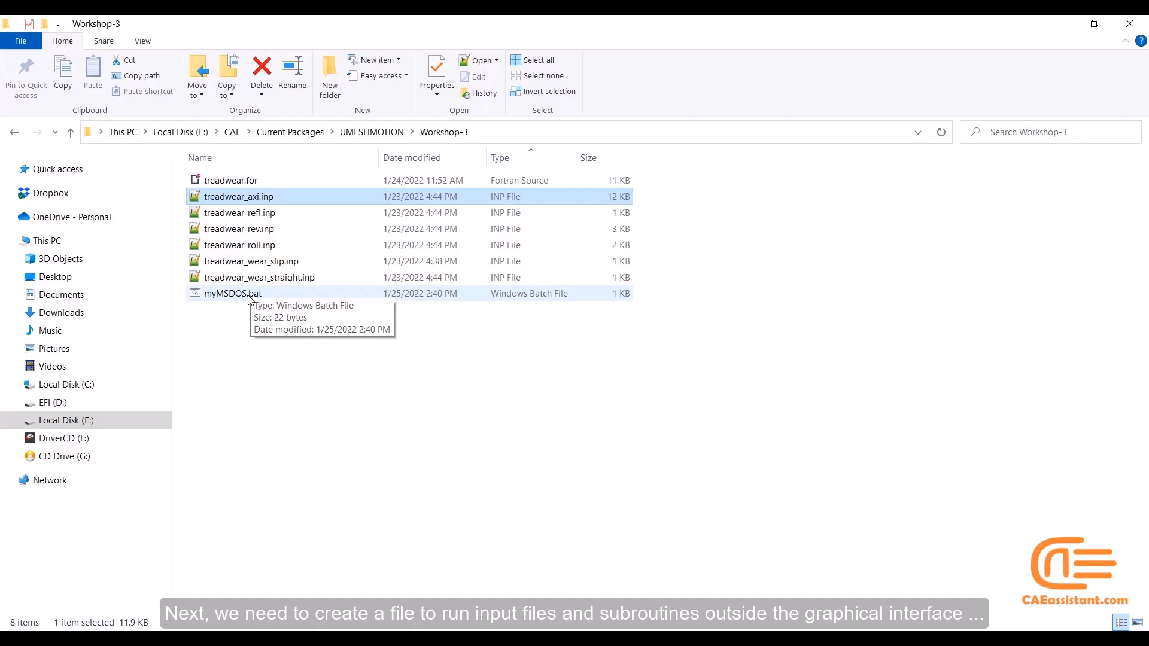
Create a new text document in the Workshop-3 folder and open it for editing
click(244, 317)
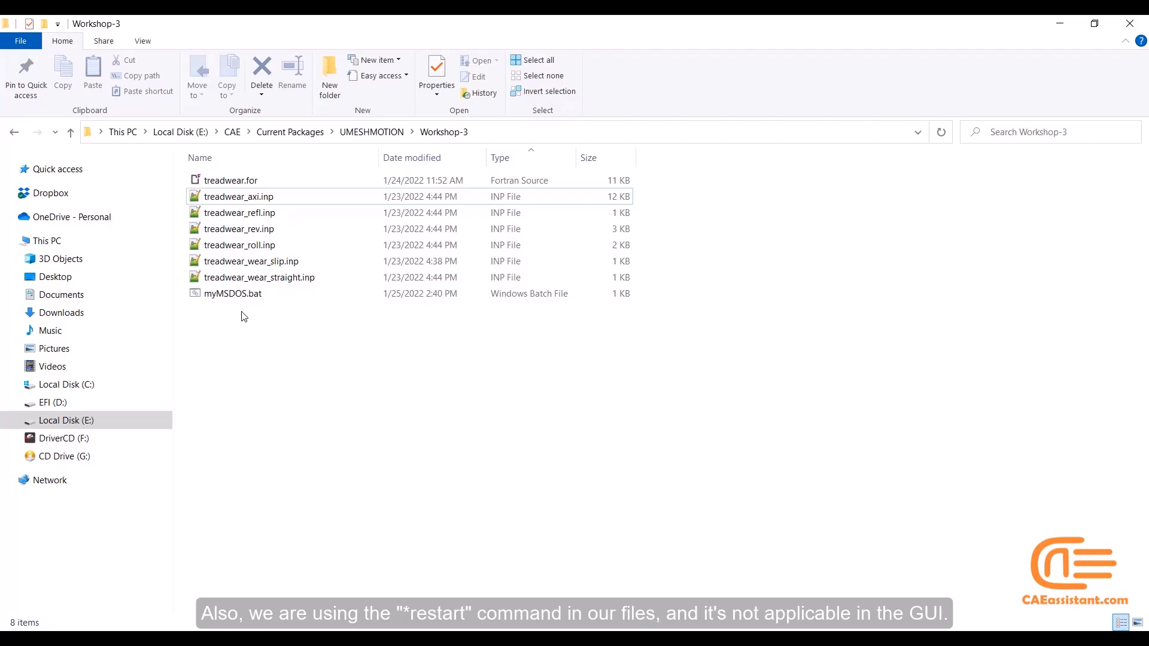
right_click(244, 327)
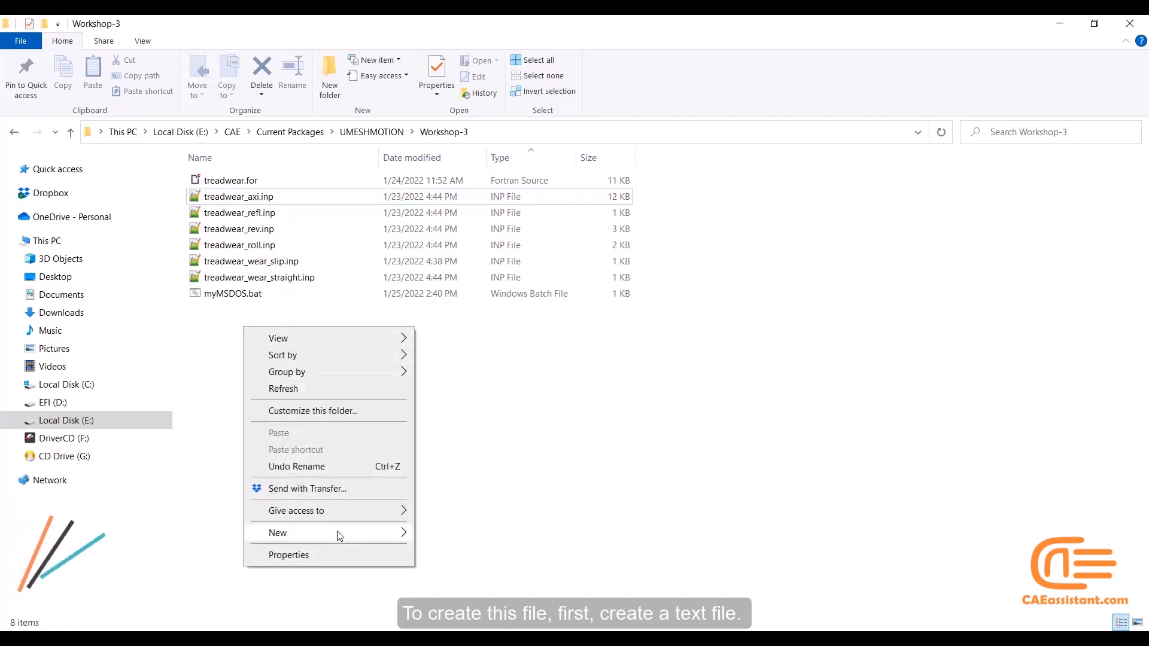
mouse_move(340, 535)
click(443, 481)
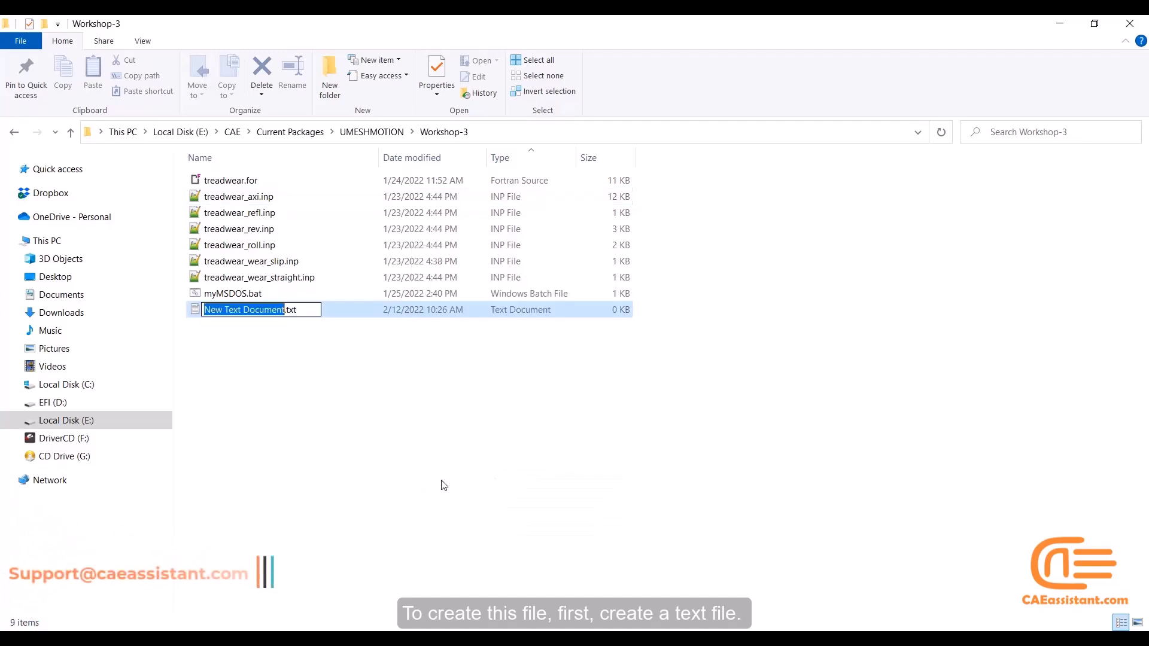
click(198, 299)
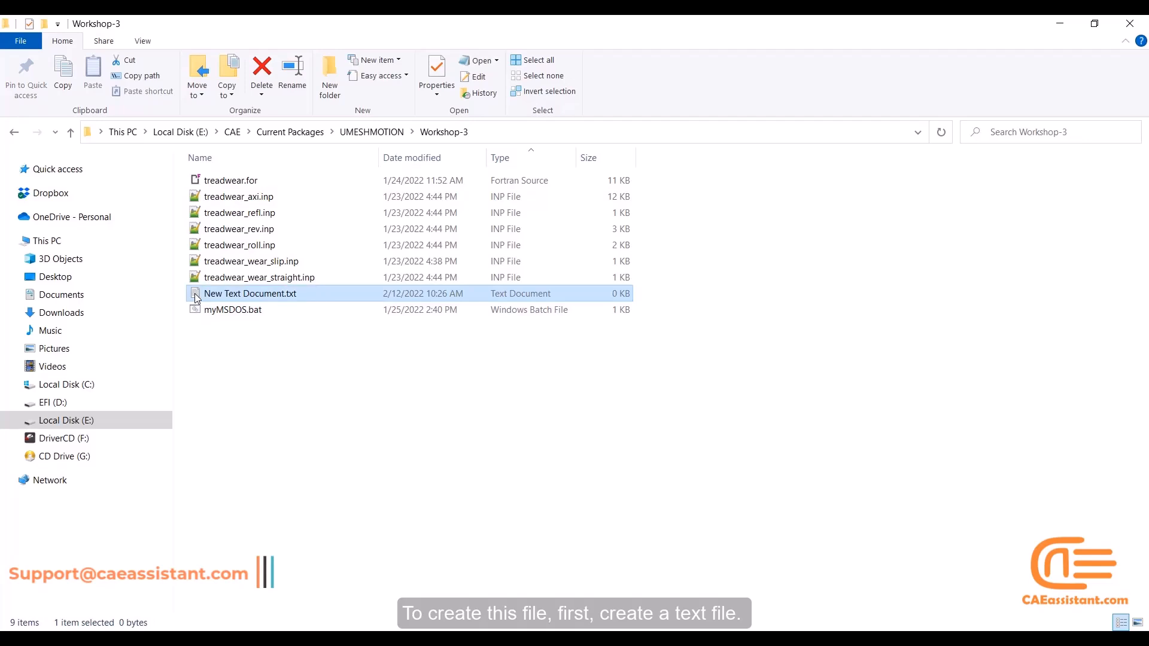
double_click(197, 299)
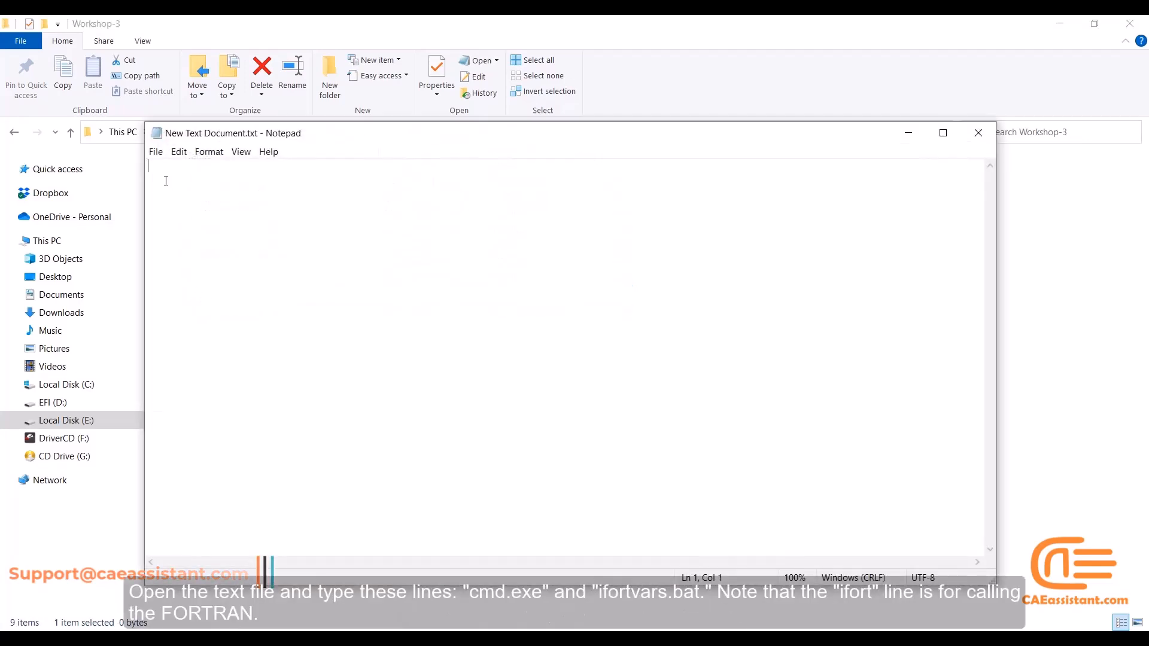
Write "cmd.exe" on the first line and "ifort" on the second line of the new text document
text(cmd)
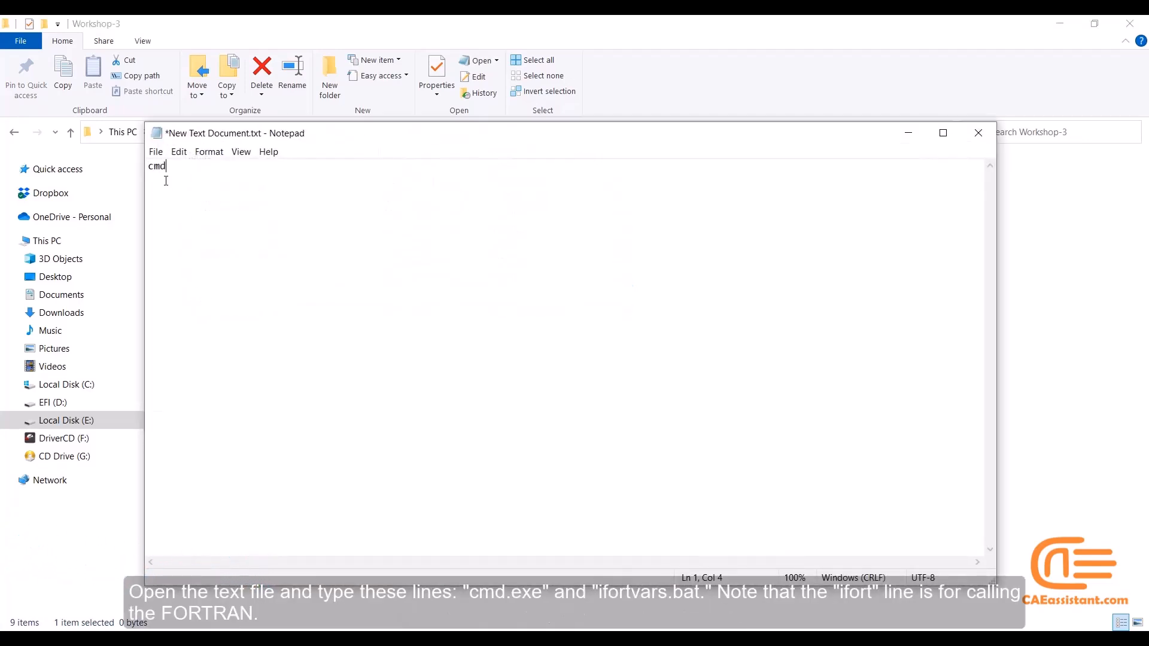
text(.exe )
text(ifort)
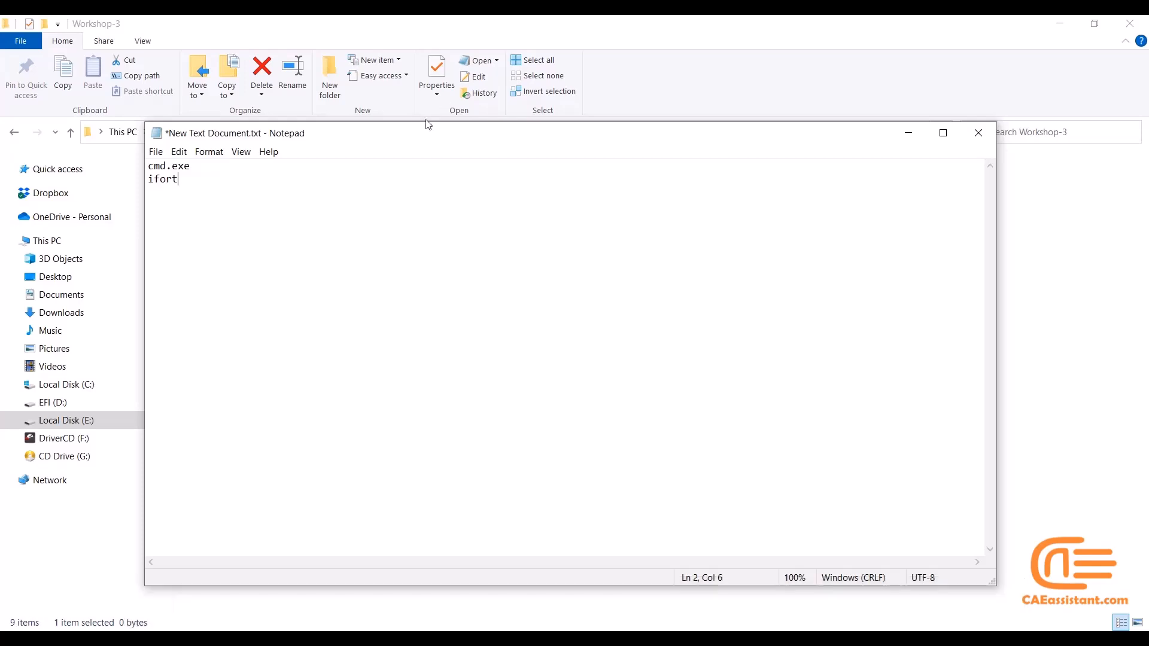
Open myMSDOS.bat in Notepad++ to read its command lines, and return to the Workshop-3 folder
drag(417, 133, 671, 134)
click(247, 310)
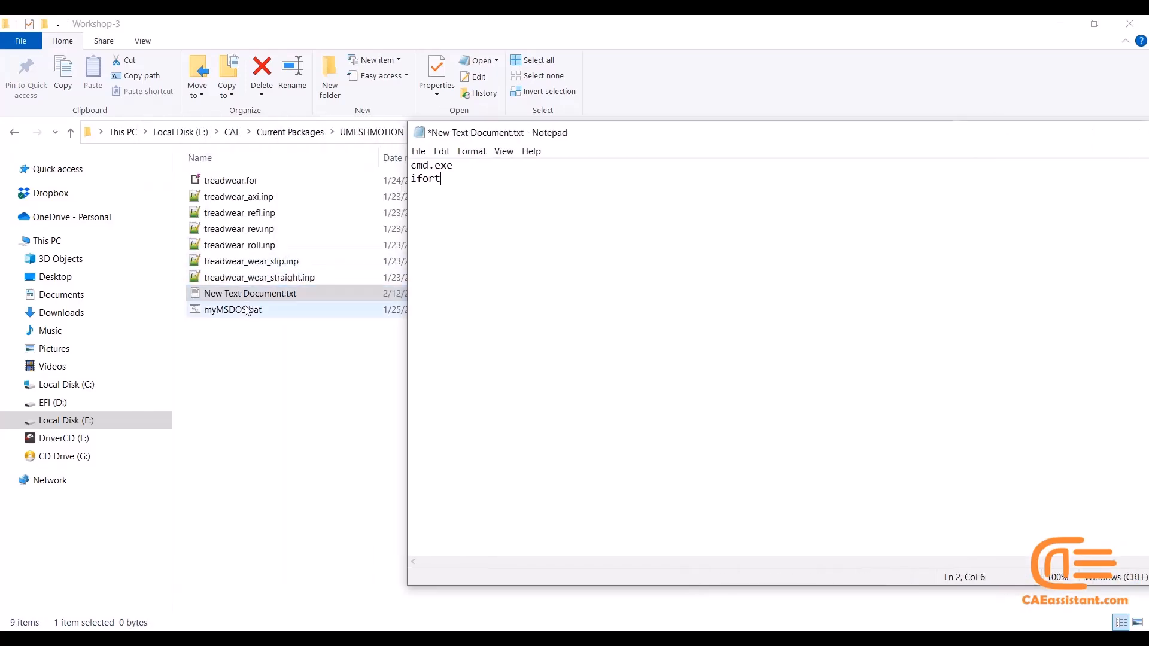
right_click(246, 309)
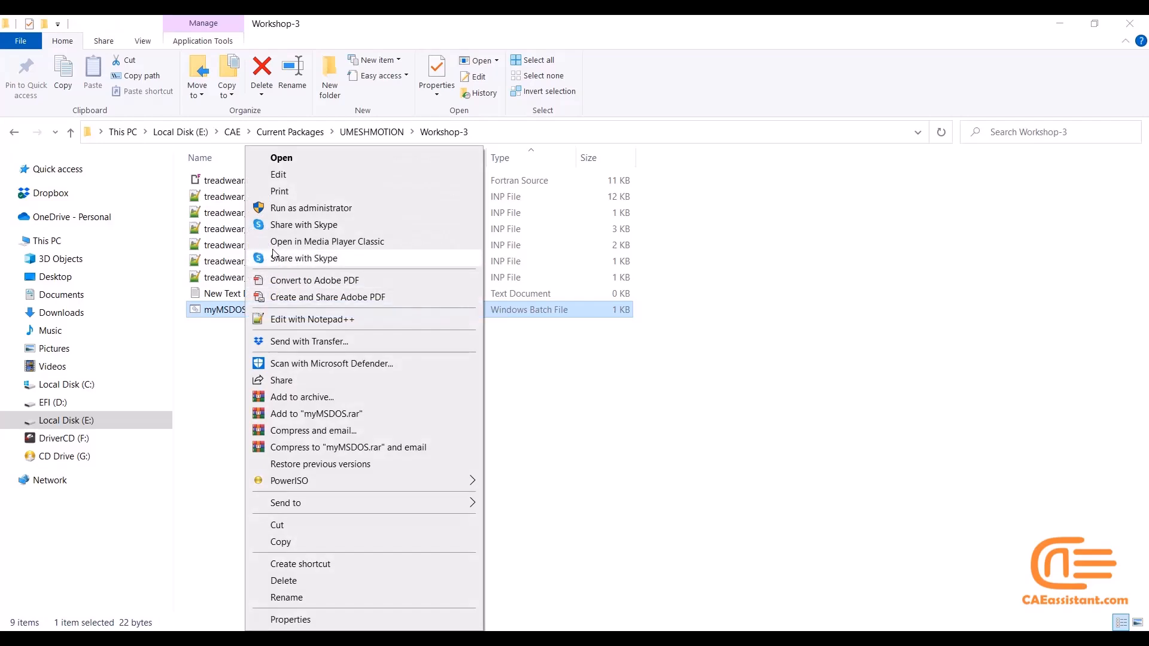
click(283, 320)
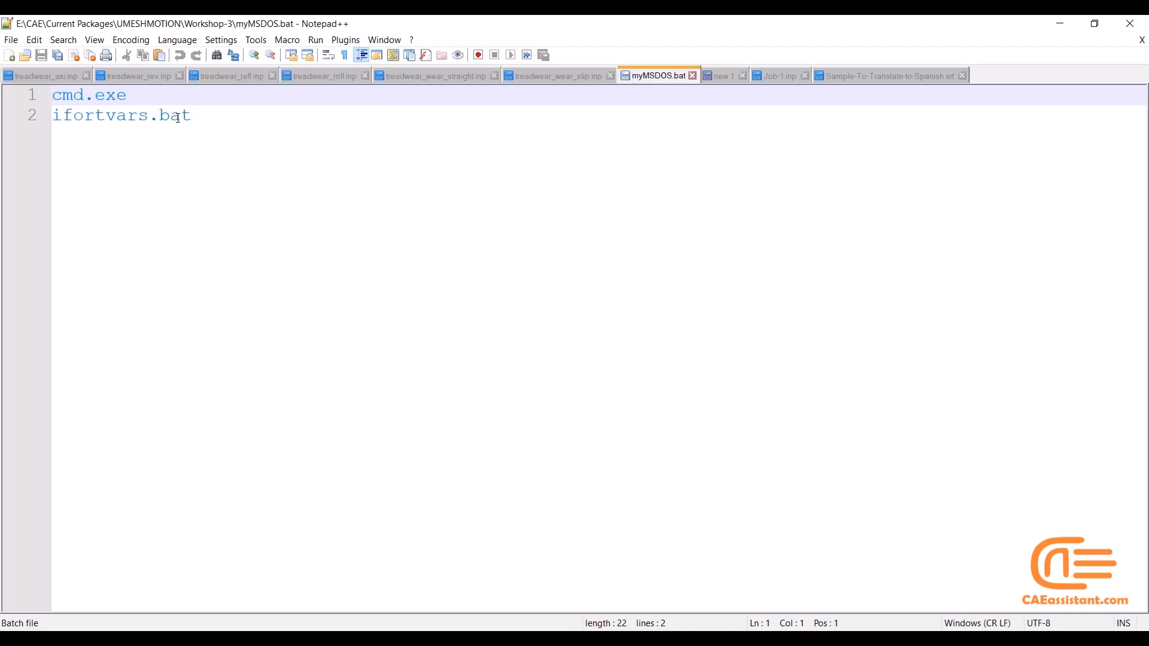
click(1060, 23)
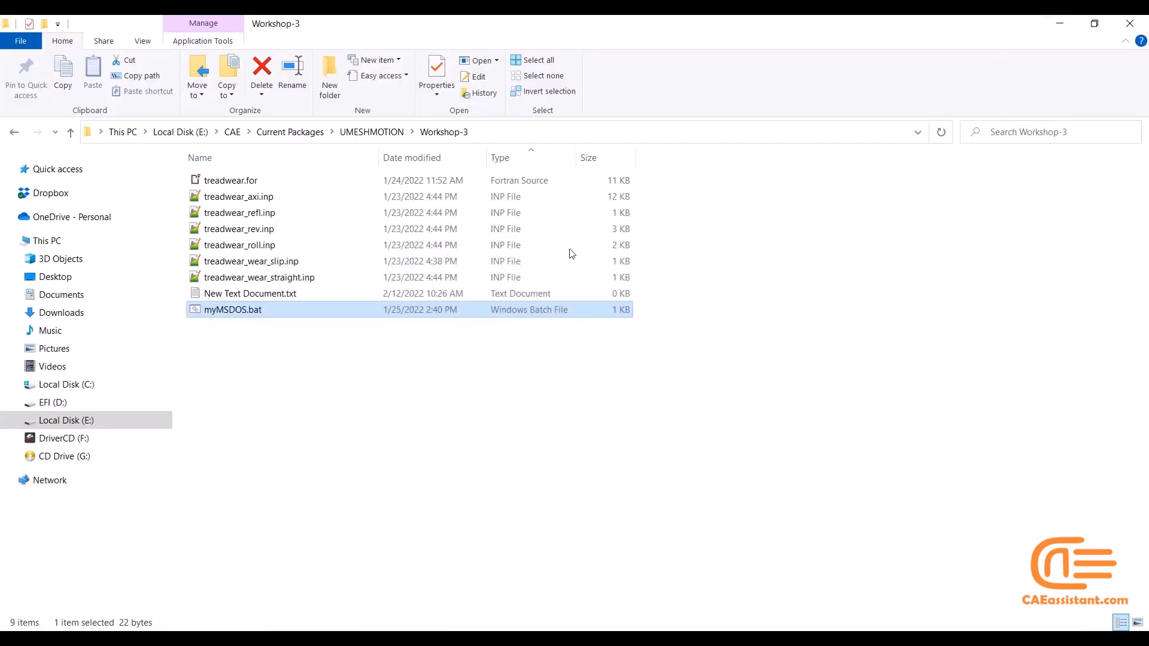
Delete the redundant New Text Document.txt from the Workshop-3 folder
click(295, 293)
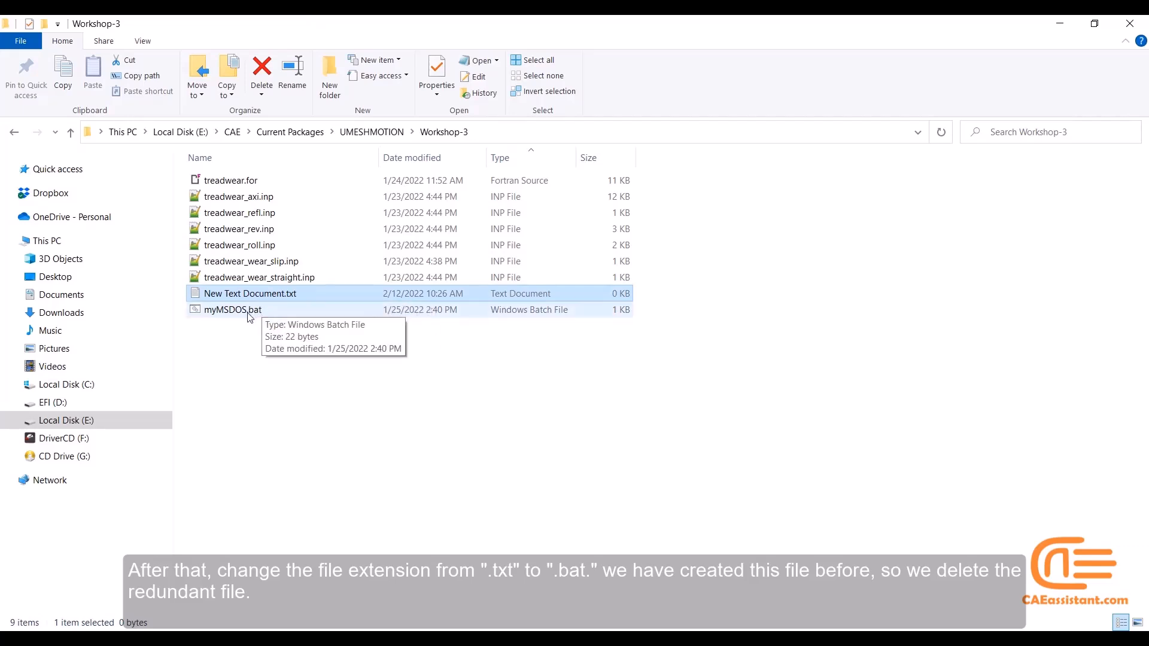
click(231, 314)
click(266, 295)
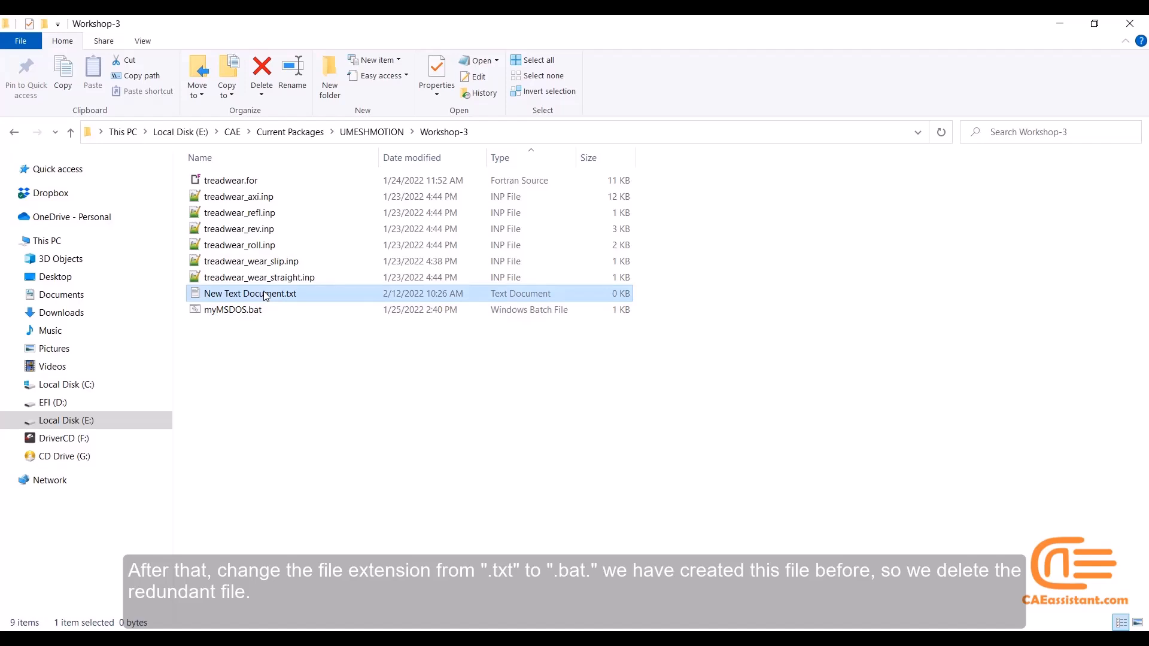
key(Delete)
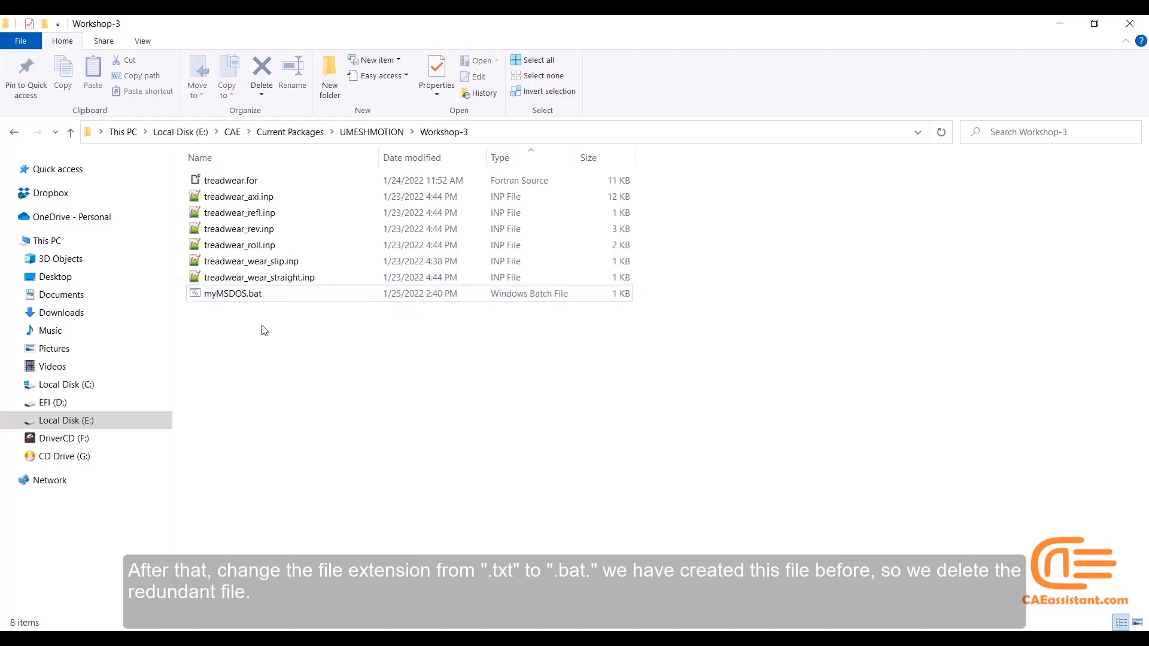
Run myMSDOS.bat to open a command window in Workshop-3 and place it clear of the first input files
click(240, 298)
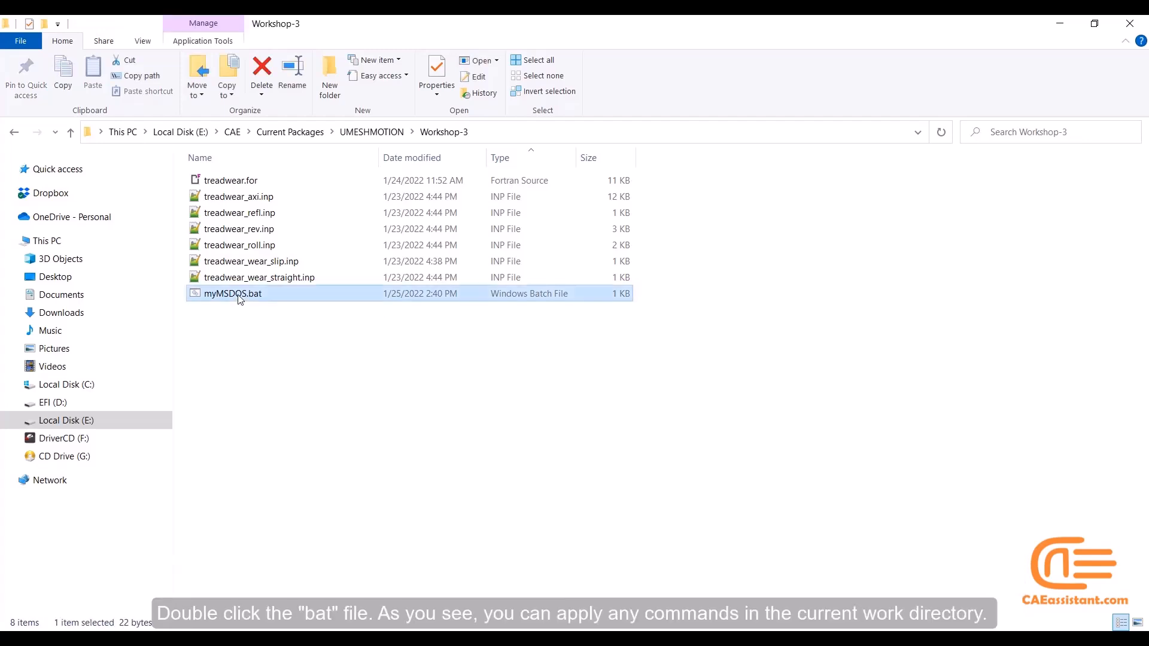
double_click(240, 297)
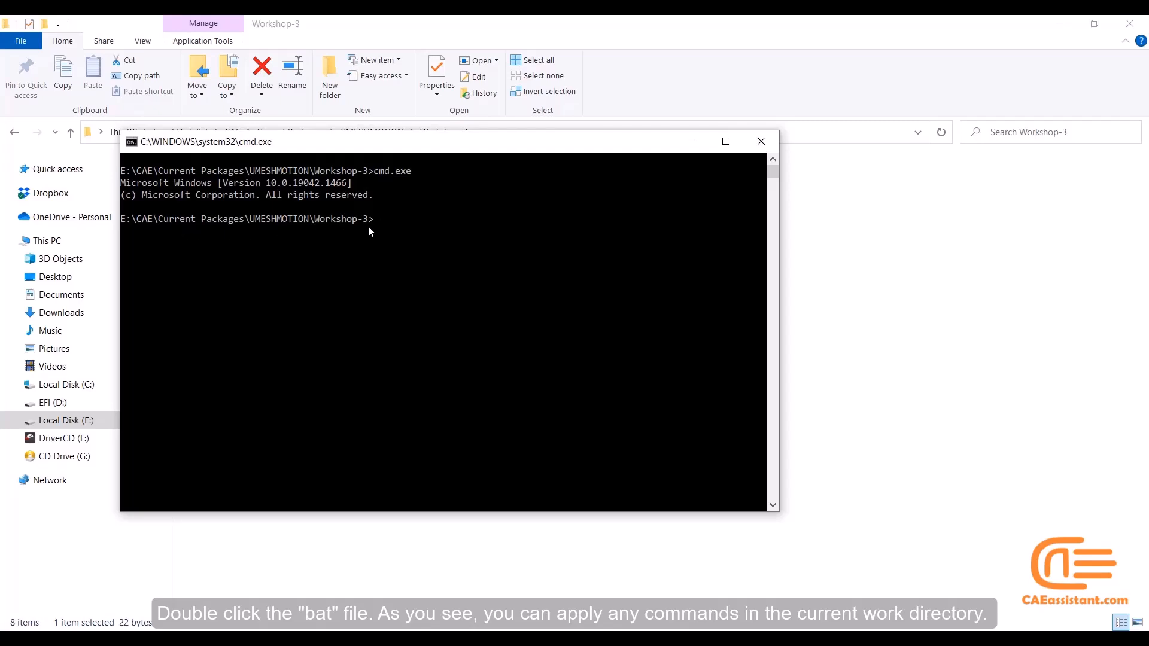
drag(375, 146, 409, 255)
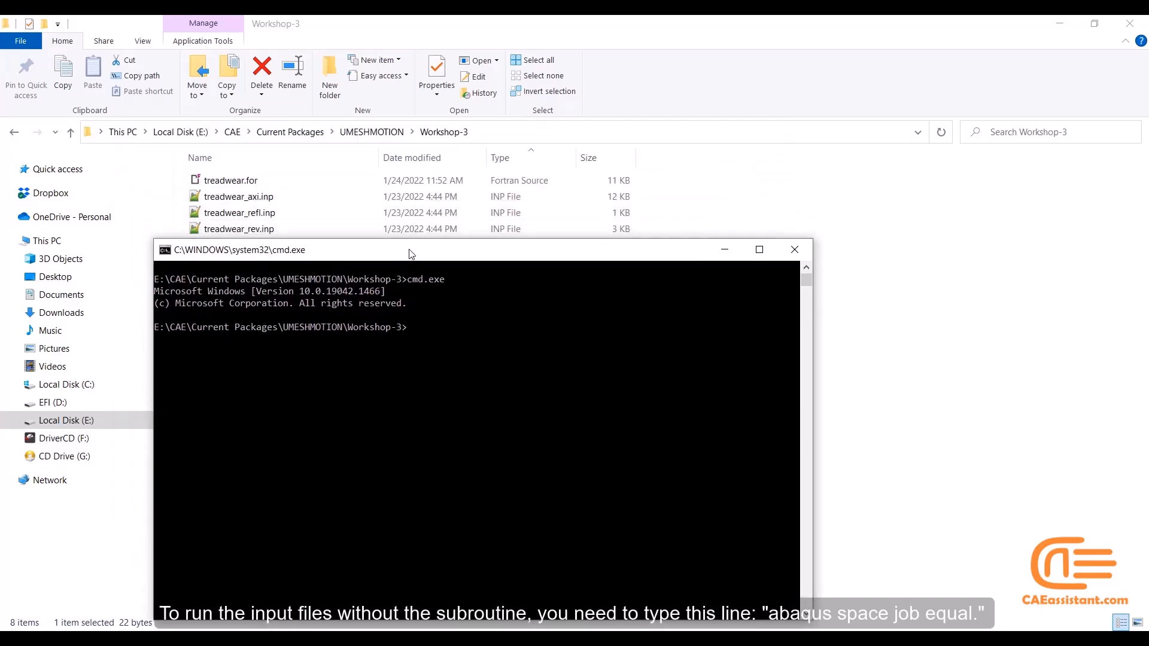
Run the axisymmetric model with the command "abaqus job=treadwear_axi", copying the job name from the input file
text(abaqus job=)
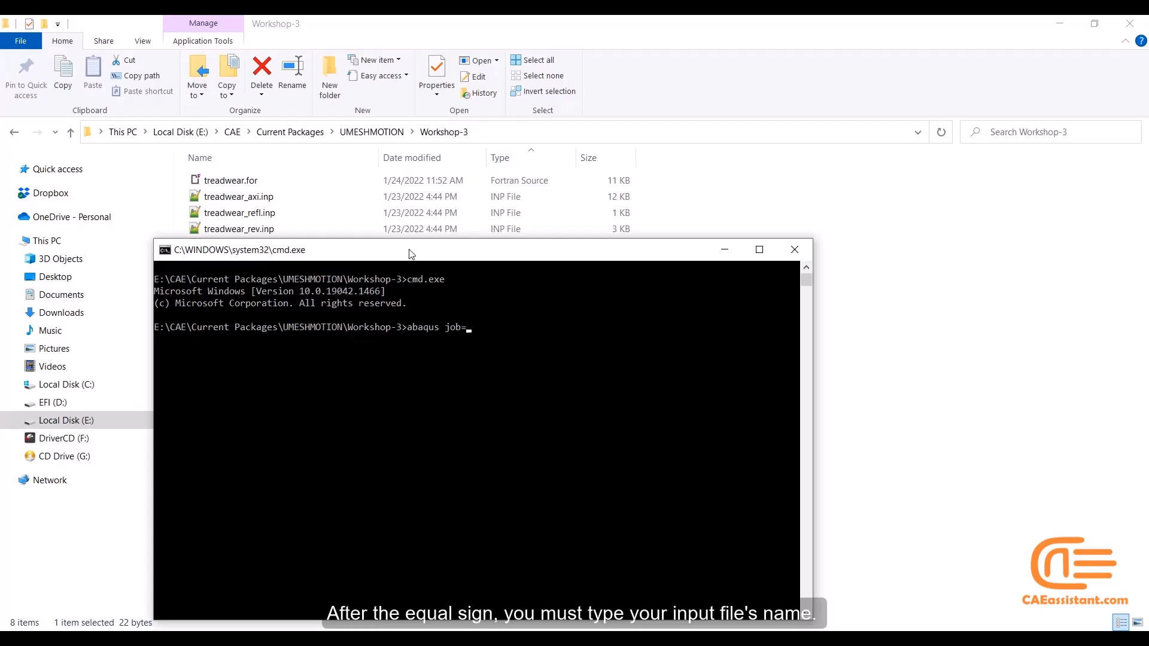
click(272, 201)
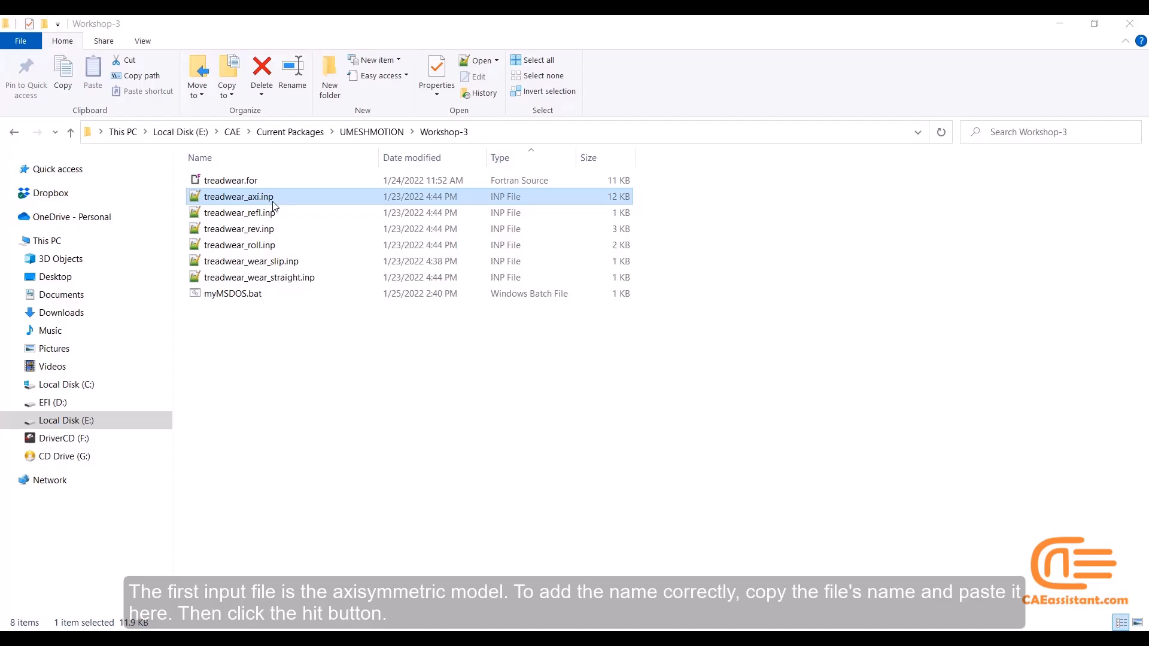
click(269, 208)
click(270, 197)
key(F2)
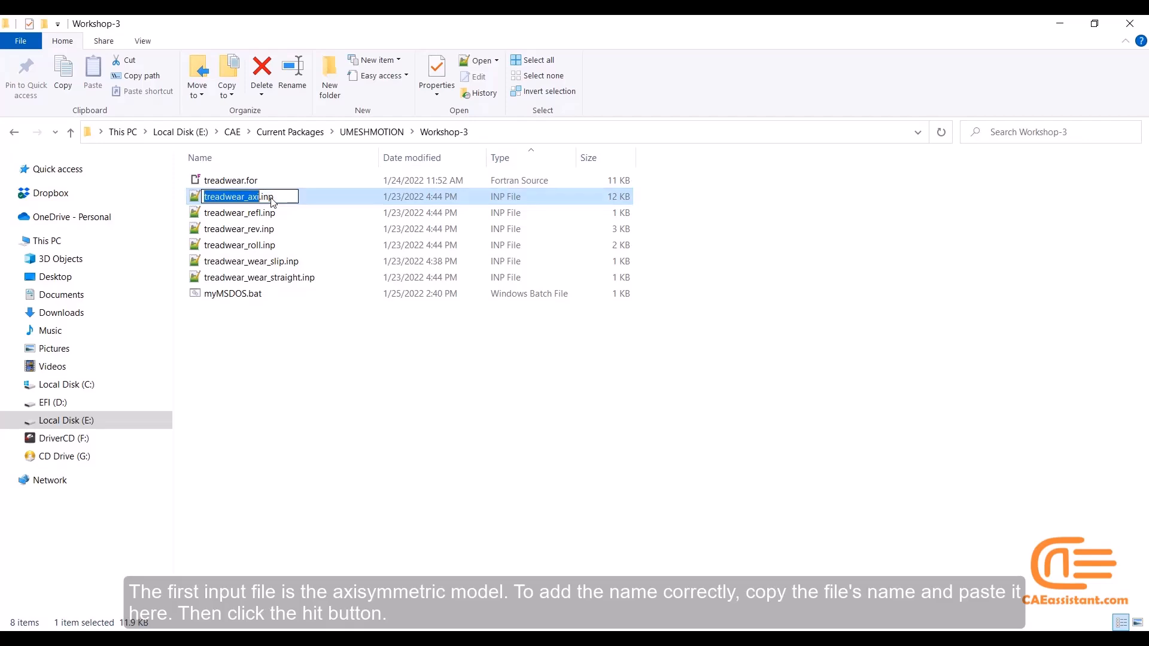
key(ctrl+c)
key(alt+Tab)
key(ctrl+v)
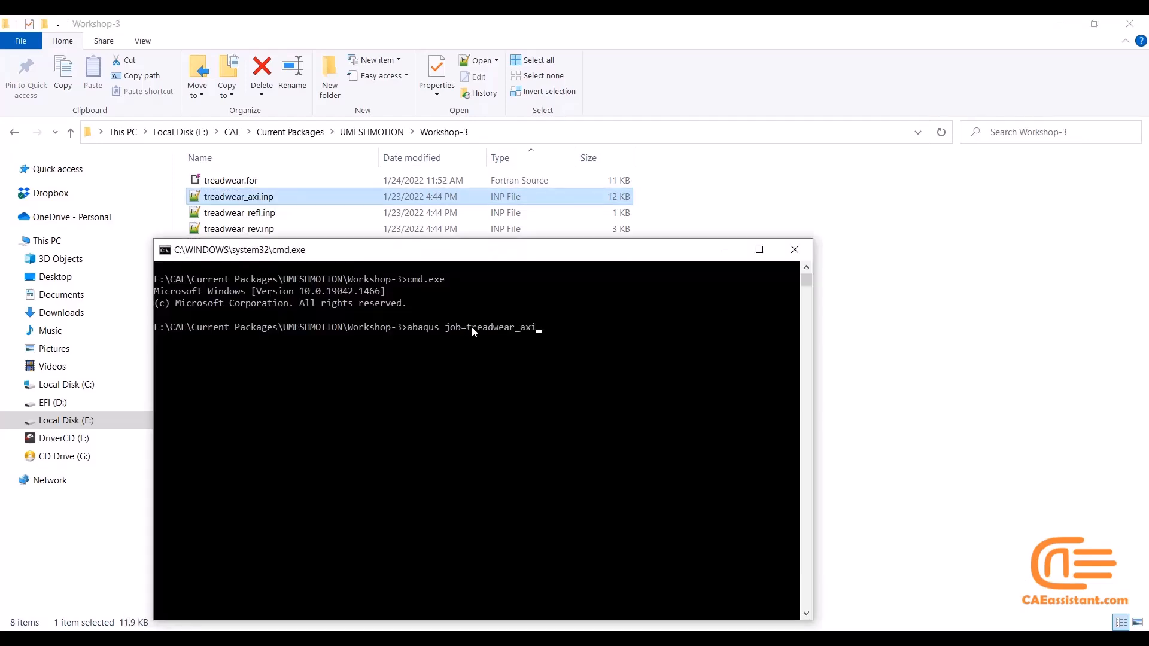
key(Return)
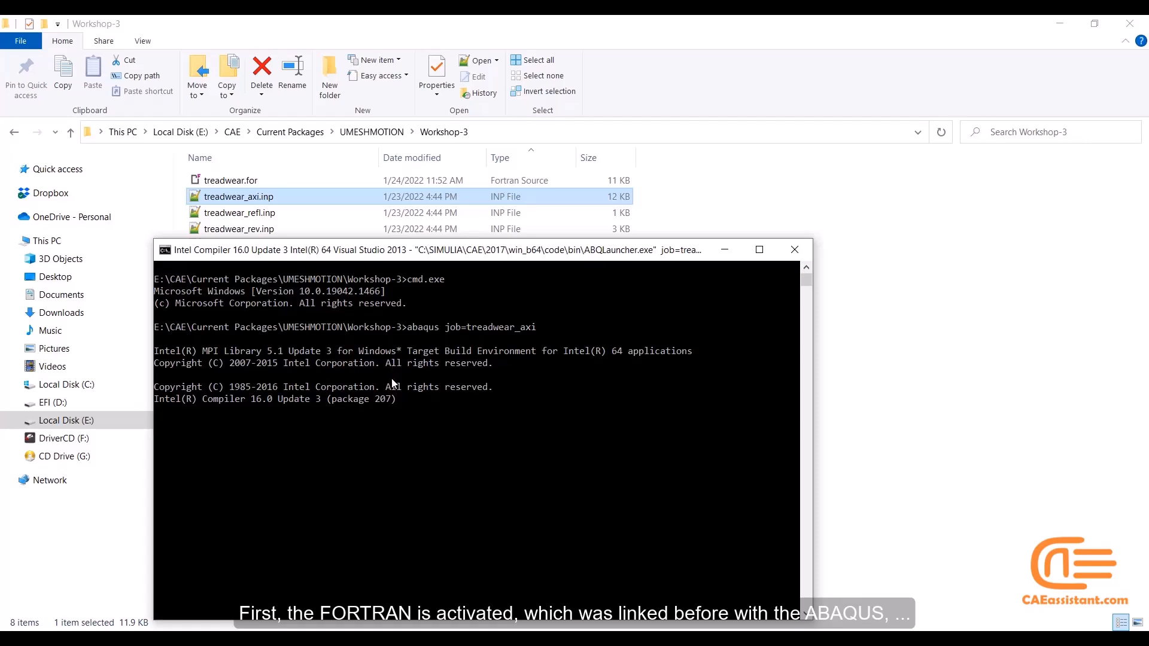
Reuse the previous command for the revolve model, replacing the job name with treadwear_rev, and run "abaqus job=treadwear_rev"
drag(416, 255, 594, 170)
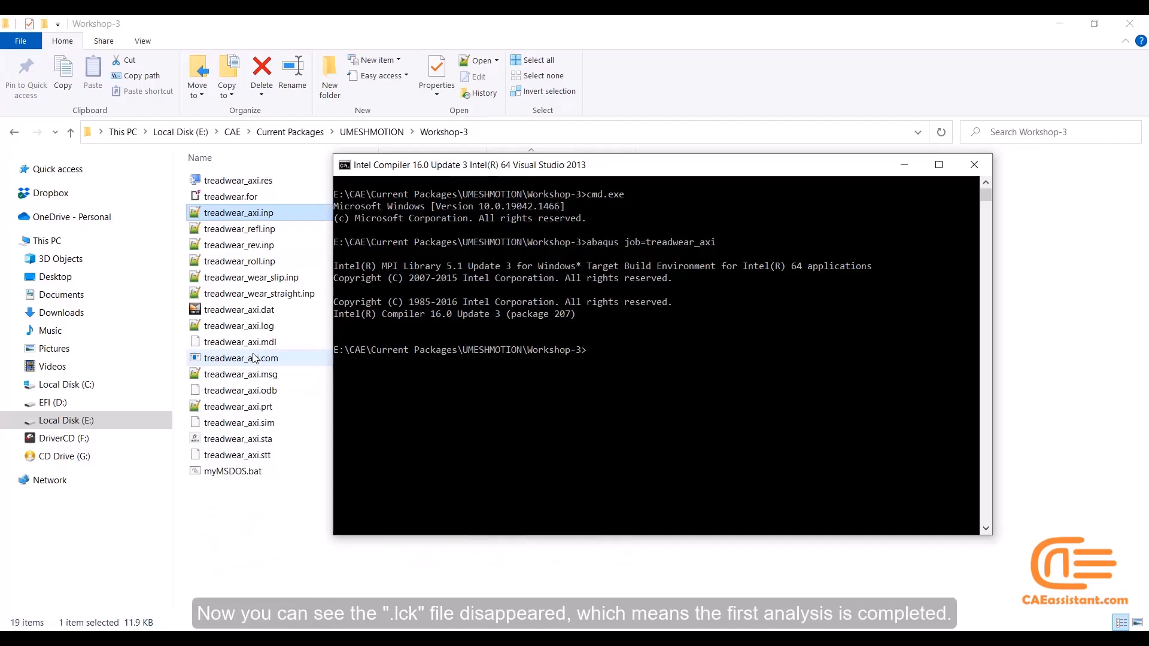
key(Up)
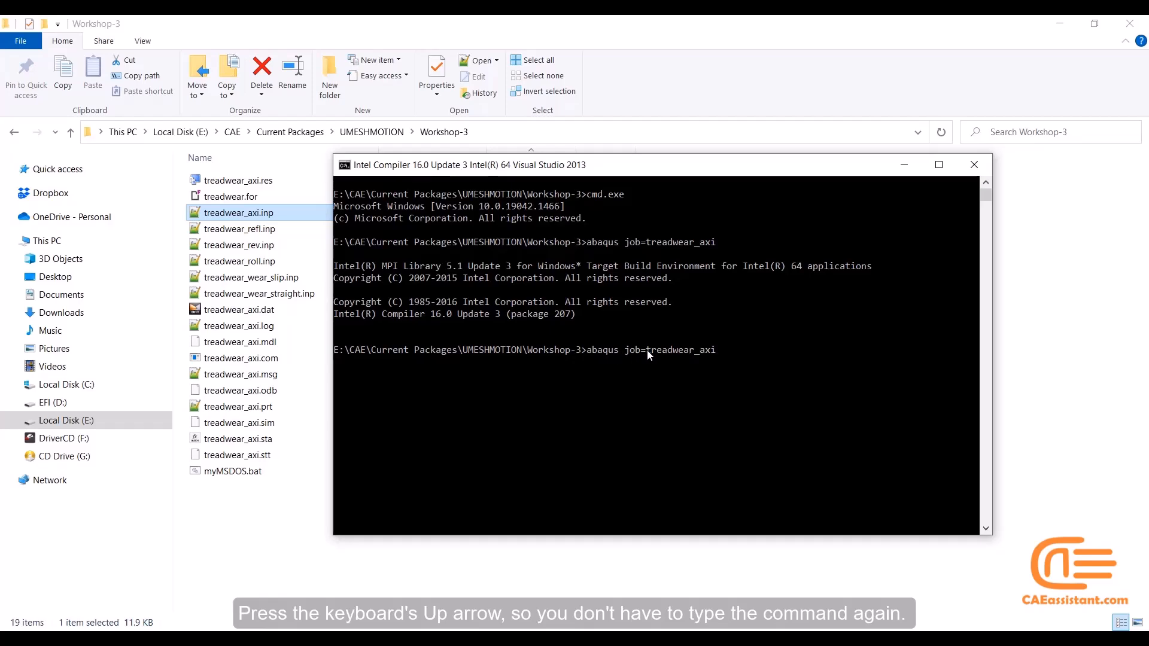
click(269, 251)
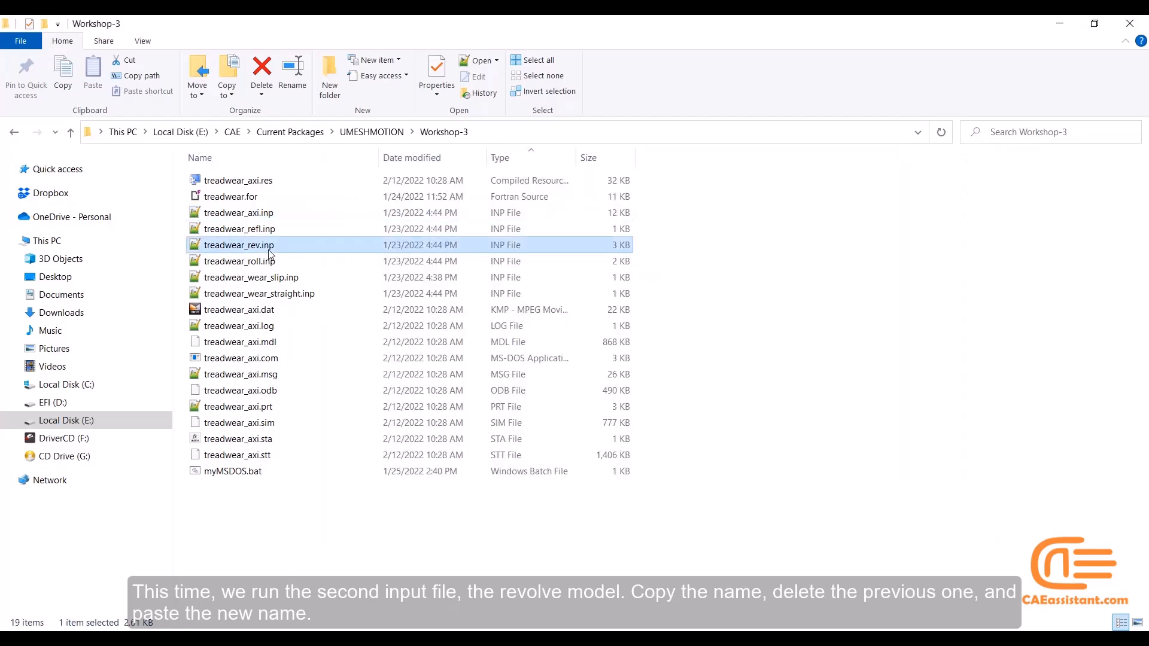
click(270, 253)
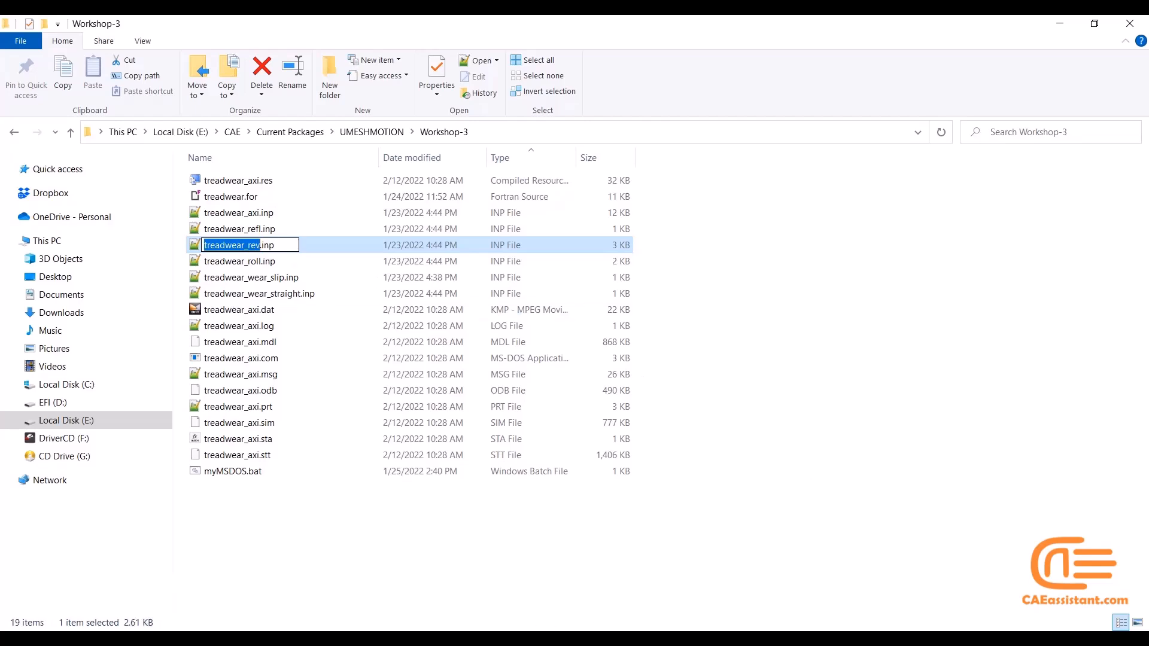
click(615, 594)
key(BackSpace)
key(BackSpace)
key(BackSpace)
key(BackSpace)
key(BackSpace)
key(BackSpace)
key(BackSpace)
key(BackSpace)
key(BackSpace)
key(BackSpace)
key(BackSpace)
key(BackSpace)
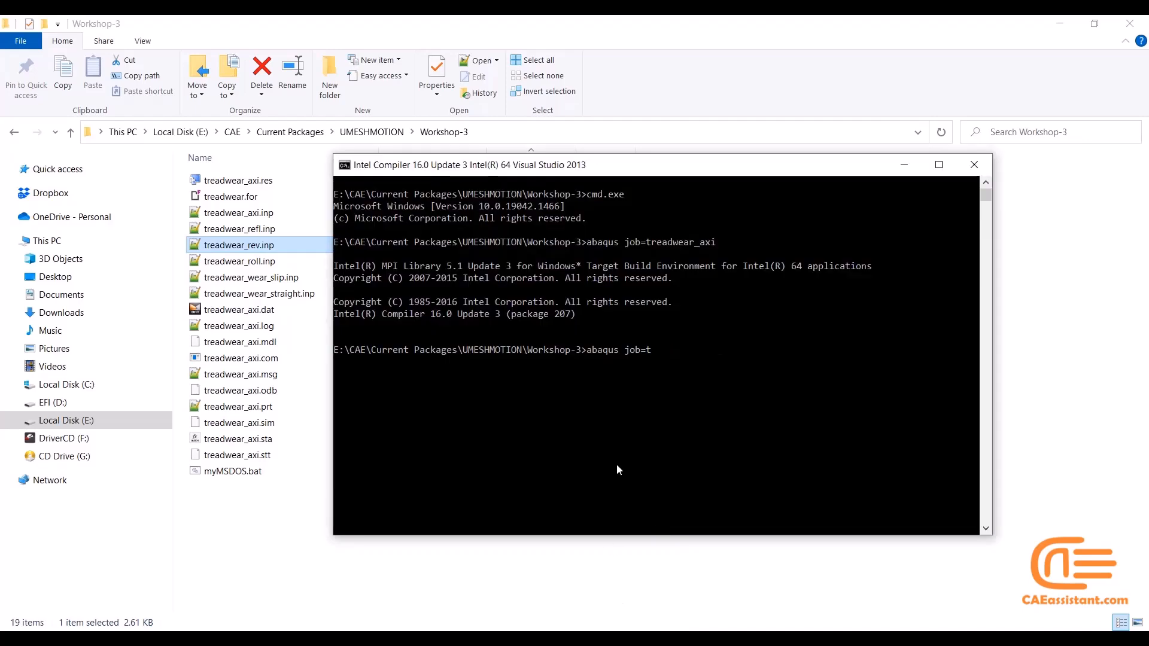
text(readwear_rev)
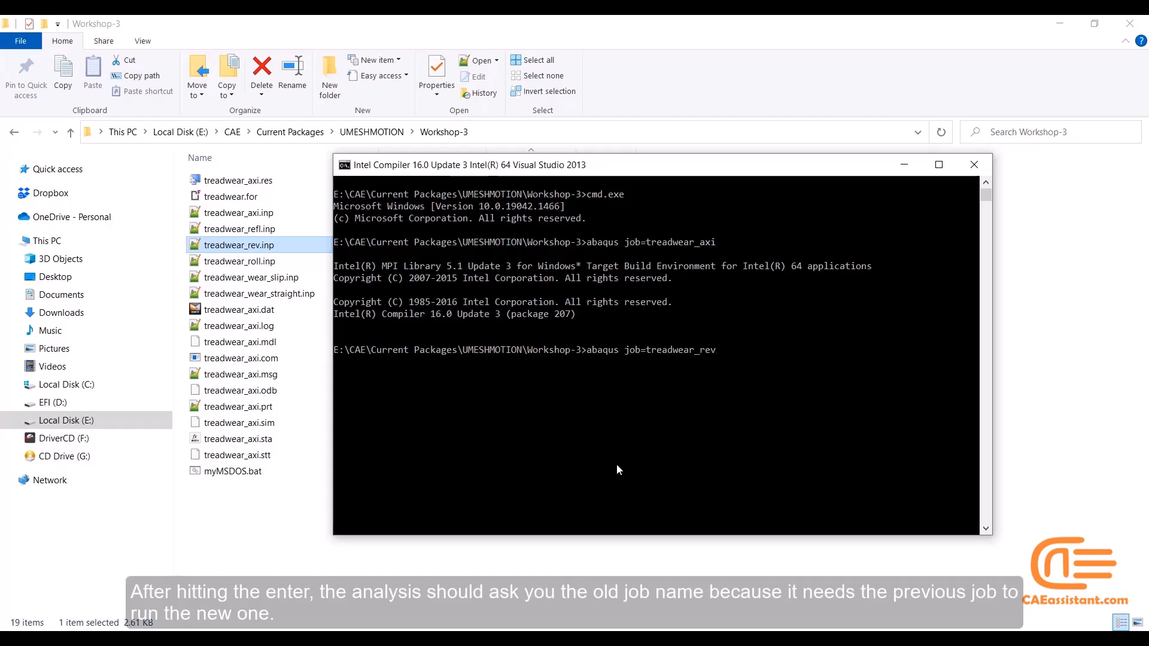
key(Return)
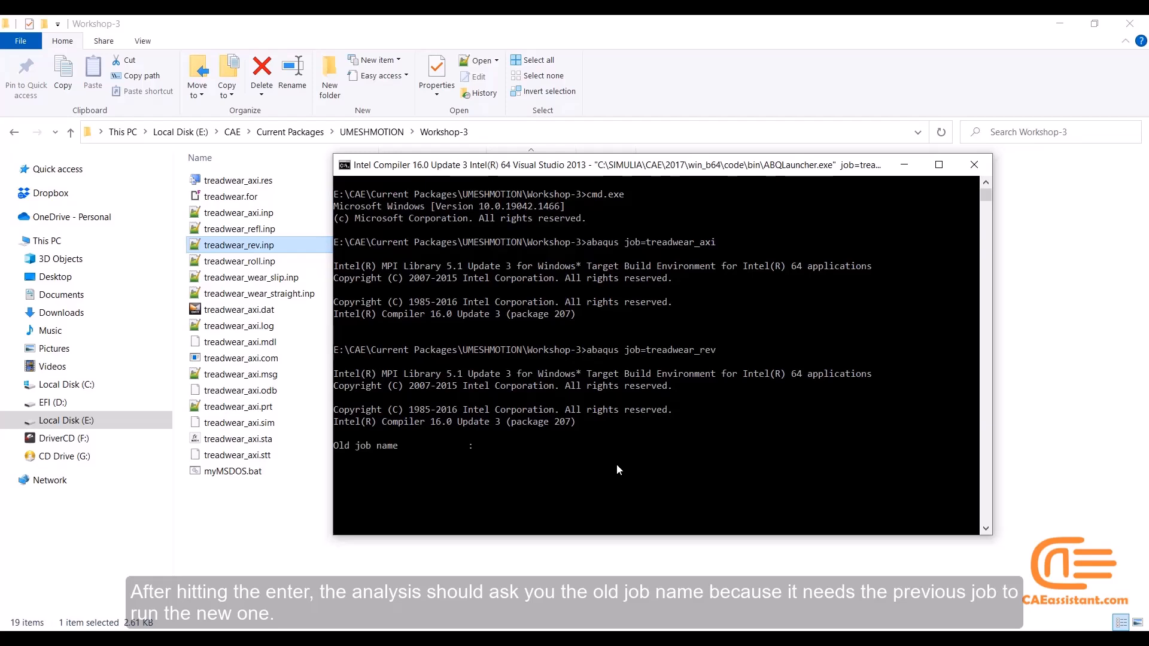
Supply the old job name by copying treadwear_axi from the earlier command, and submit it
drag(715, 242, 651, 244)
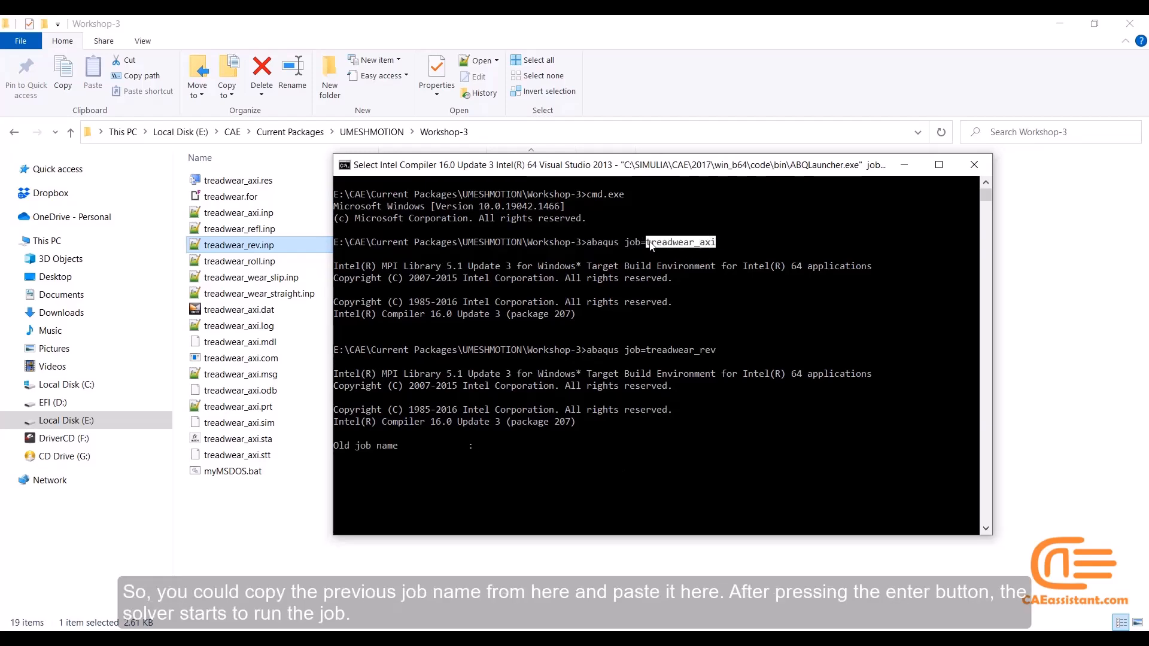
right_click(650, 241)
right_click(480, 453)
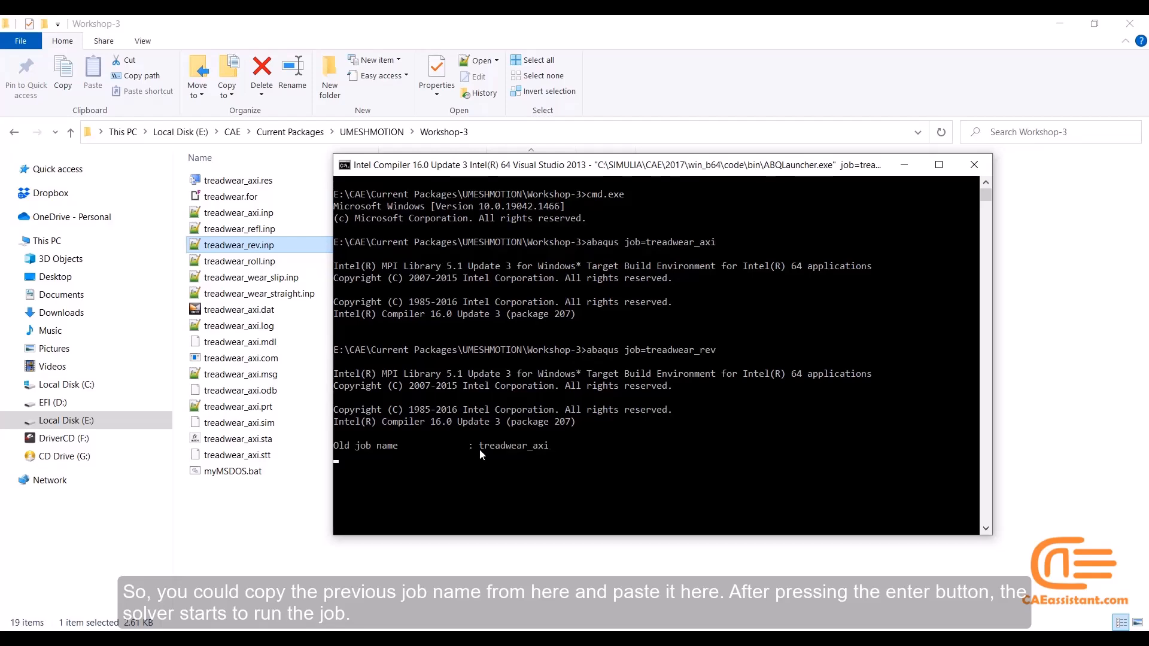
key(Return)
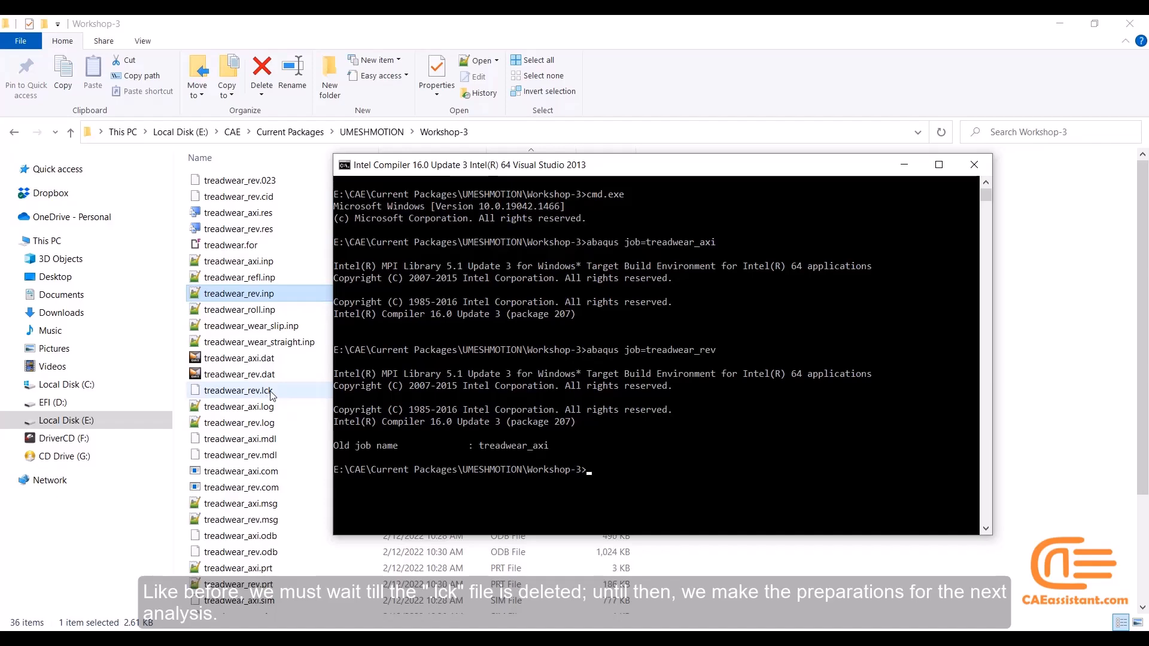
Reuse the previous command for the reflection model, replacing the job name with treadwear_refl copied from its input file
key(Up)
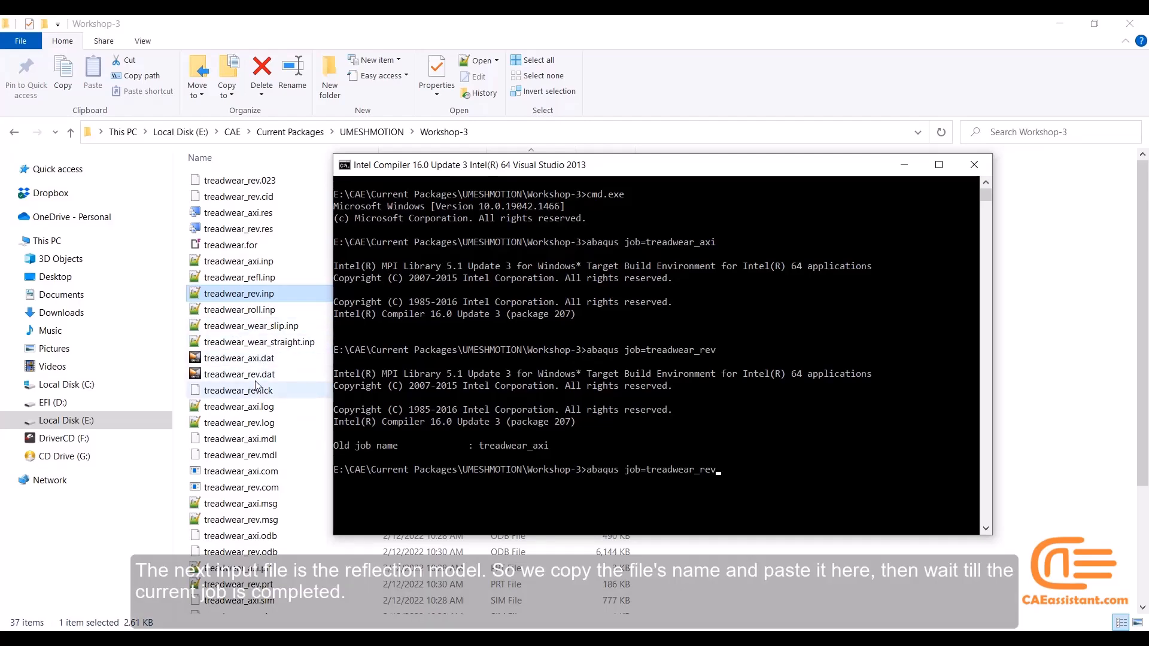
click(250, 289)
click(250, 284)
key(F2)
key(ctrl+c)
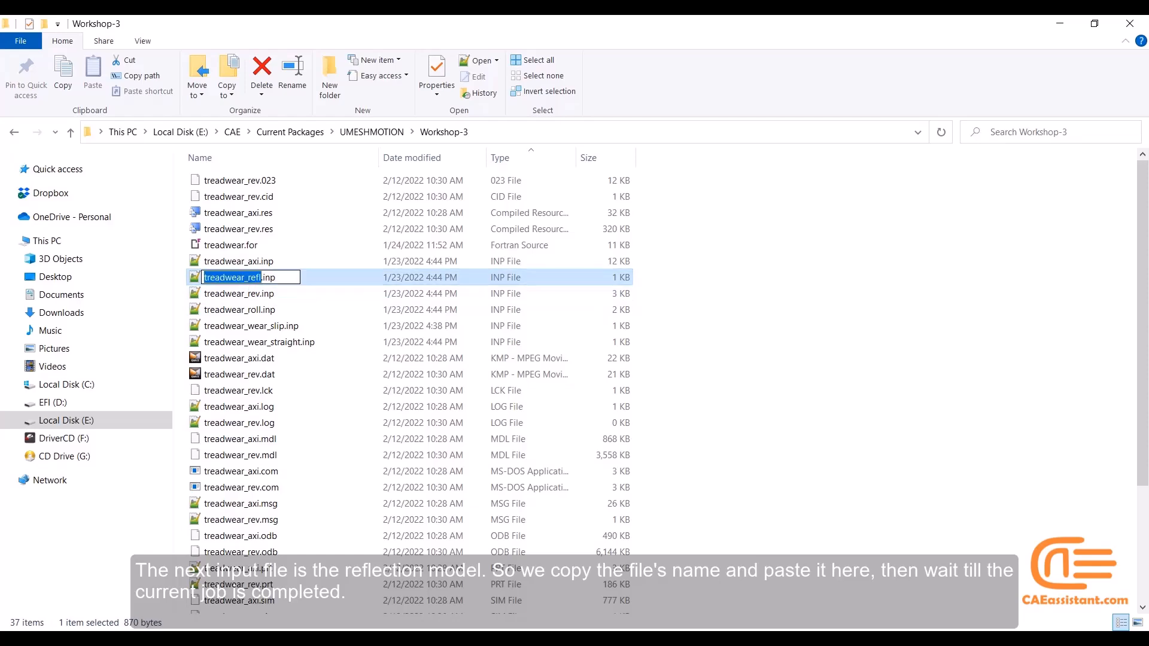
click(637, 598)
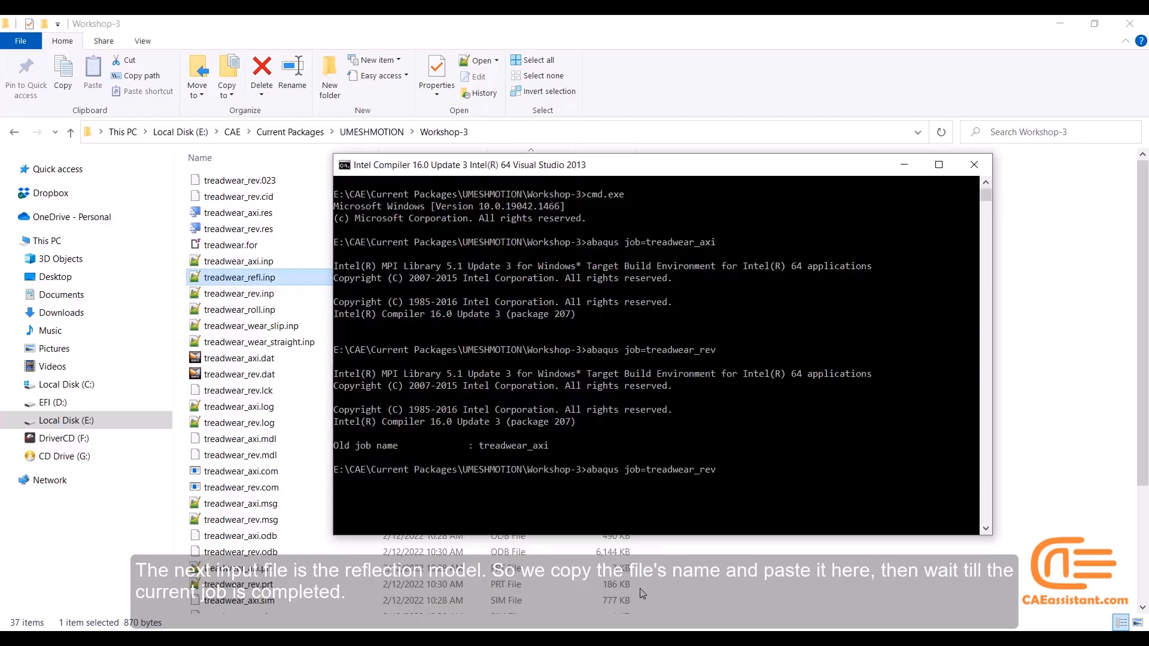
key(BackSpace)
key(BackSpace)
key(BackSpace)
key(BackSpace)
key(BackSpace)
key(BackSpace)
key(BackSpace)
key(BackSpace)
key(BackSpace)
key(ctrl+v)
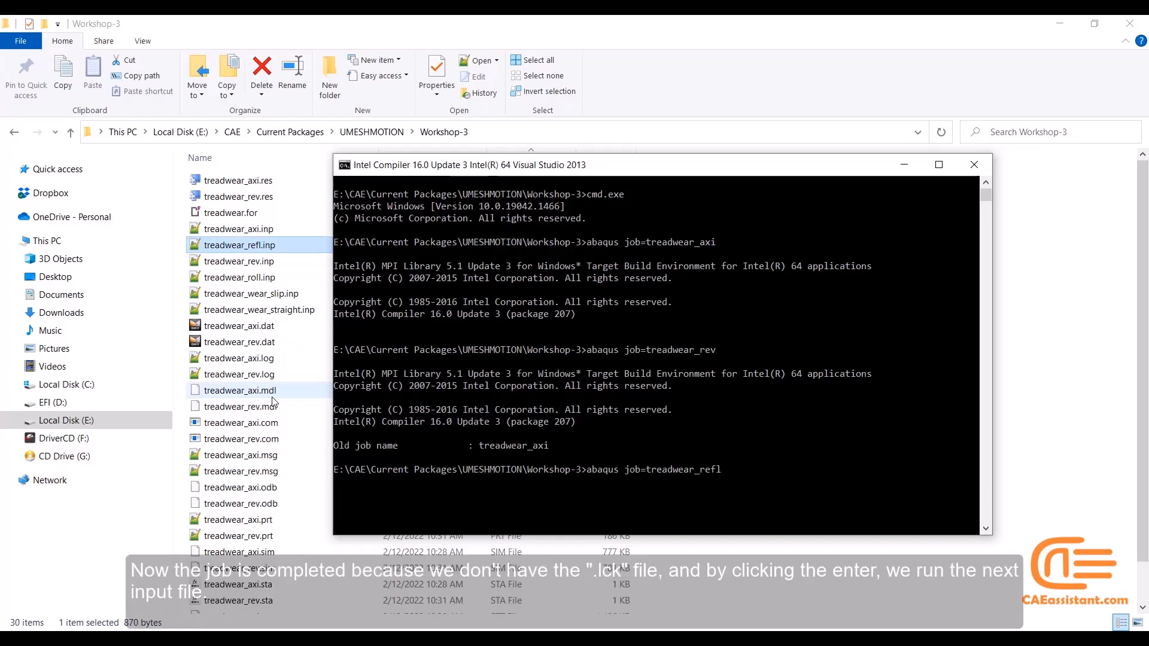
Check the file list for the revolve job's .lck file, and try to run "abaqus job=treadwear_refl" in the current command window
scroll(272, 407, down, 3)
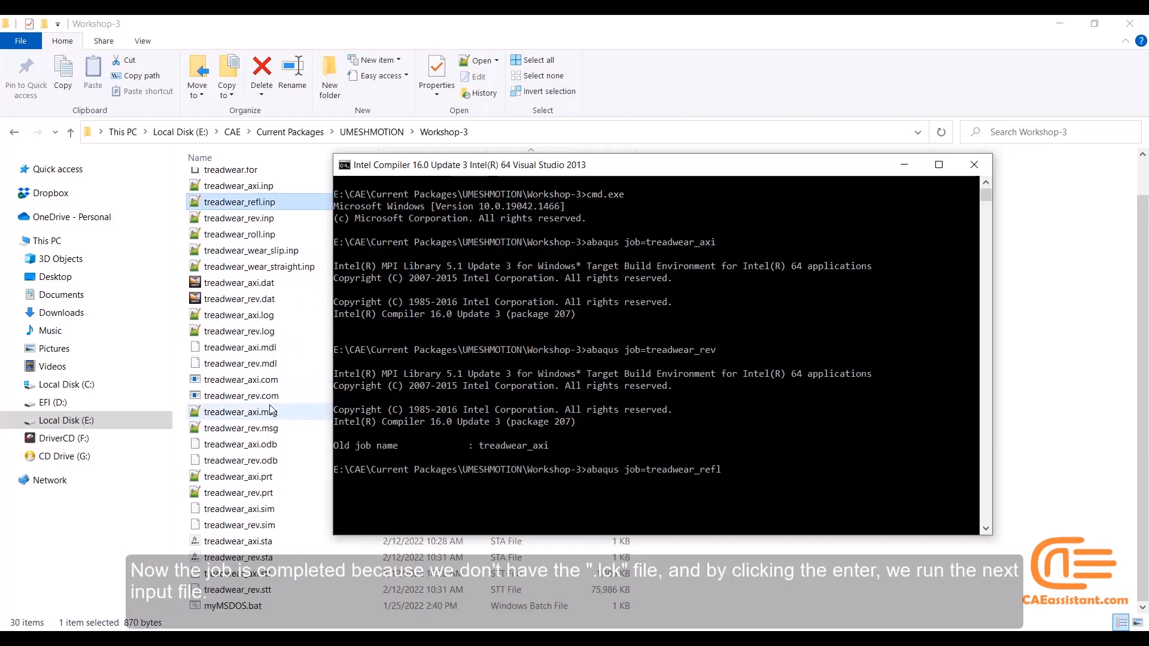
scroll(271, 410, up, 3)
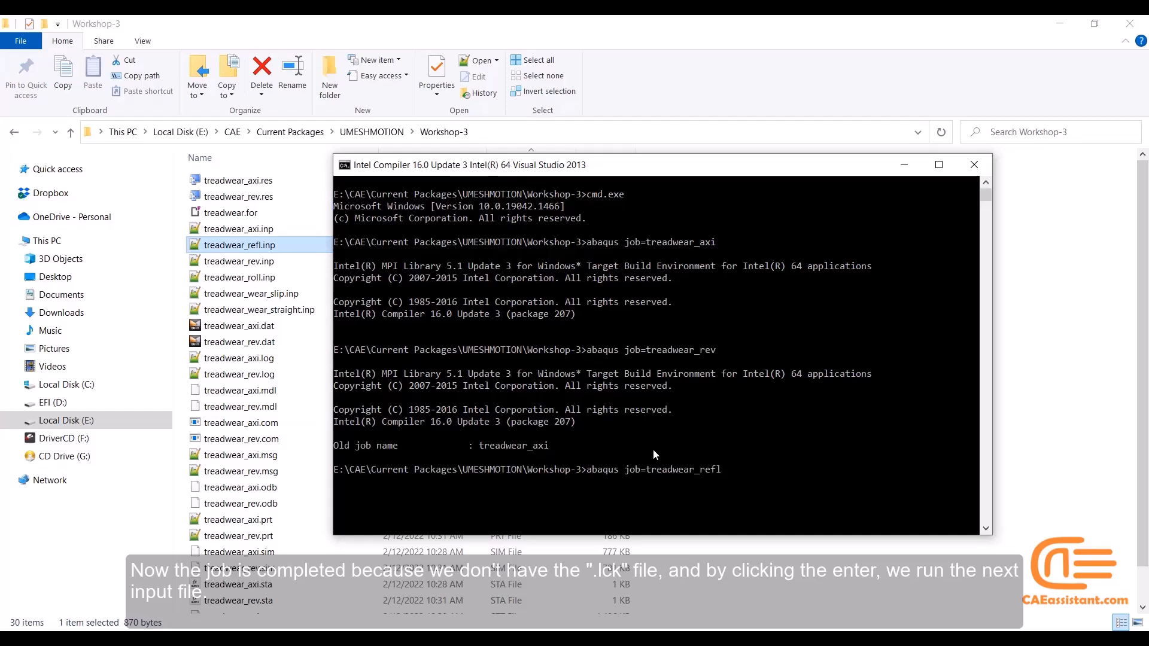
key(Return)
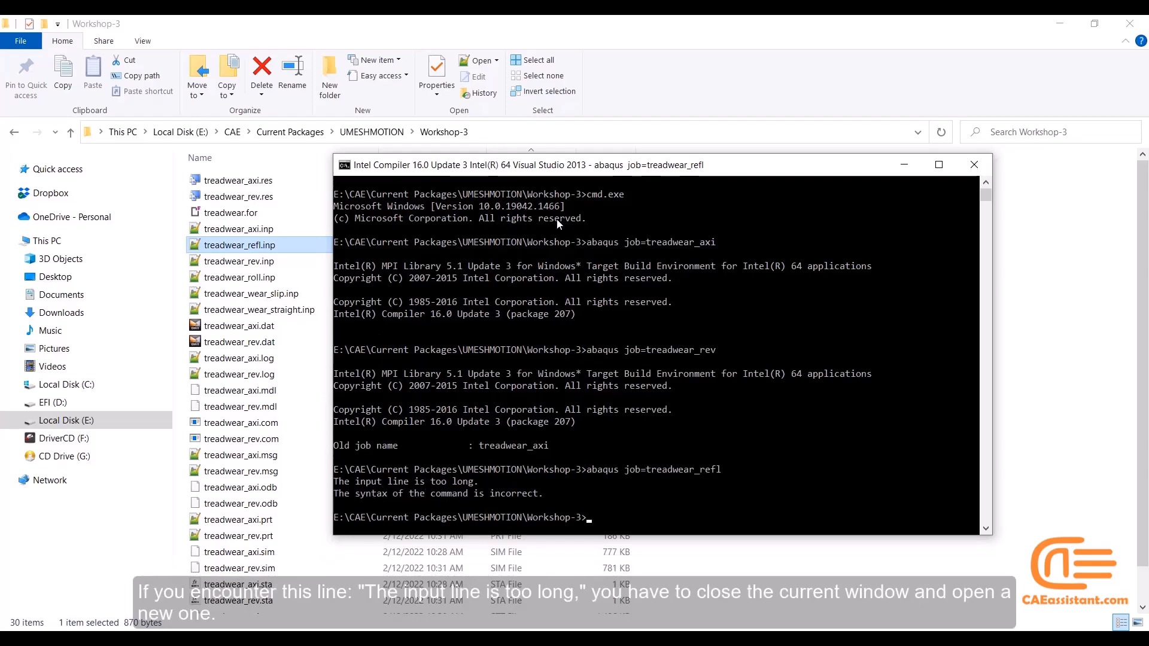
Close the current command window and run myMSDOS.bat to open a new one in Workshop-3
click(979, 169)
scroll(1063, 452, down, 2)
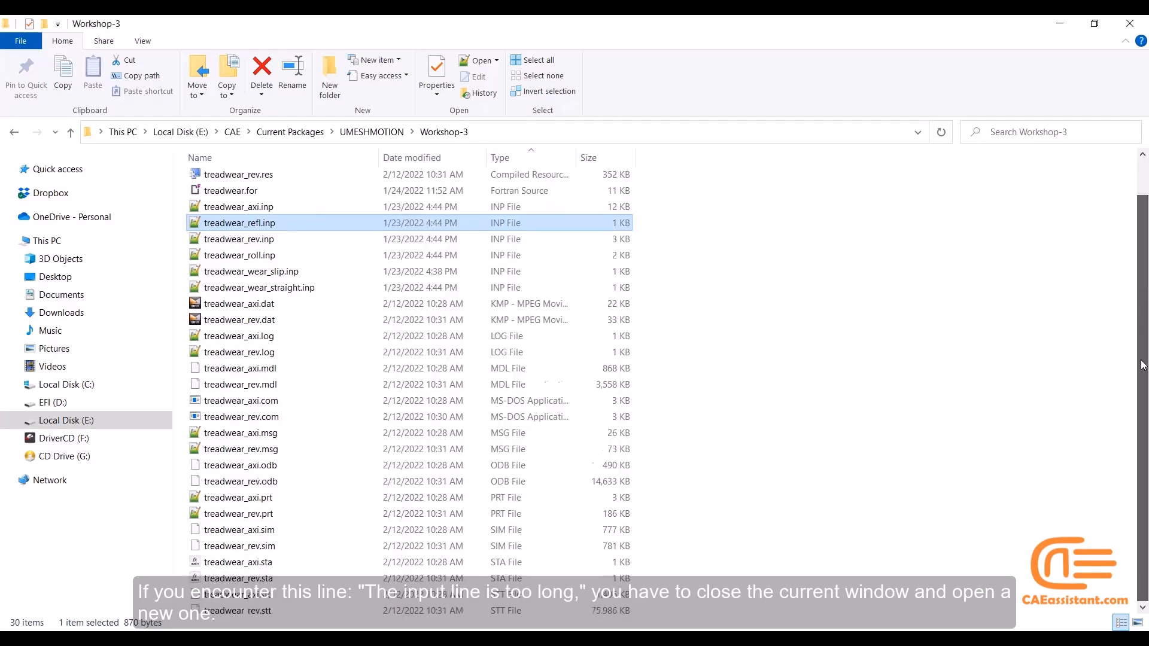
click(289, 609)
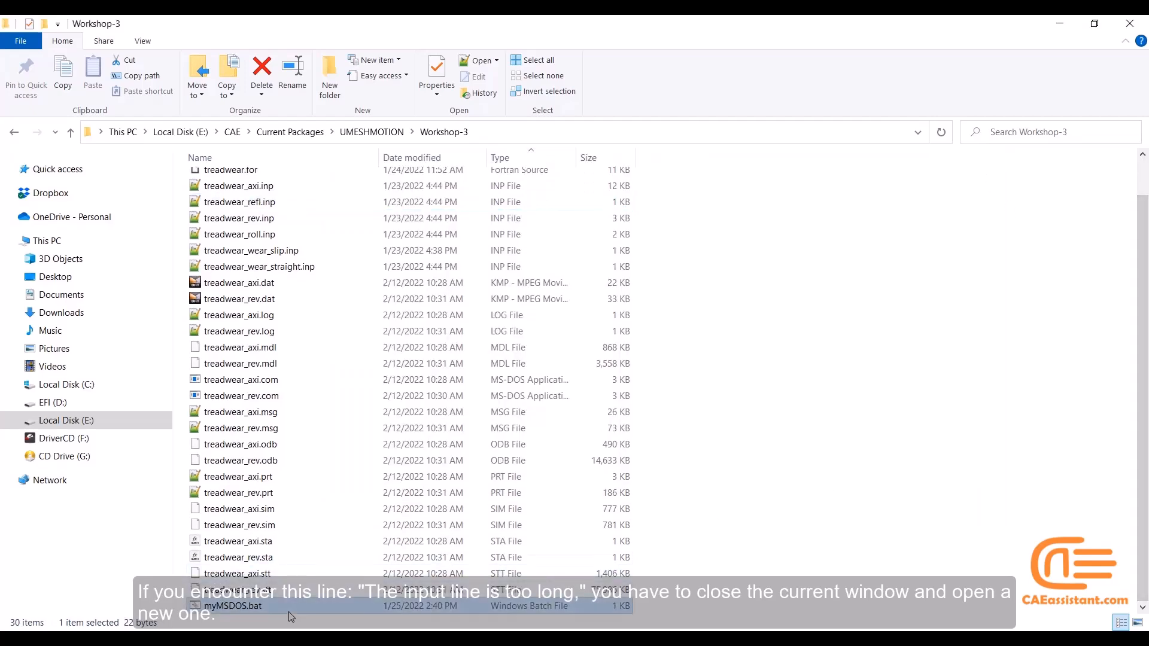
double_click(288, 607)
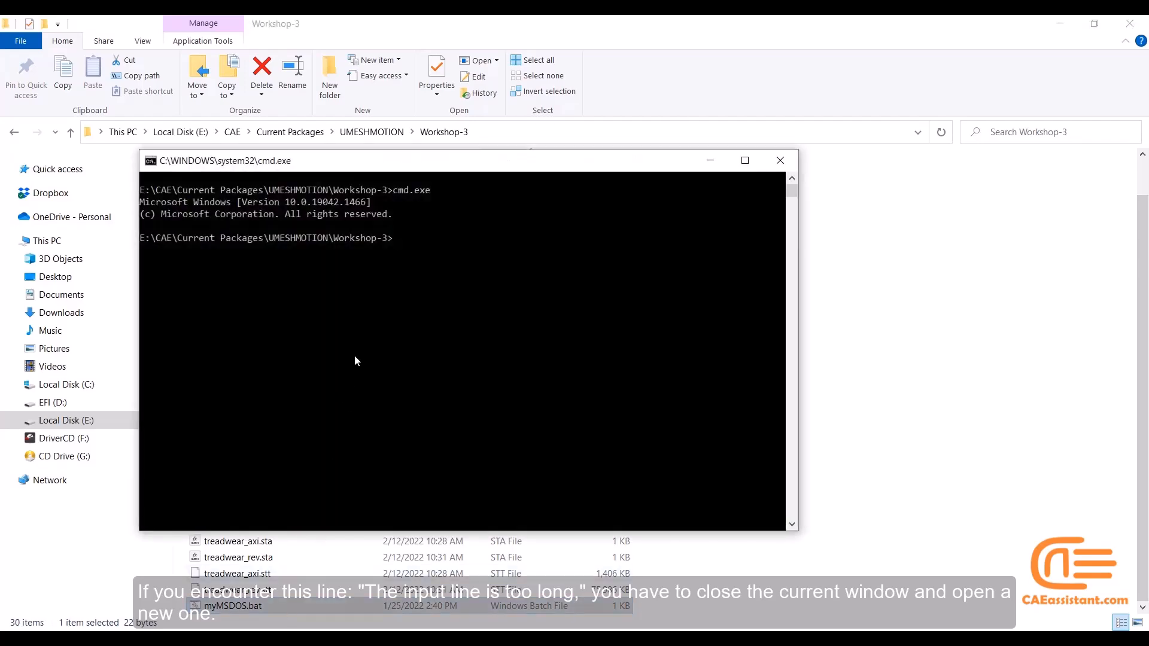
Run the reflection model with the command "abaqus job=treadwear_refl"
text(abaqus)
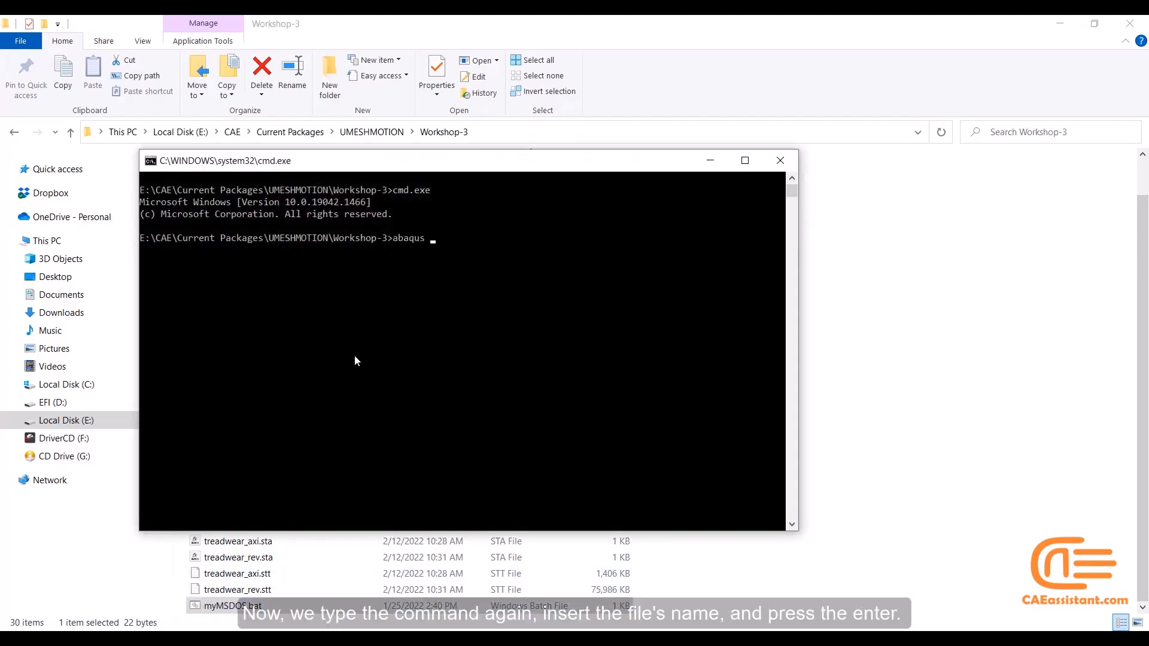
text( job=treadwear_refl)
key(Return)
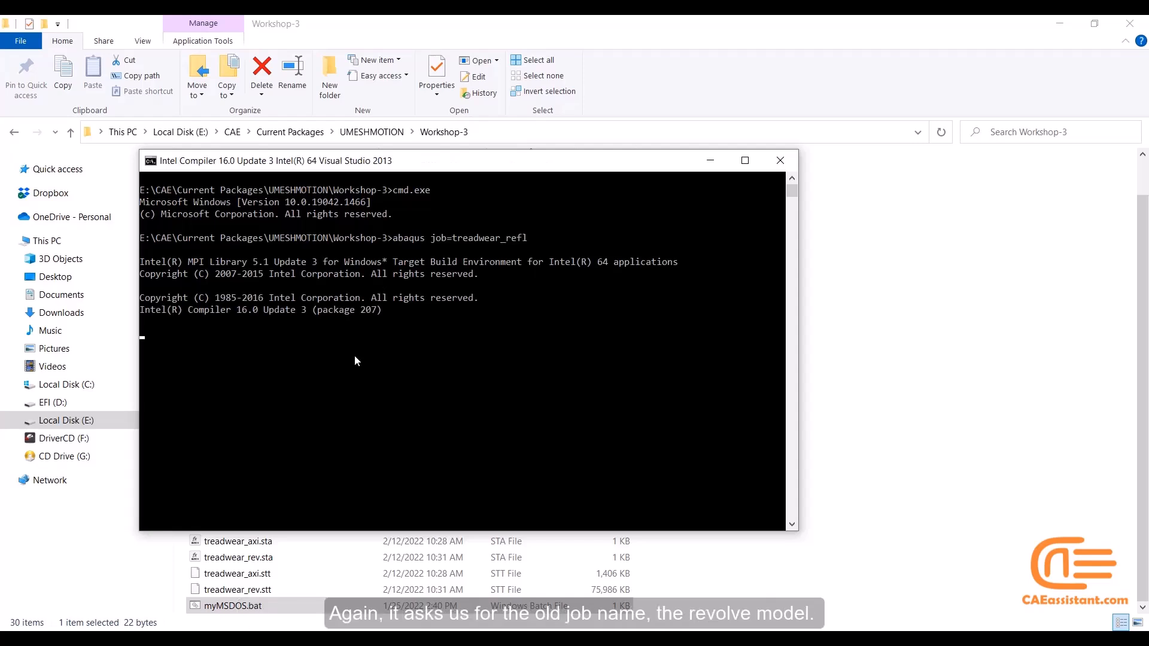
Move the command window clear of the file names and submit treadwear_rev as the old job name, copied from the revolve input file
drag(400, 165, 596, 162)
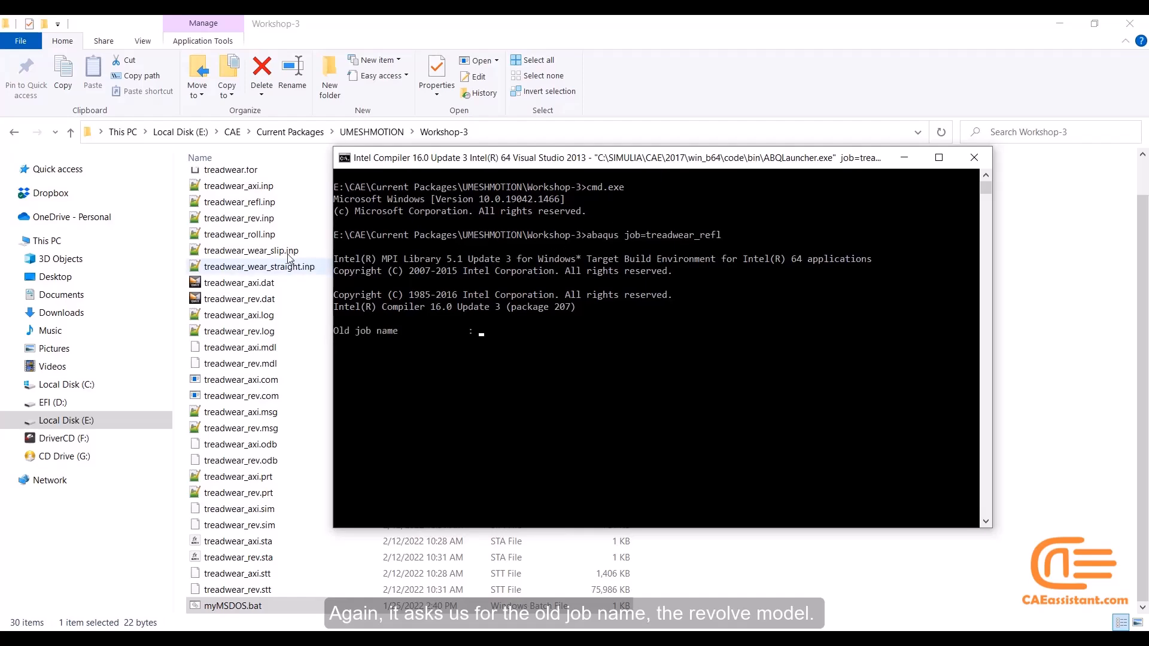
click(255, 231)
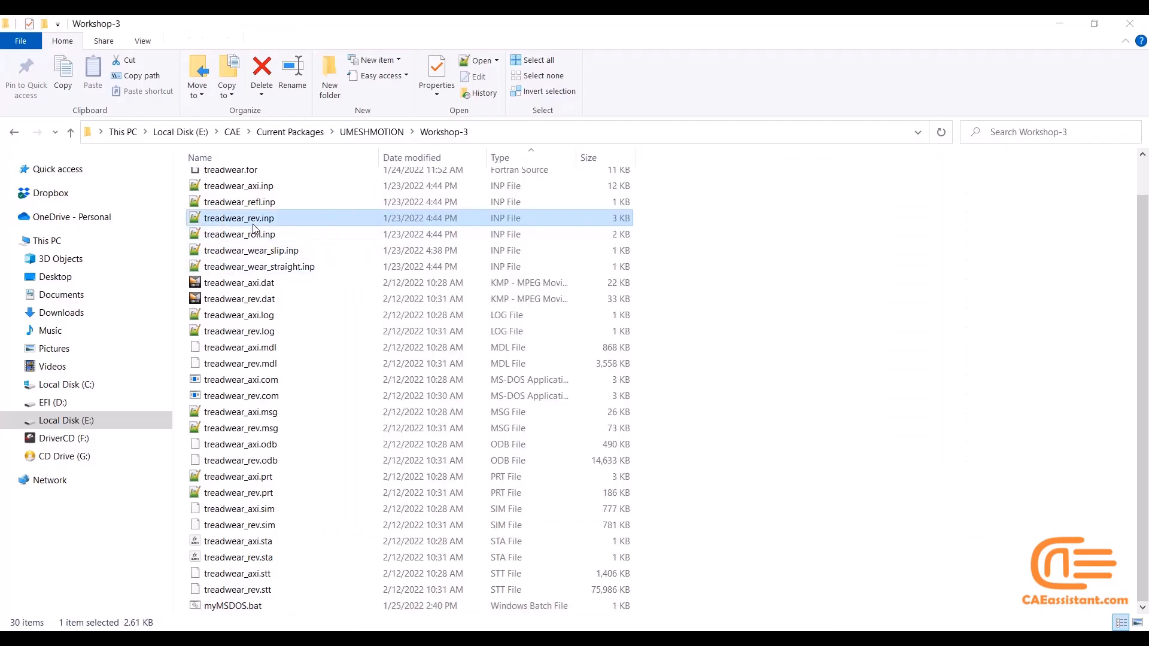
click(252, 221)
click(253, 221)
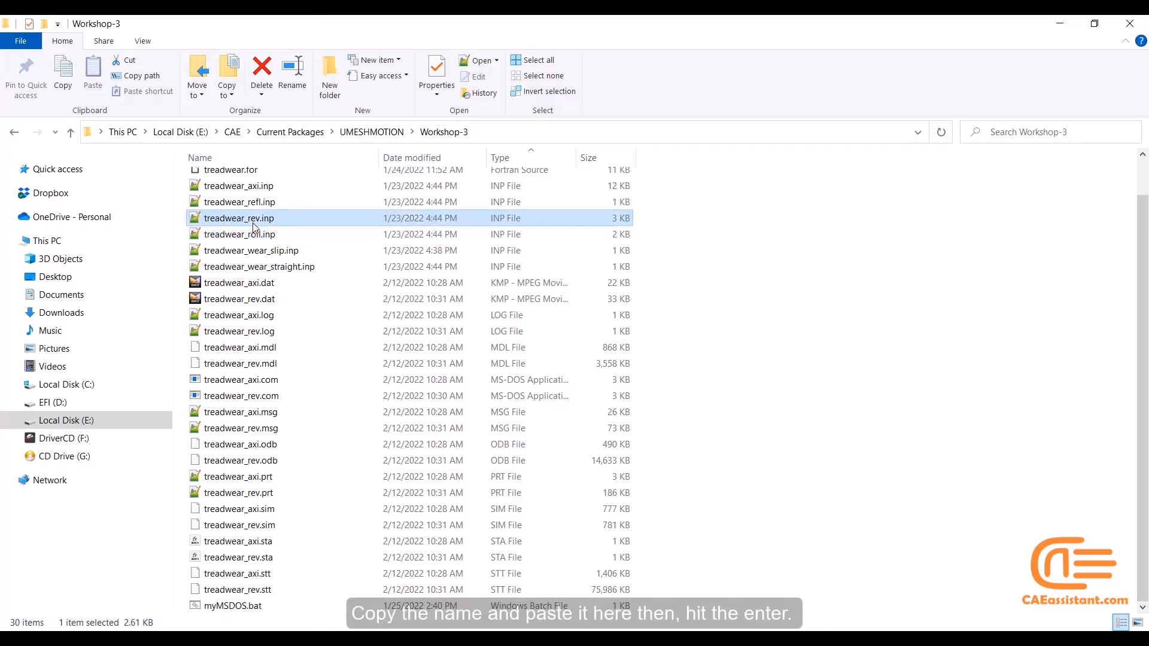
key(ctrl+c)
key(alt+Tab)
key(ctrl+v)
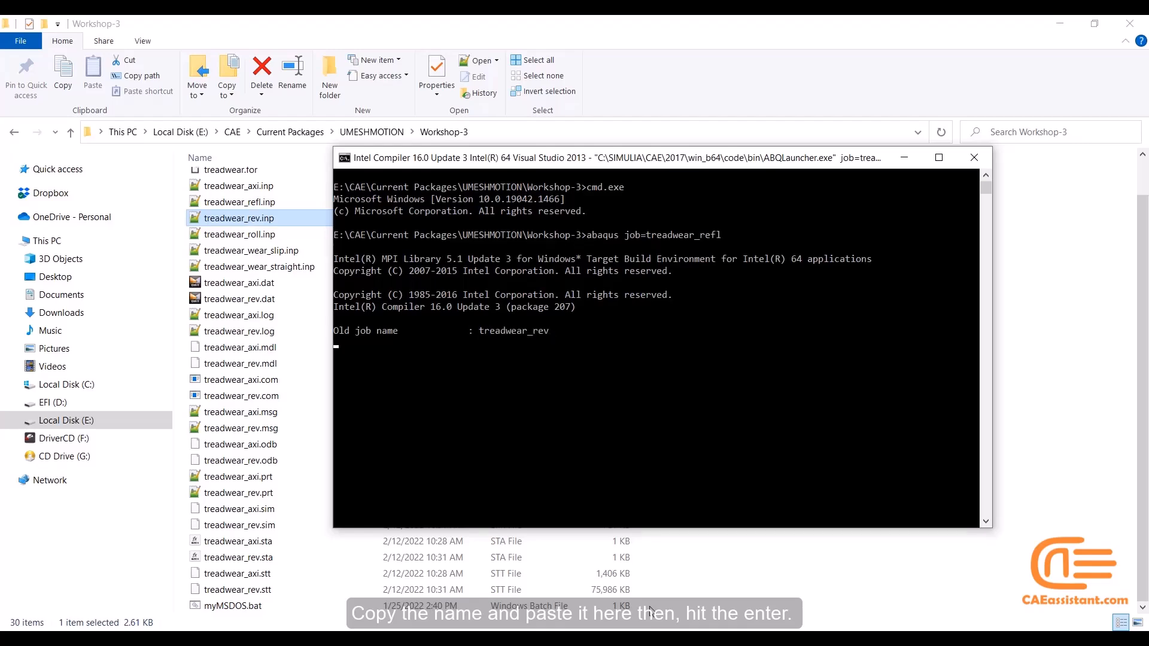
key(Return)
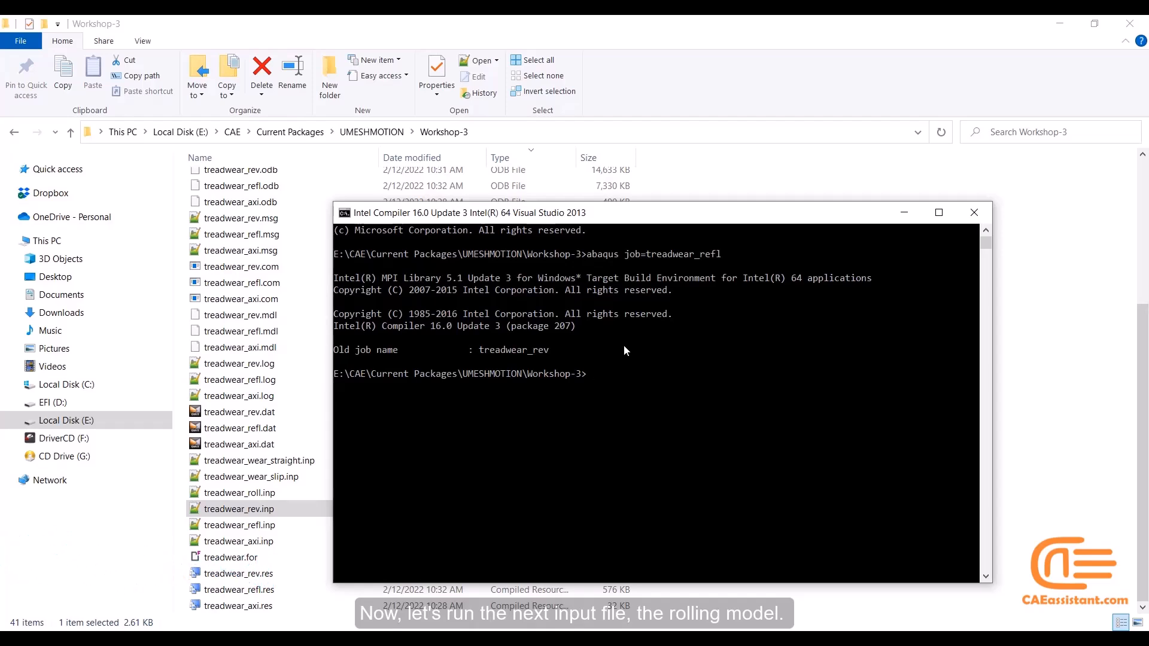
Reuse the previous command for the rolling model, replacing the job name with treadwear_roll copied from its input file, and run it
key(Up)
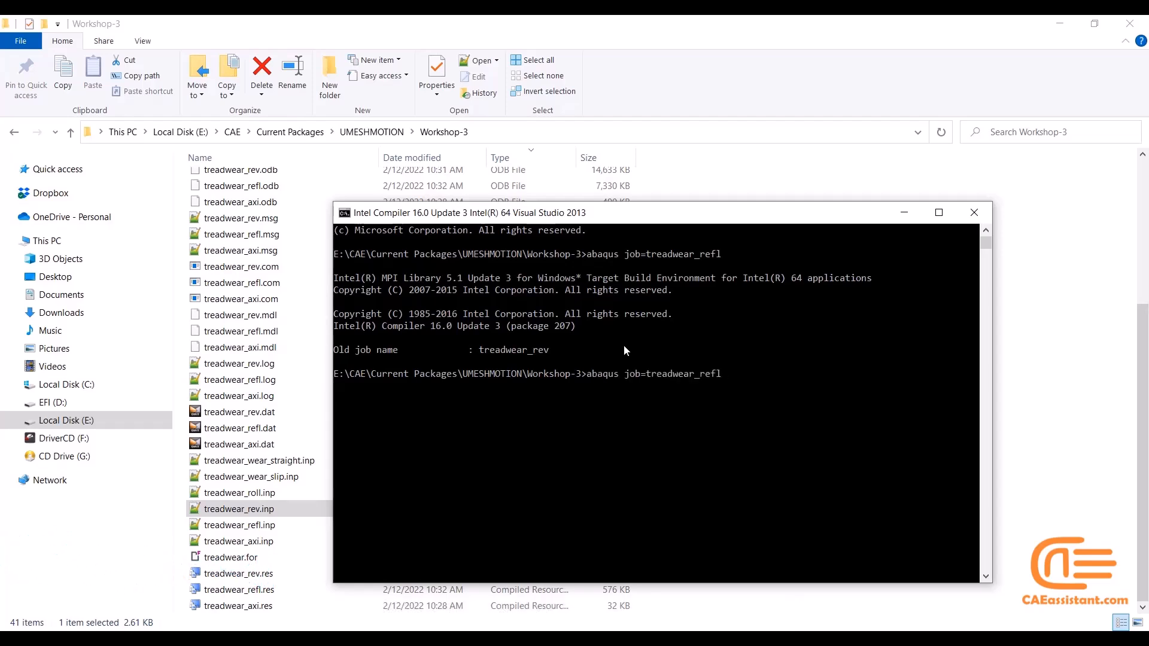
click(269, 493)
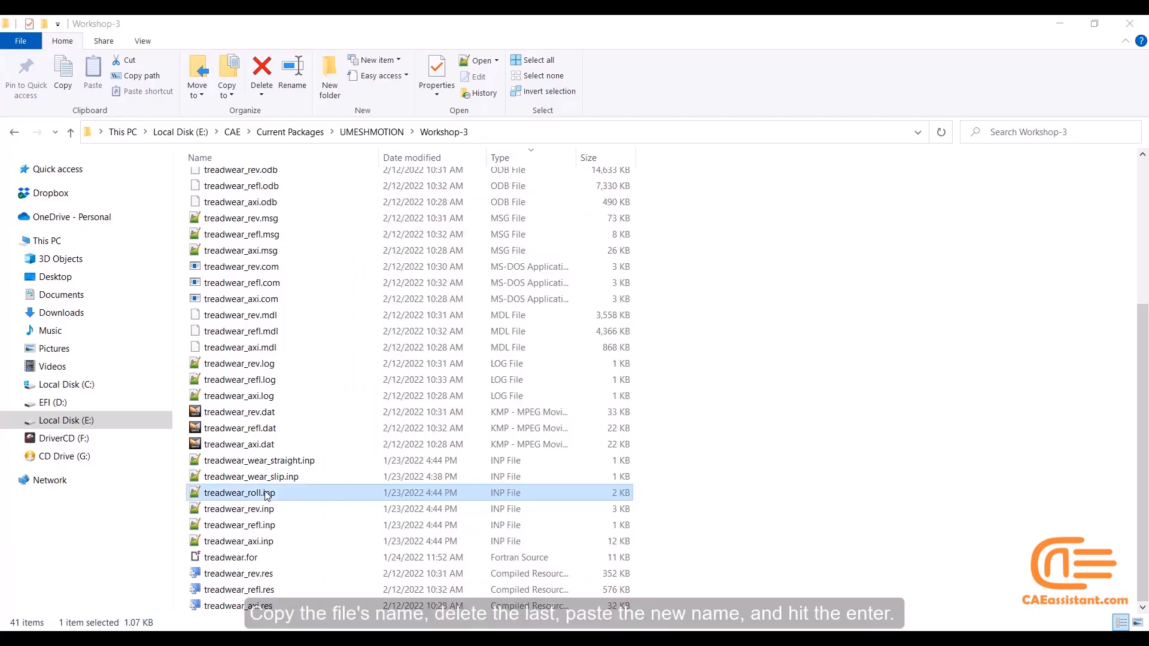
click(257, 511)
click(263, 494)
click(265, 494)
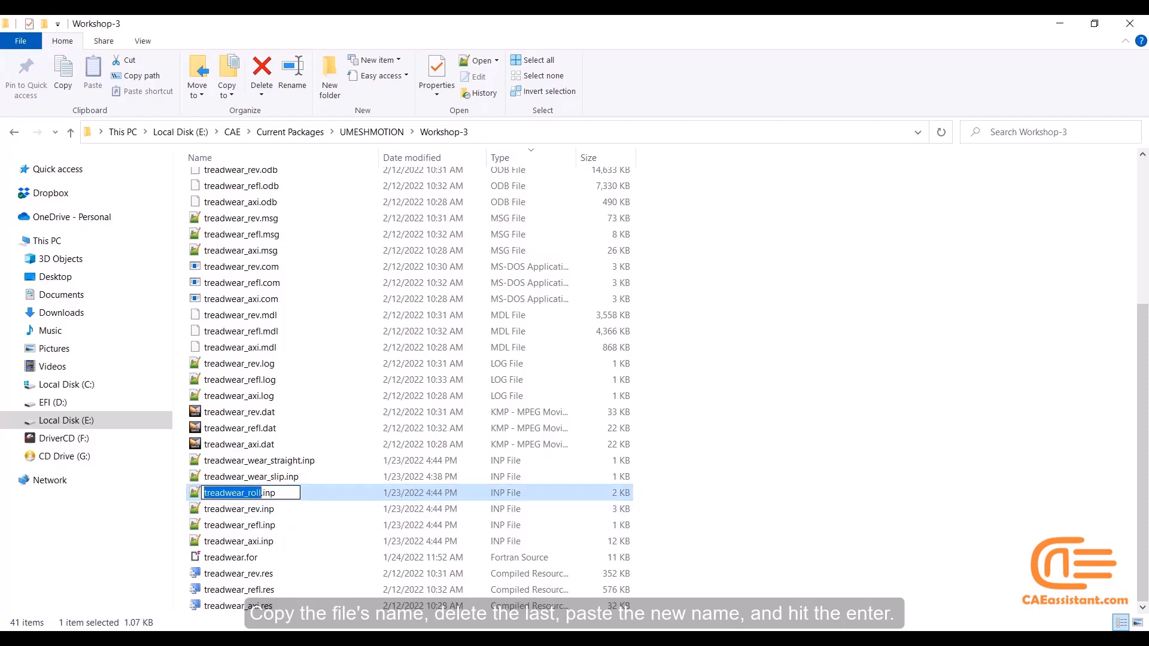
click(516, 639)
click(599, 574)
key(BackSpace)
key(BackSpace)
key(BackSpace)
key(BackSpace)
key(BackSpace)
key(BackSpace)
key(BackSpace)
key(BackSpace)
key(BackSpace)
key(ctrl+v)
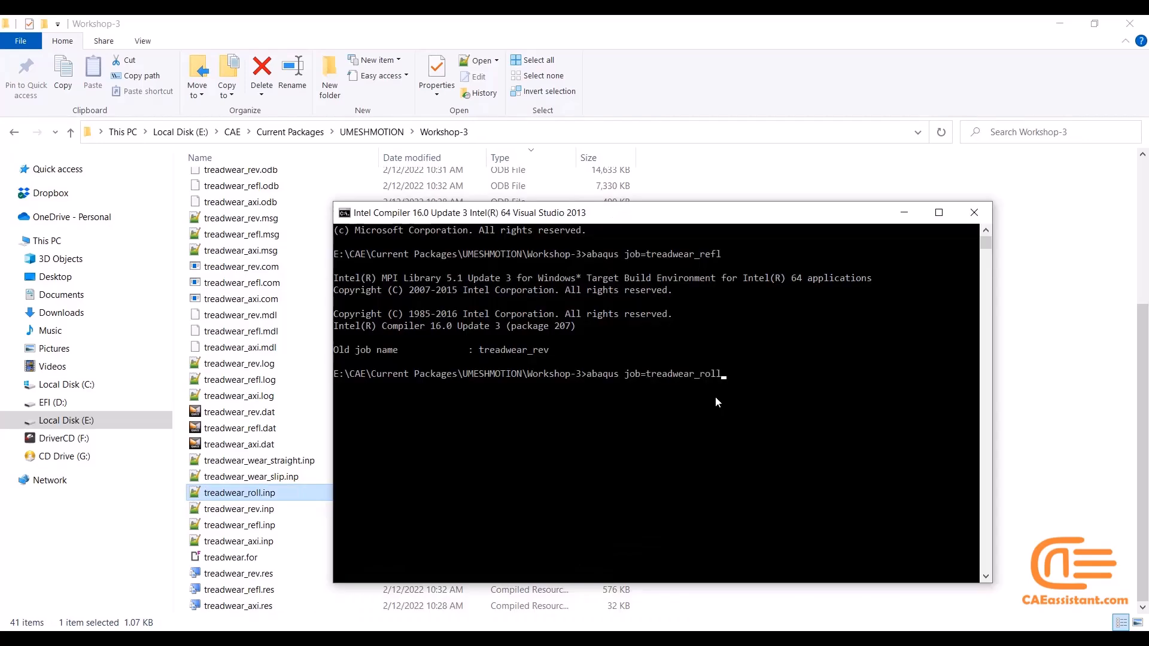
key(Return)
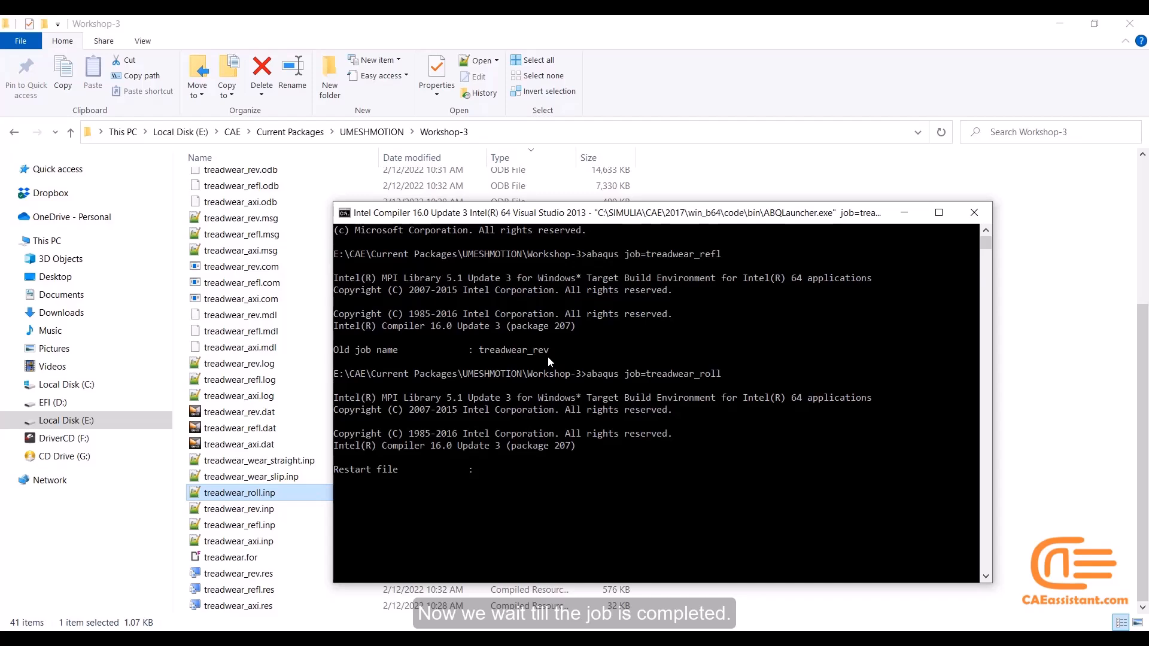
Supply the restart file name by copying treadwear_refl from the earlier command, and submit it
drag(646, 256, 722, 256)
right_click(722, 256)
right_click(483, 472)
key(Return)
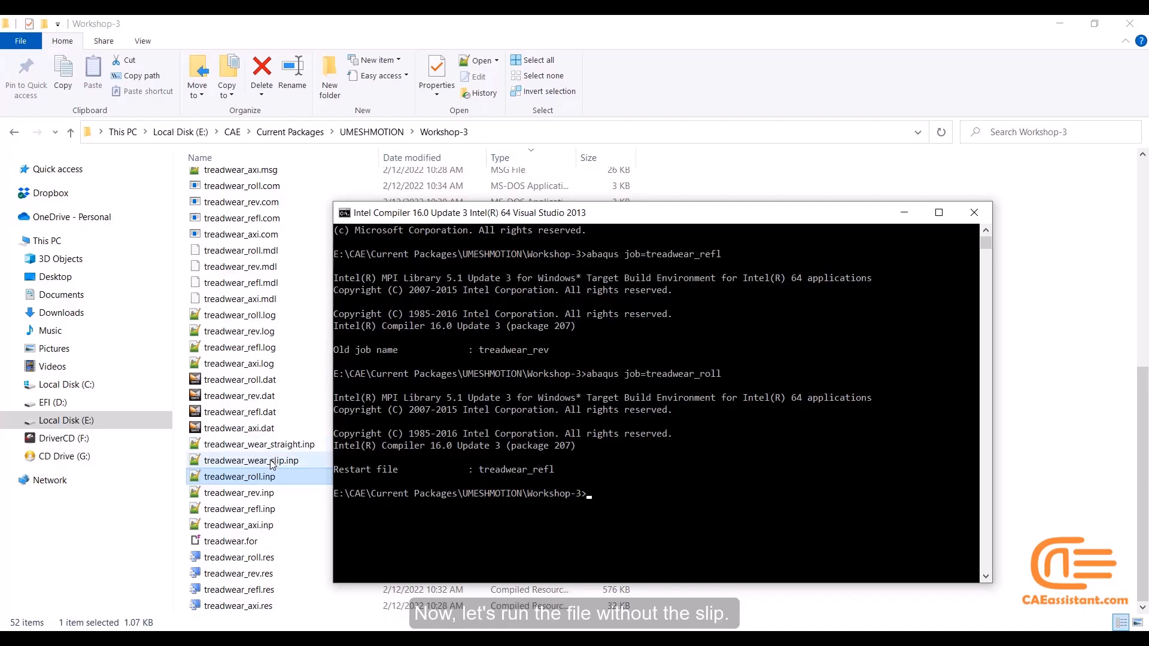
click(272, 464)
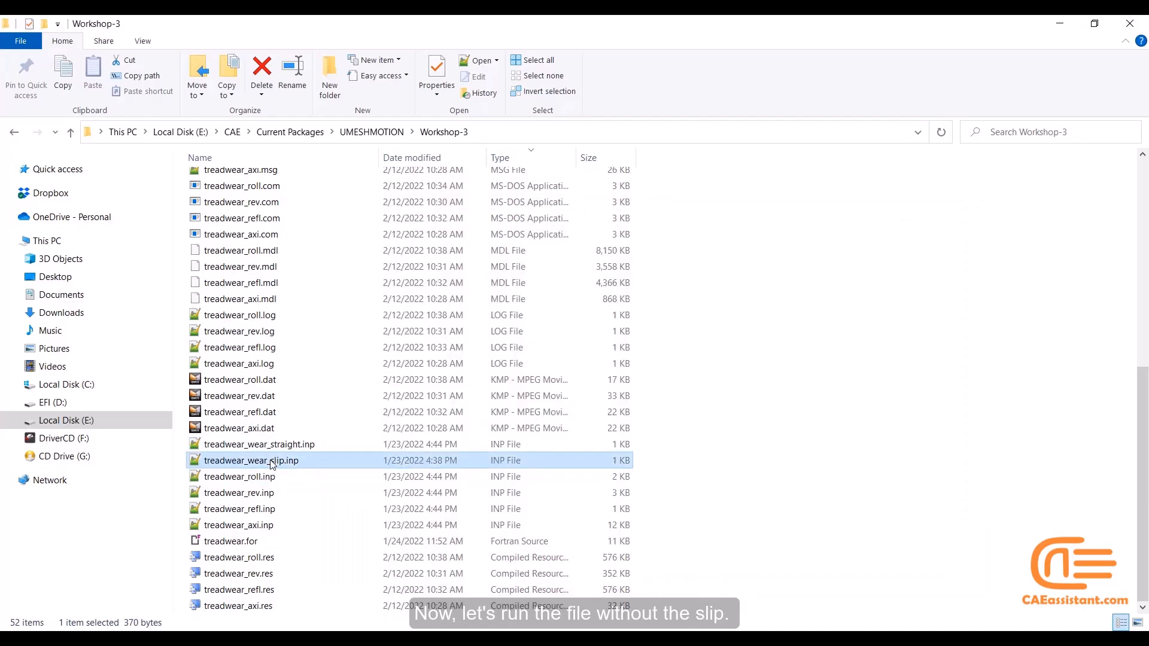
click(272, 464)
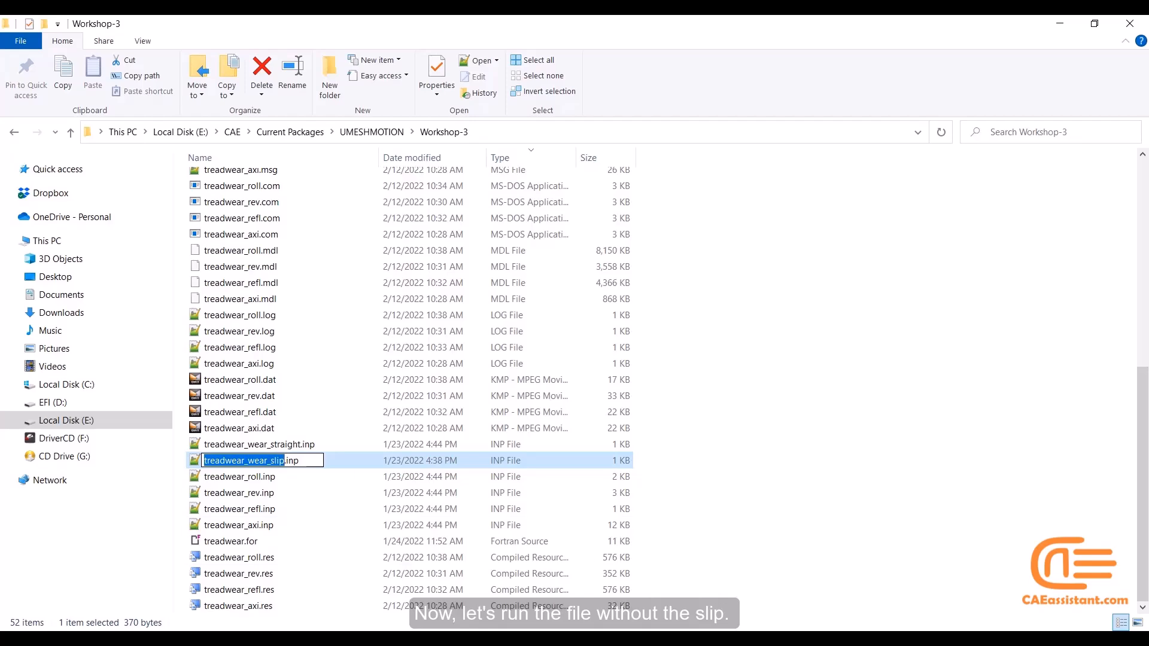
click(515, 639)
click(619, 576)
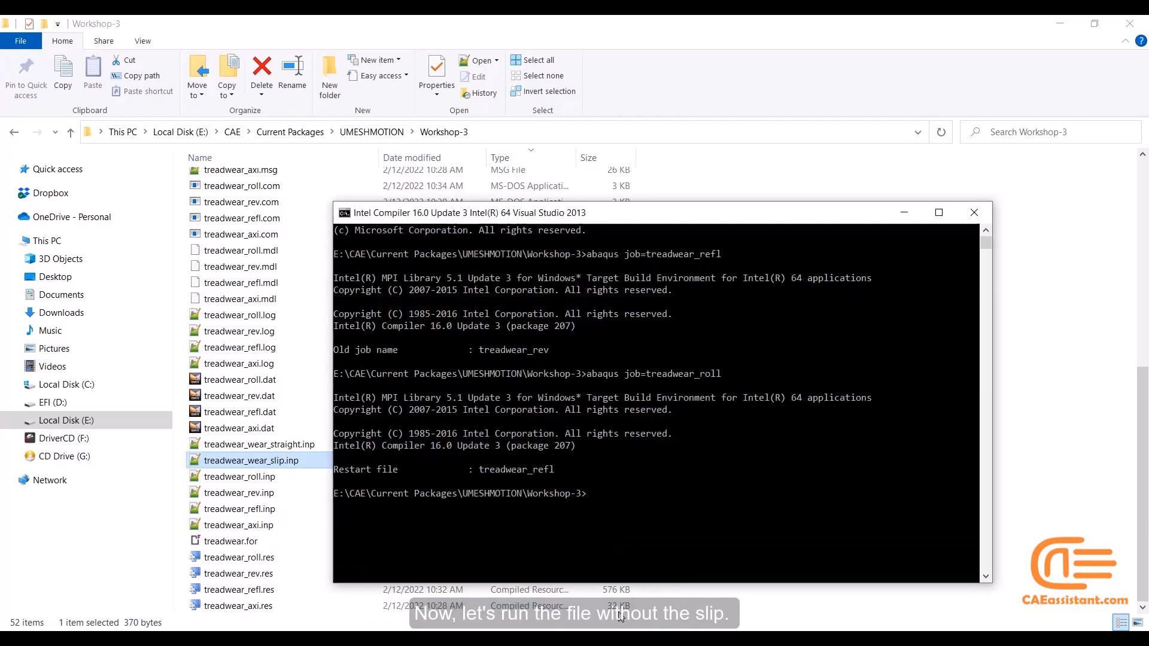
Recall the previous command and replace its job name with treadwear_wear_straight, copied from the no-slip wear input file
key(Up)
key(BackSpace)
key(BackSpace)
key(BackSpace)
key(BackSpace)
key(BackSpace)
key(BackSpace)
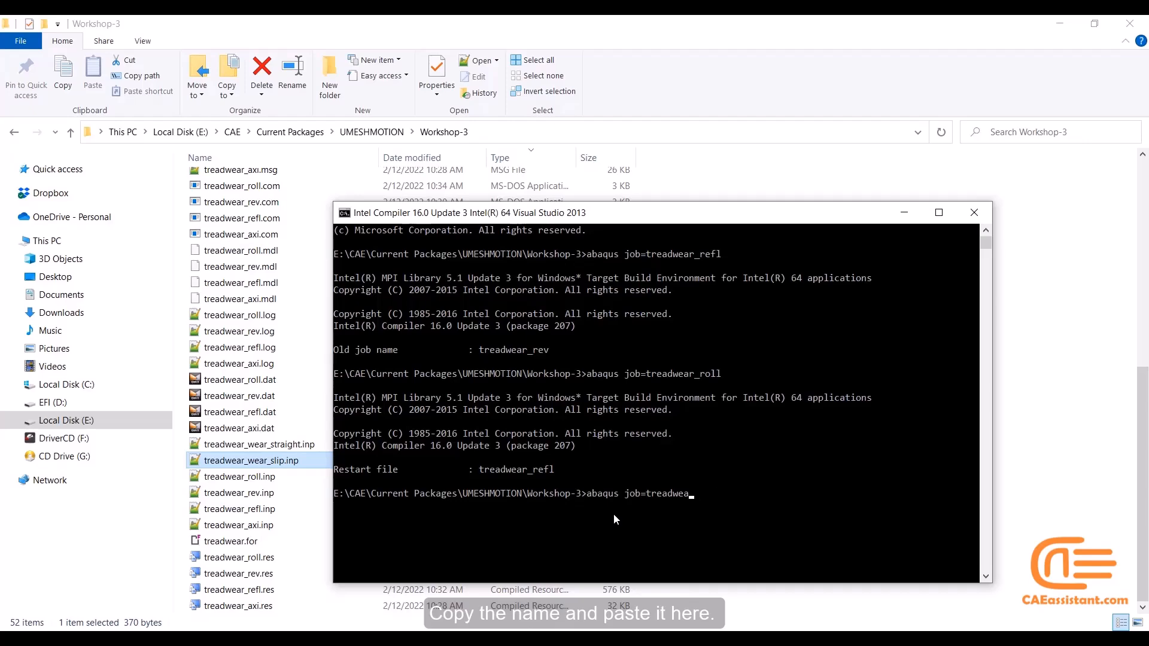
key(BackSpace)
key(BackSpace)
key(BackSpace)
click(297, 445)
click(298, 447)
key(ctrl+c)
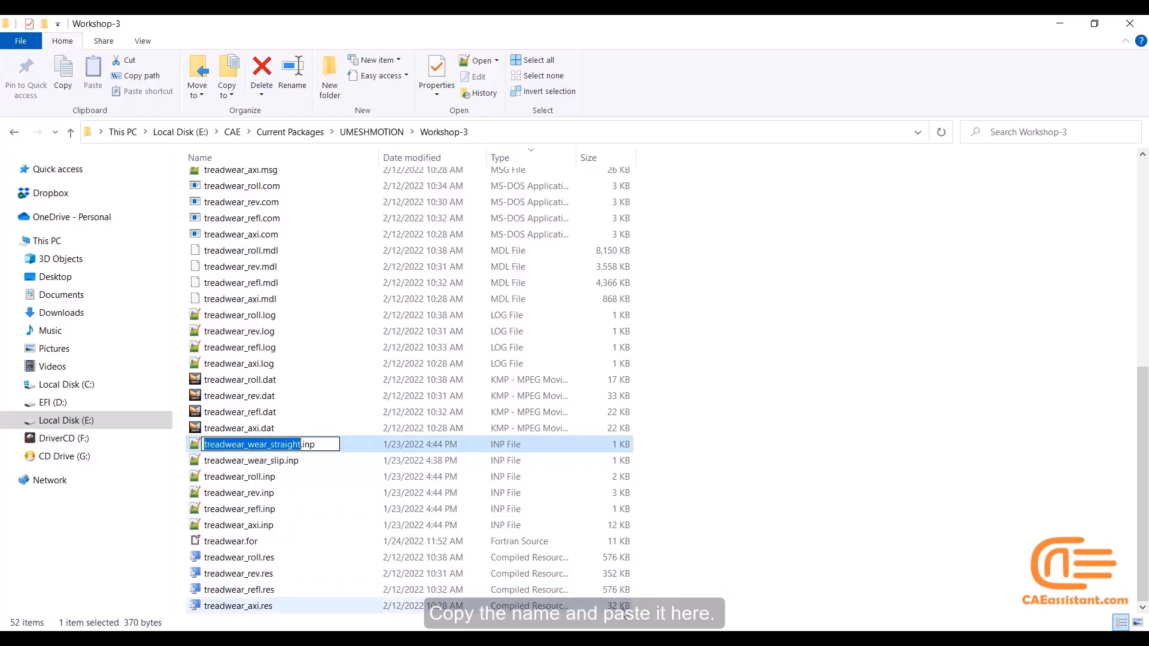
click(515, 640)
click(598, 574)
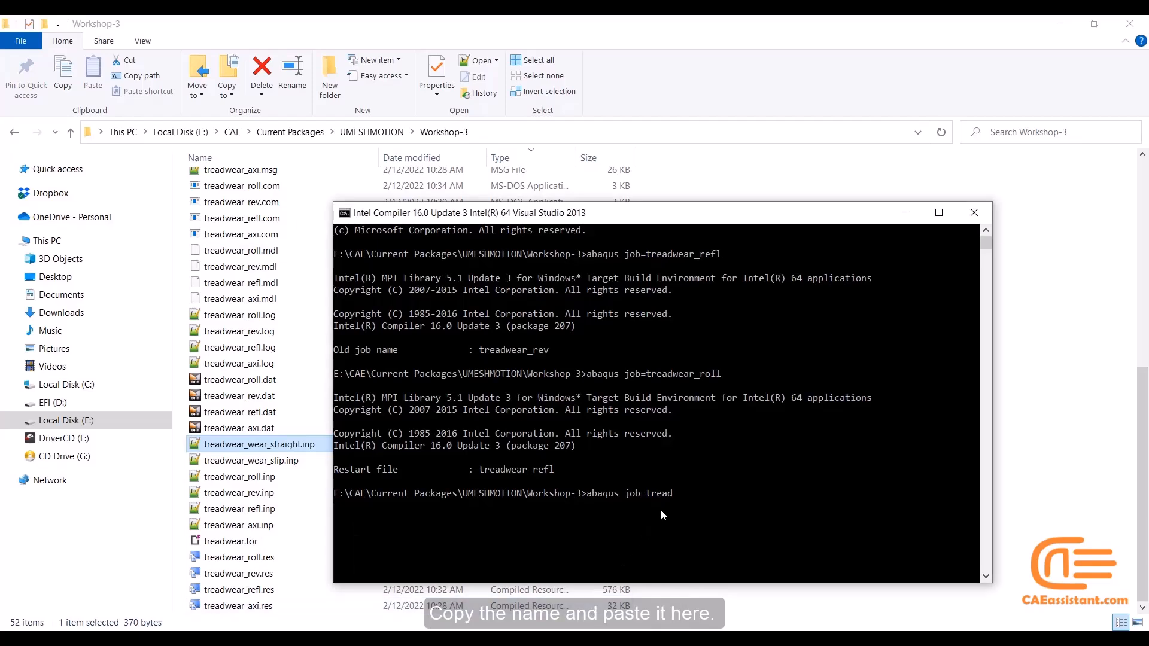
key(ctrl+v)
Add the subroutine to the command as "user=treadwear", copying the name from the Fortran file treadwear.for
text(user=)
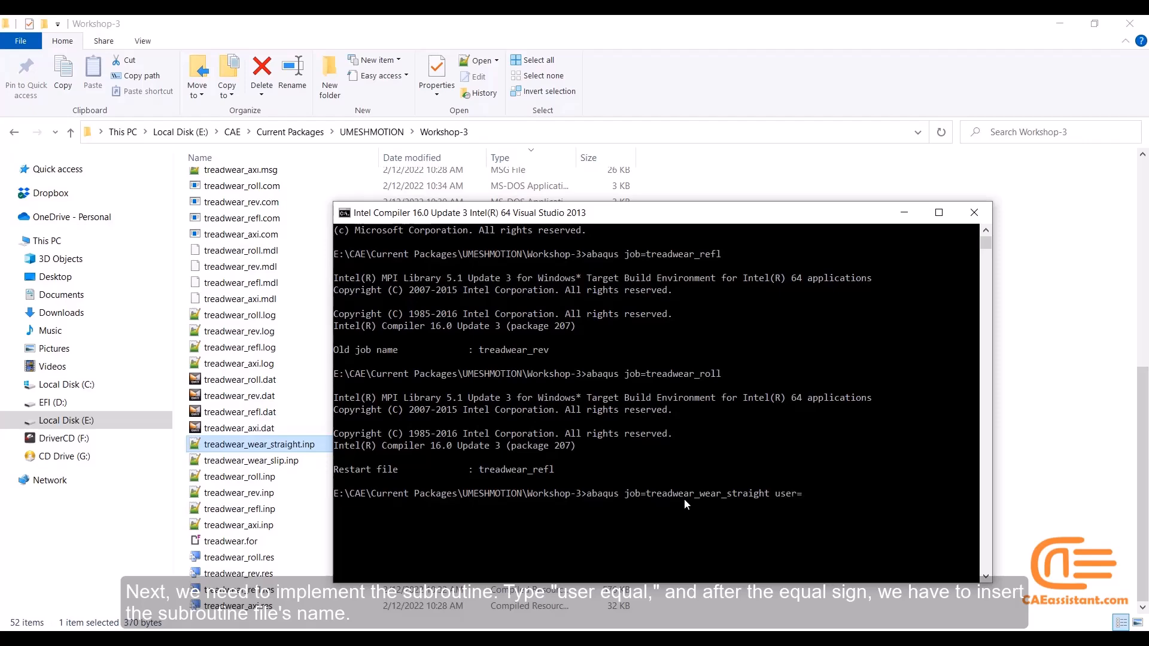
scroll(242, 368, up, 8)
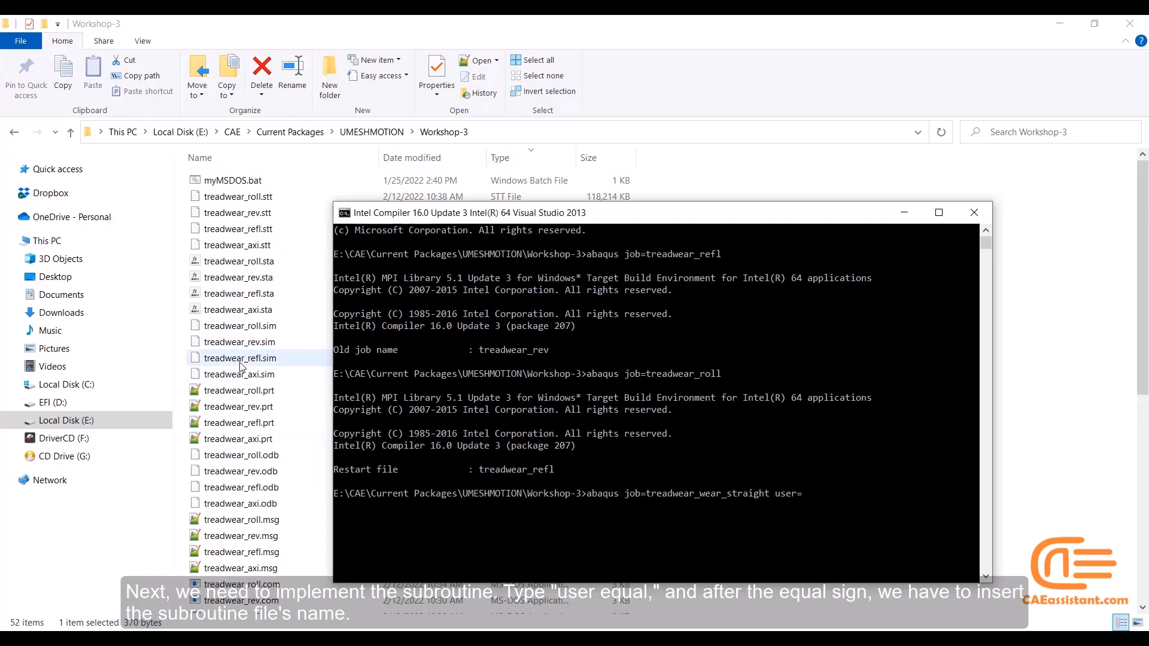
scroll(235, 315, down, 8)
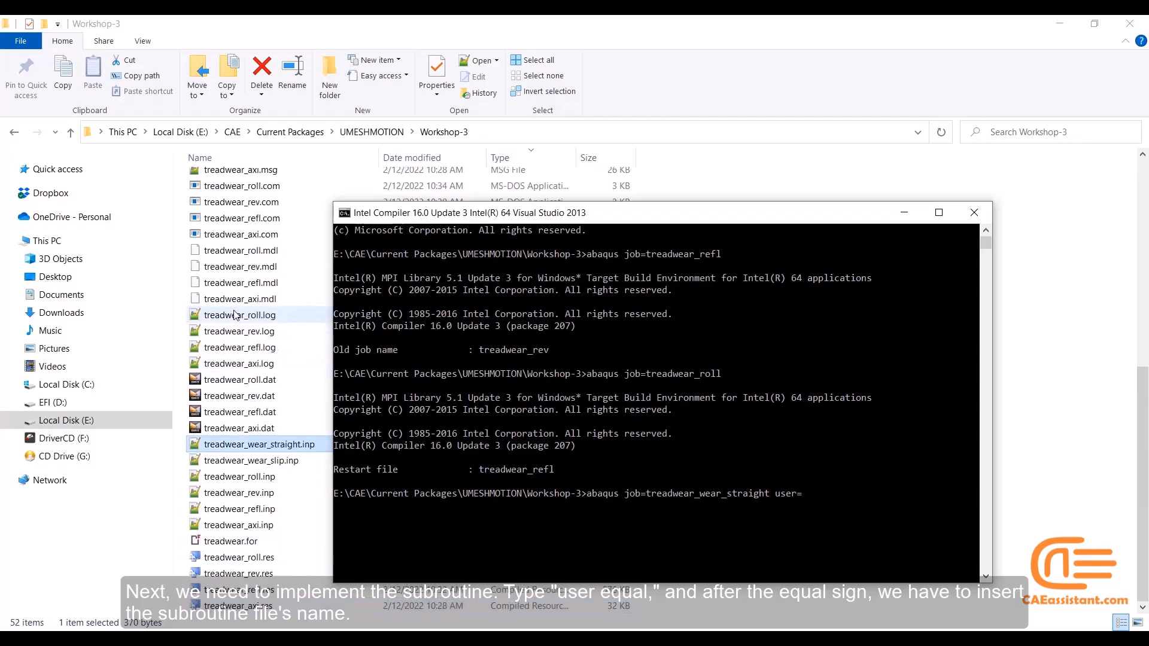
click(232, 541)
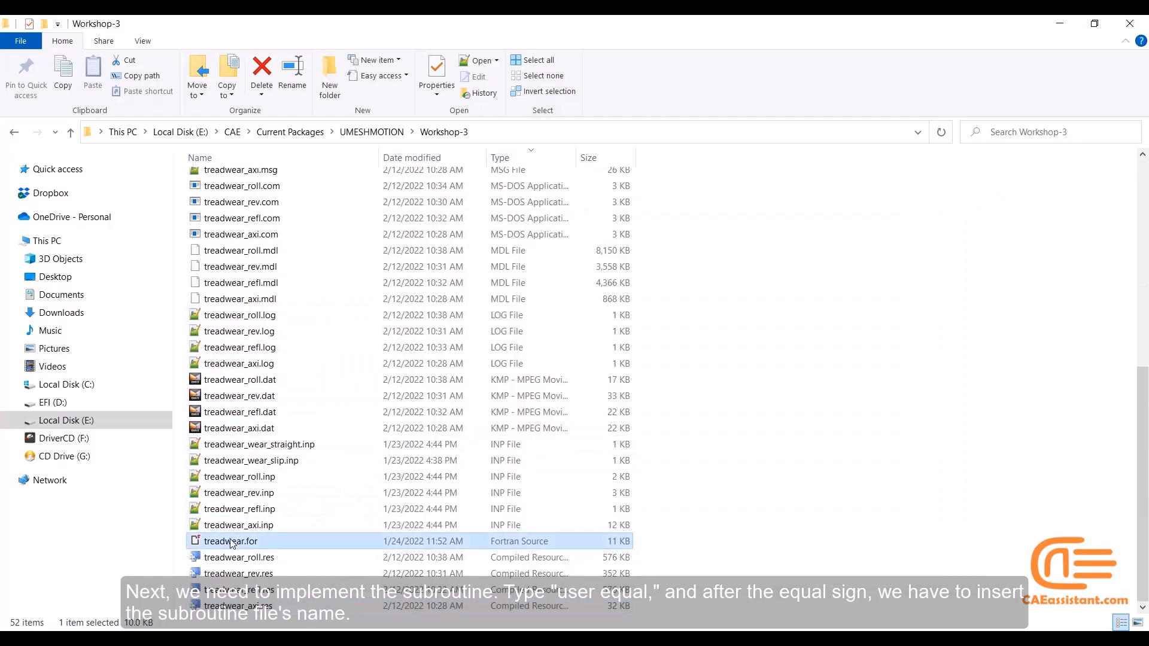
click(232, 541)
key(ctrl+c)
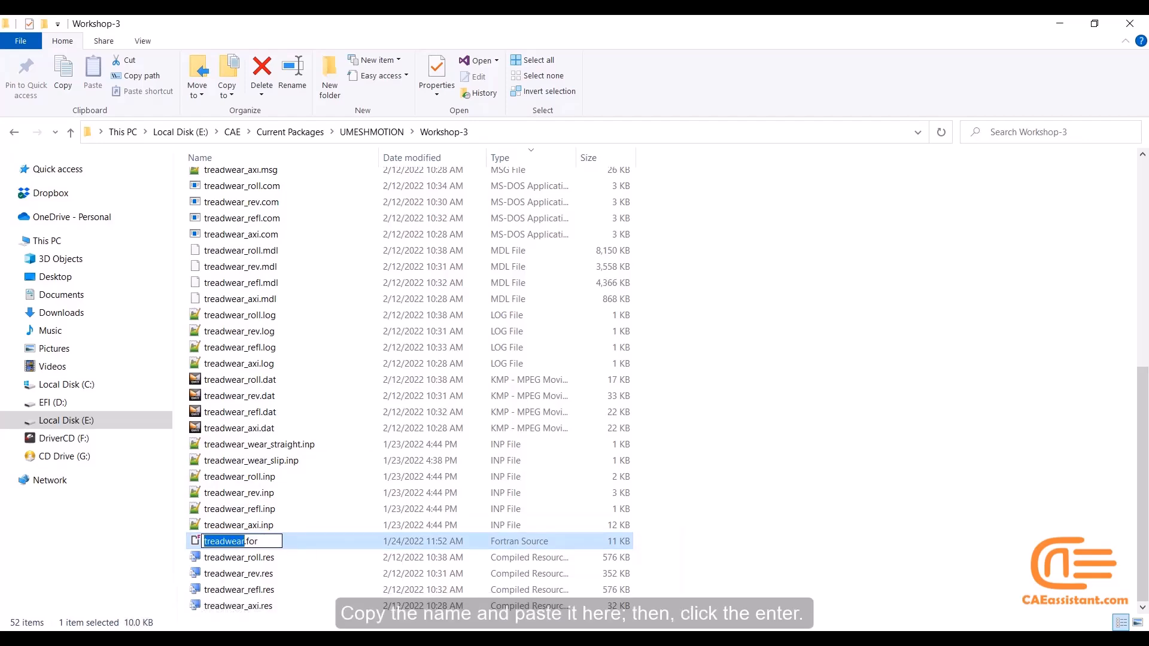
mouse_move(587, 637)
click(625, 566)
key(ctrl+v)
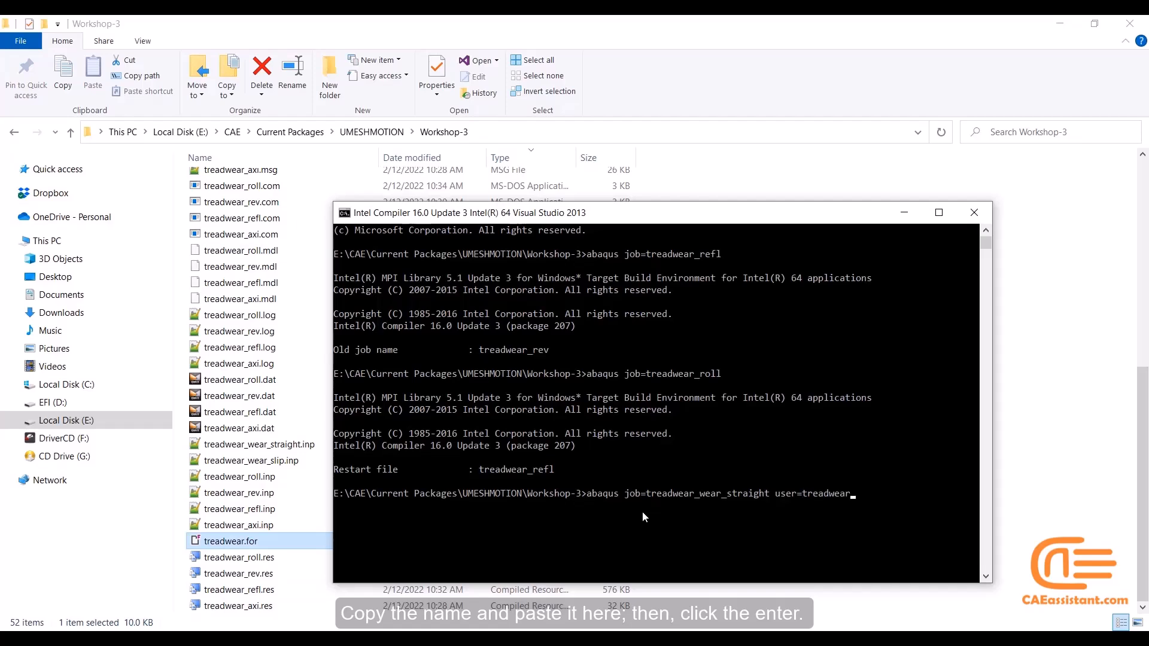
Submit the straight wear command, then replace the command window with a fresh one opened from myMSDOS.bat
key(Return)
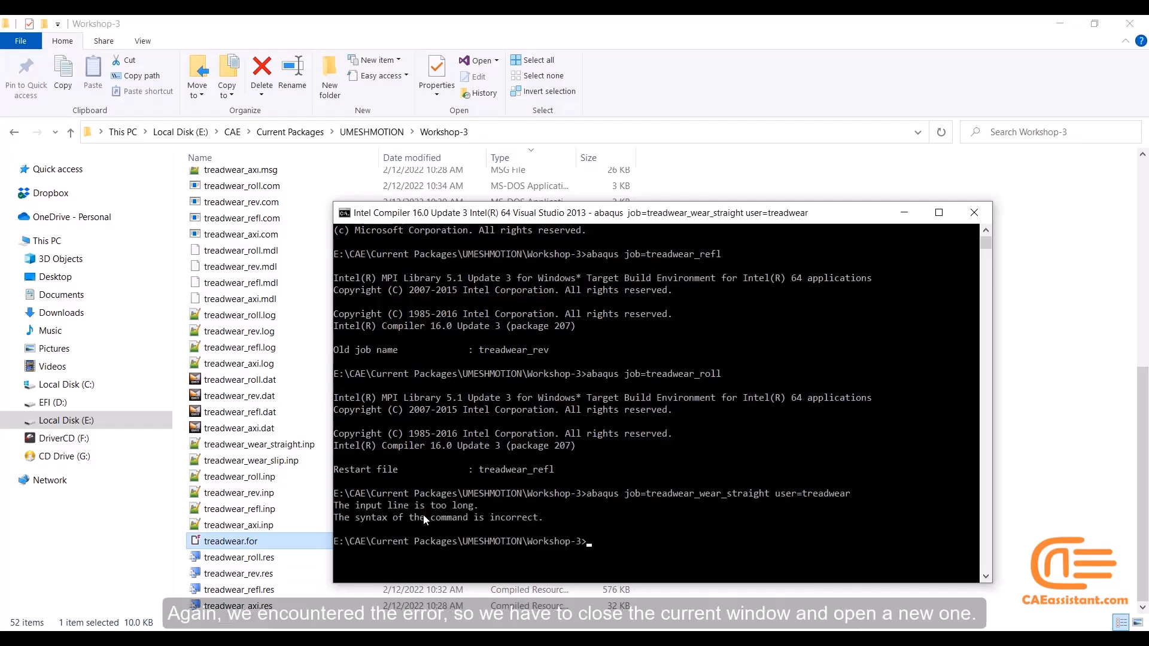
click(974, 213)
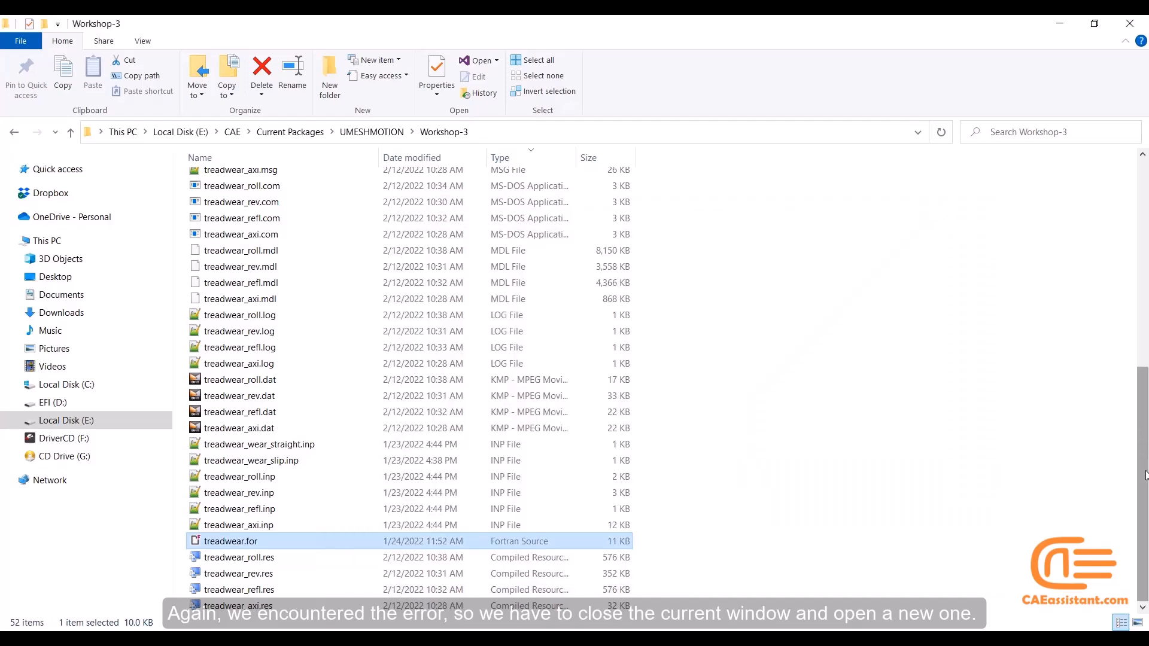
drag(1145, 468, 1145, 259)
double_click(507, 185)
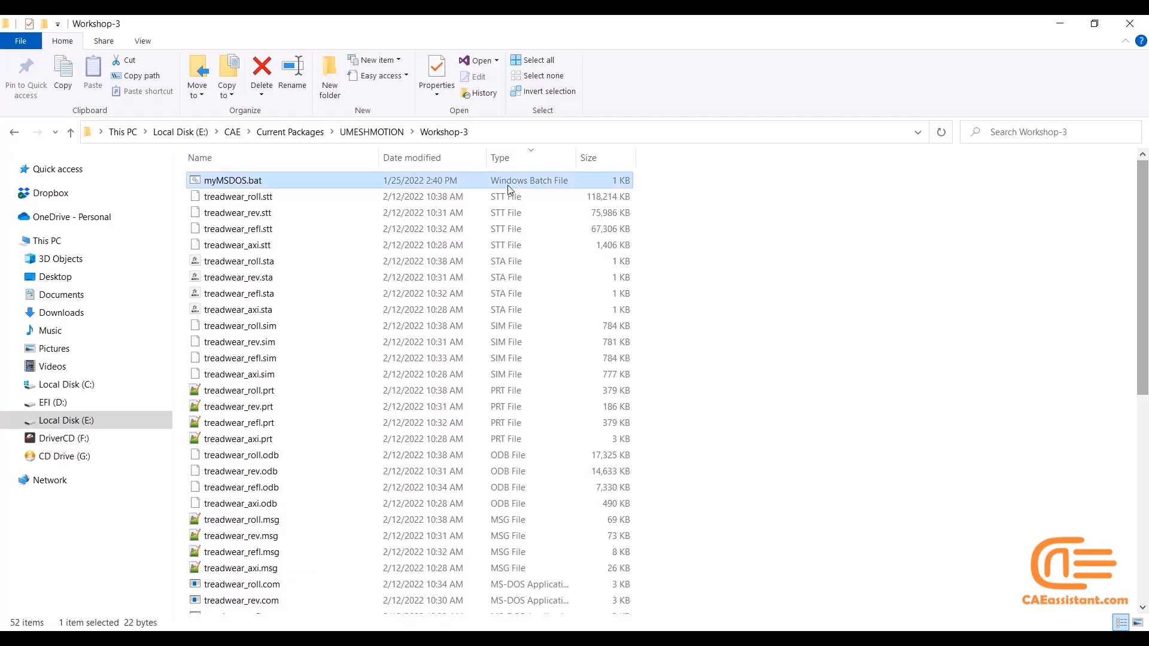
Enter "abaqus job=treadwear_wear_straight" in the new command window, copying the job name from the straight wear input file
text(abaq)
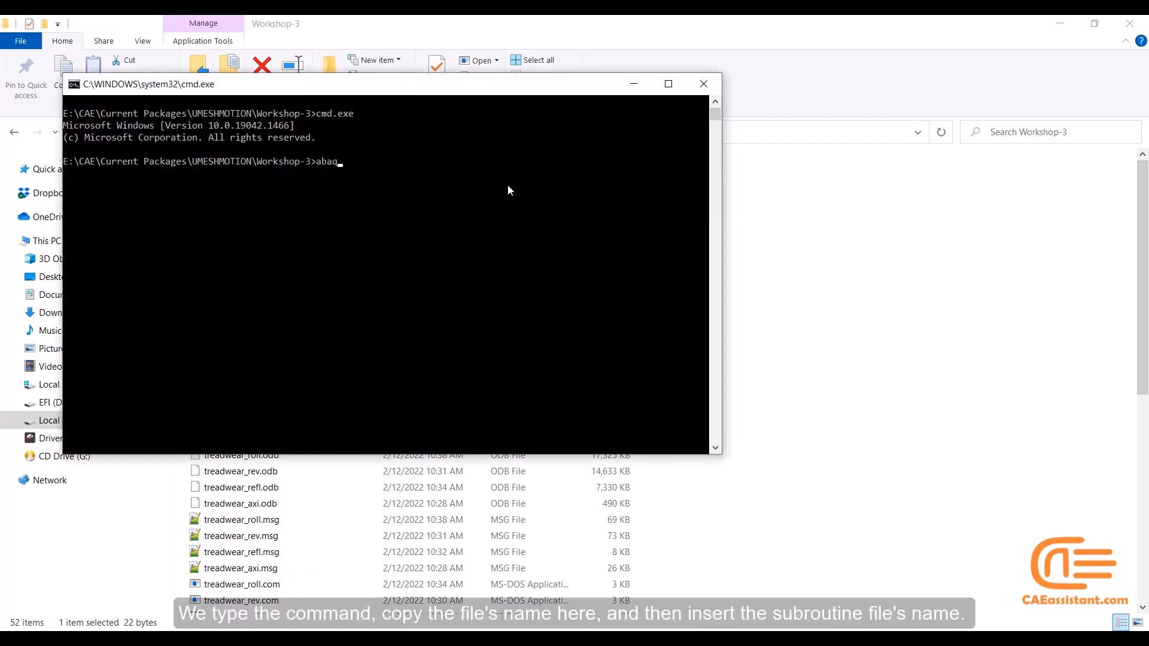
text(us job=)
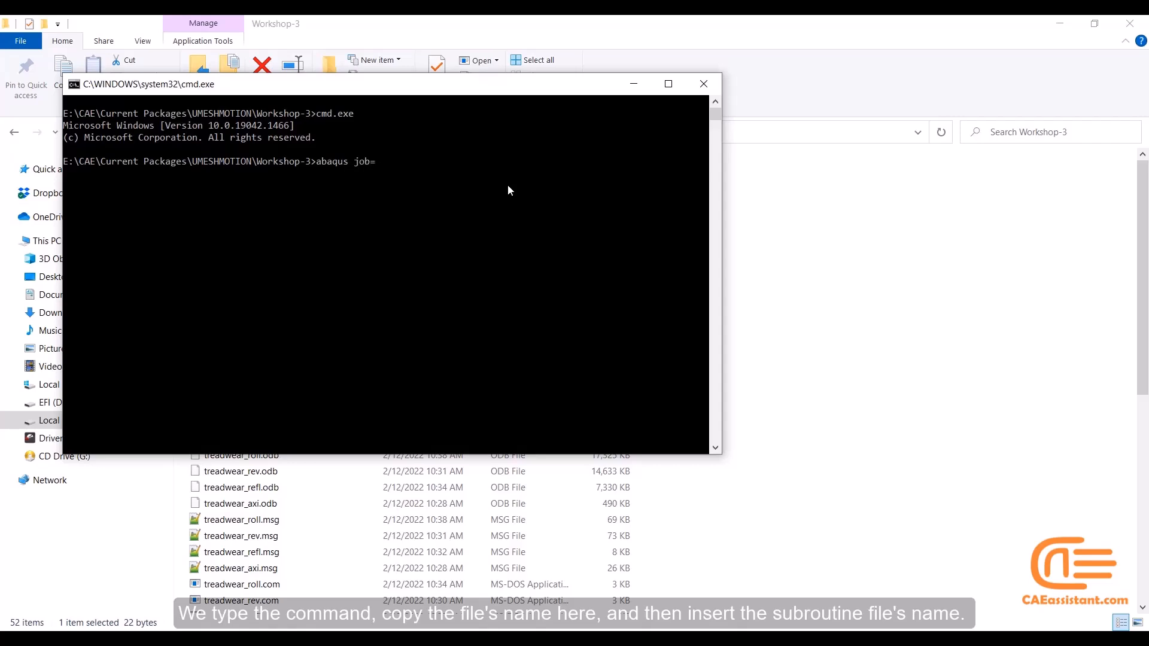
click(282, 527)
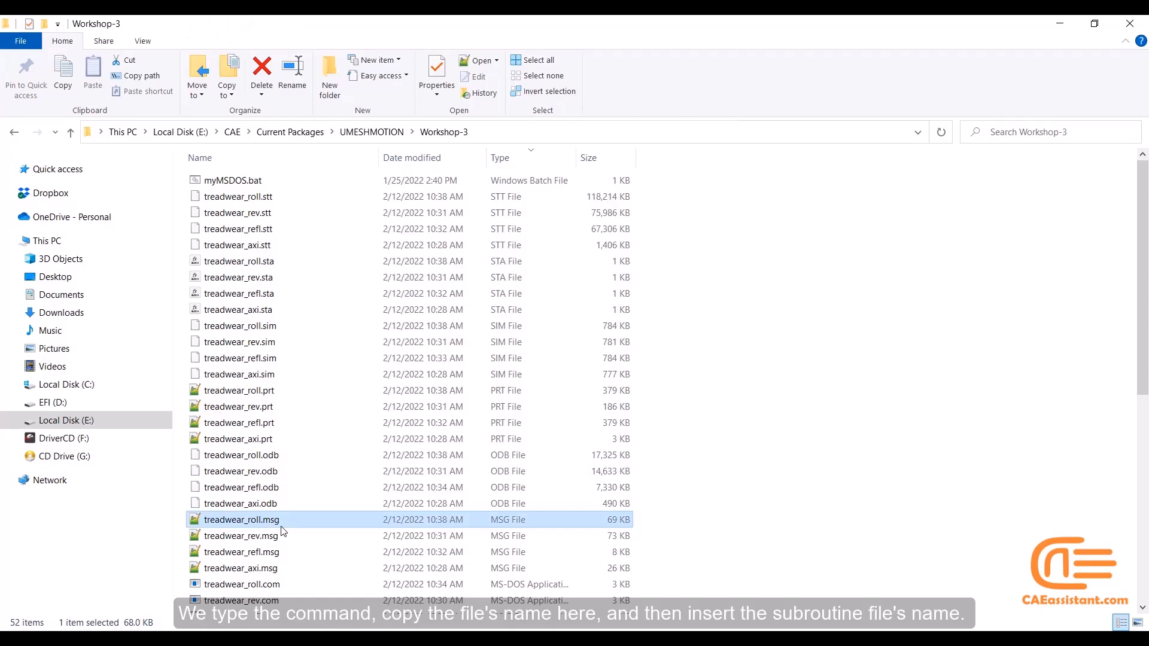
scroll(282, 530, down, 1)
scroll(282, 530, up, 1)
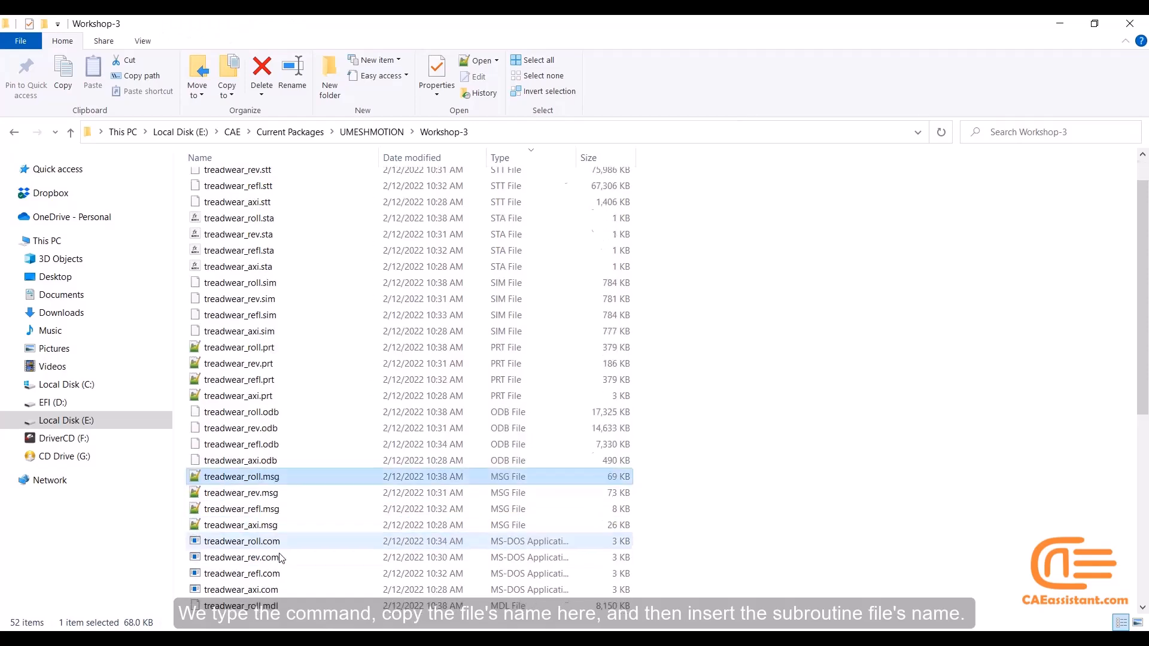
scroll(284, 545, down, 8)
click(256, 449)
click(256, 452)
key(ctrl+c)
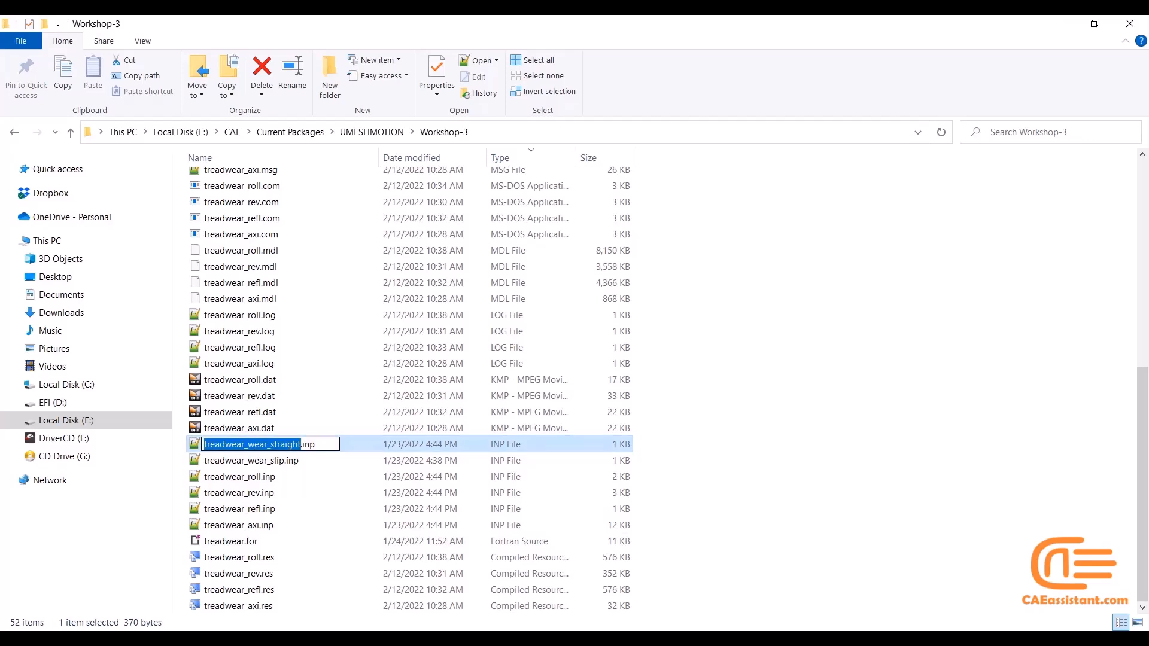
click(577, 607)
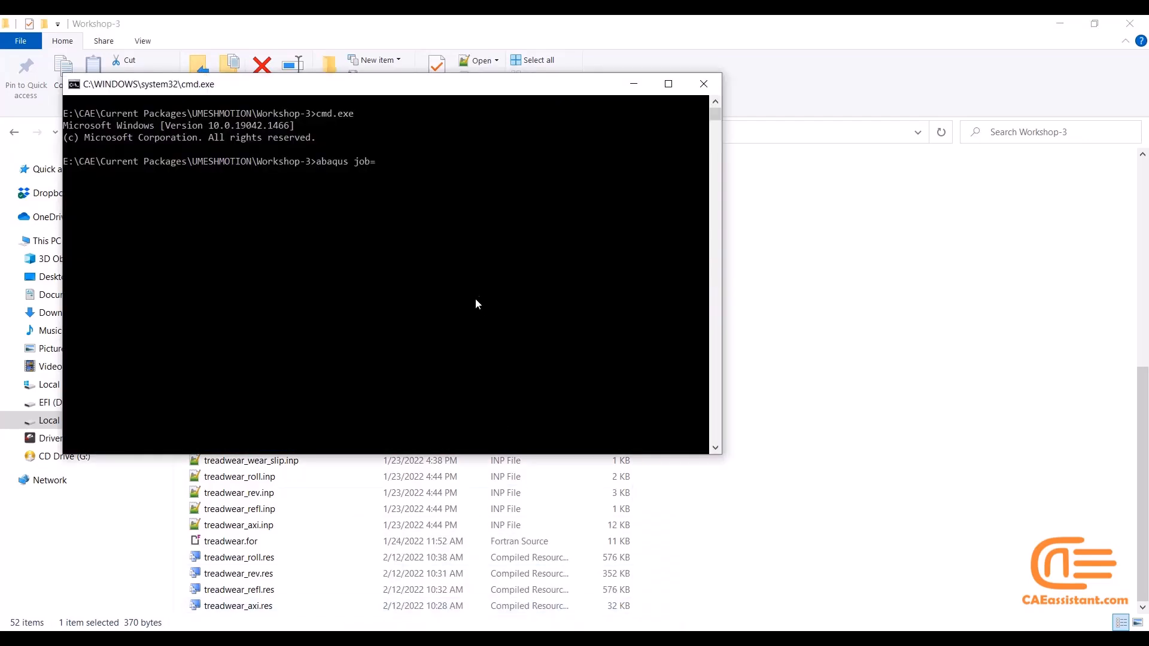
key(ctrl+v)
Add "user=treadwear" to the command, copying the subroutine name from treadwear.for, and run it
text(user=)
click(240, 542)
click(241, 547)
key(ctrl+c)
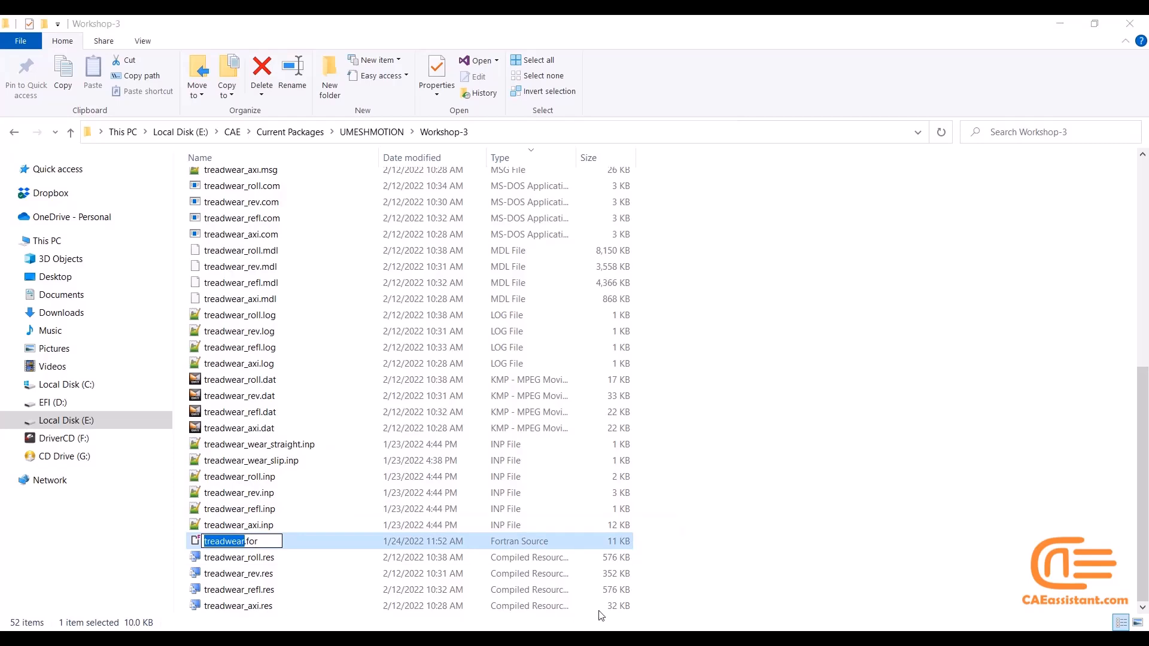
click(518, 638)
click(636, 597)
key(ctrl+v)
key(Return)
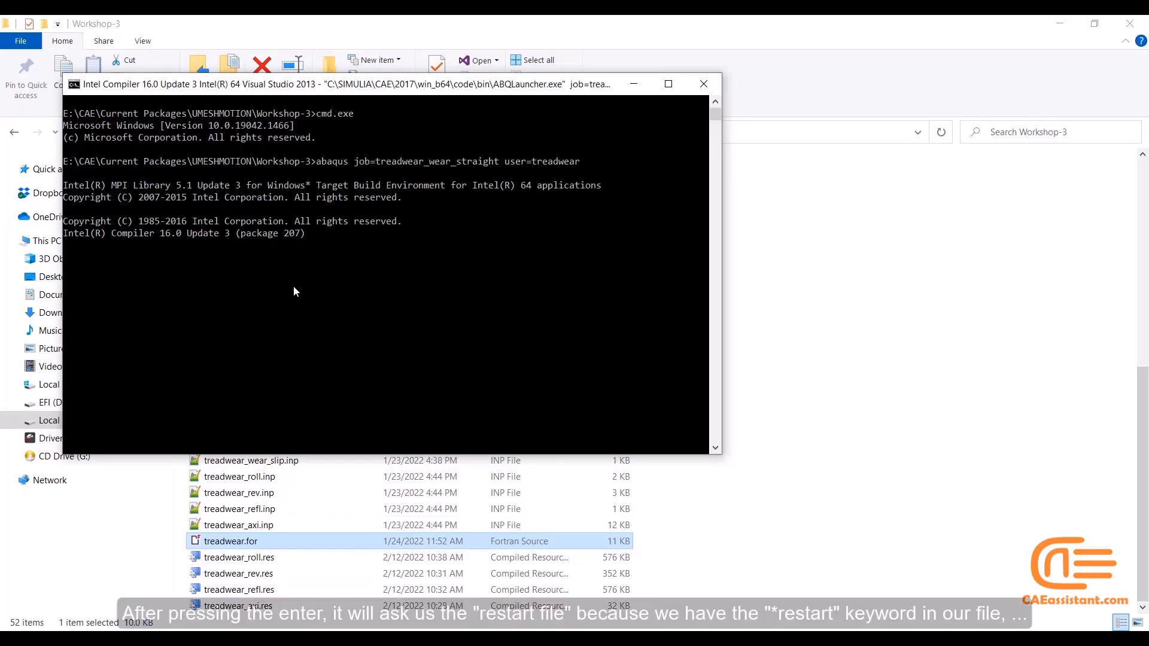
Supply treadwear_roll as the restart file, copying the name from the rolling model's input file, and submit it
click(277, 492)
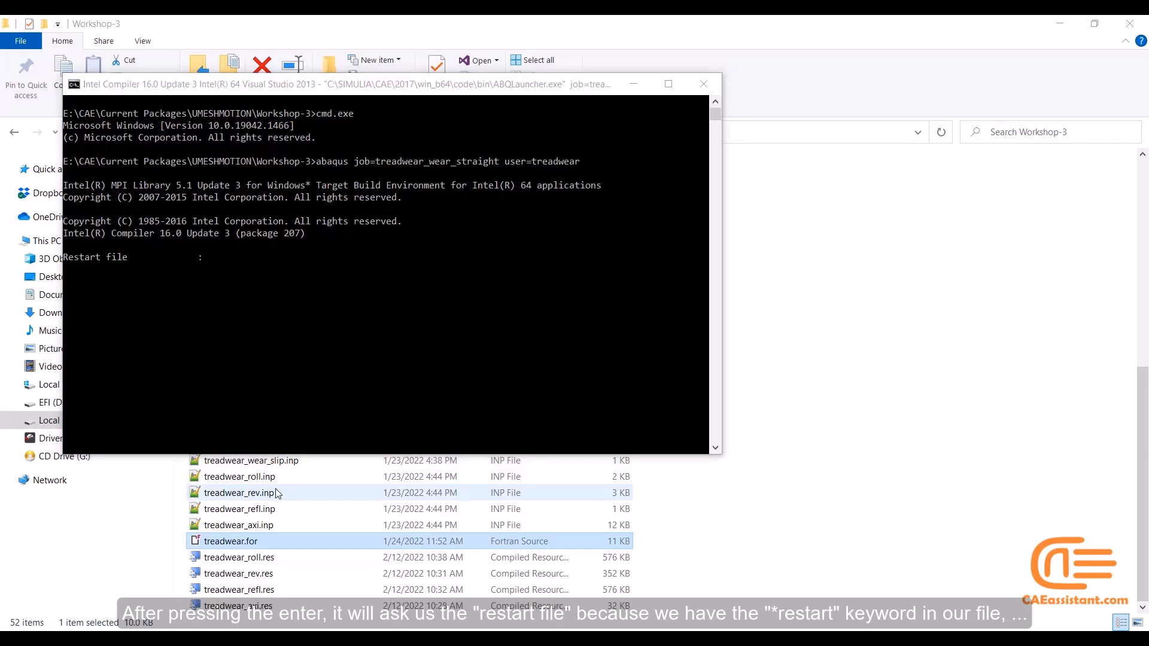
click(273, 478)
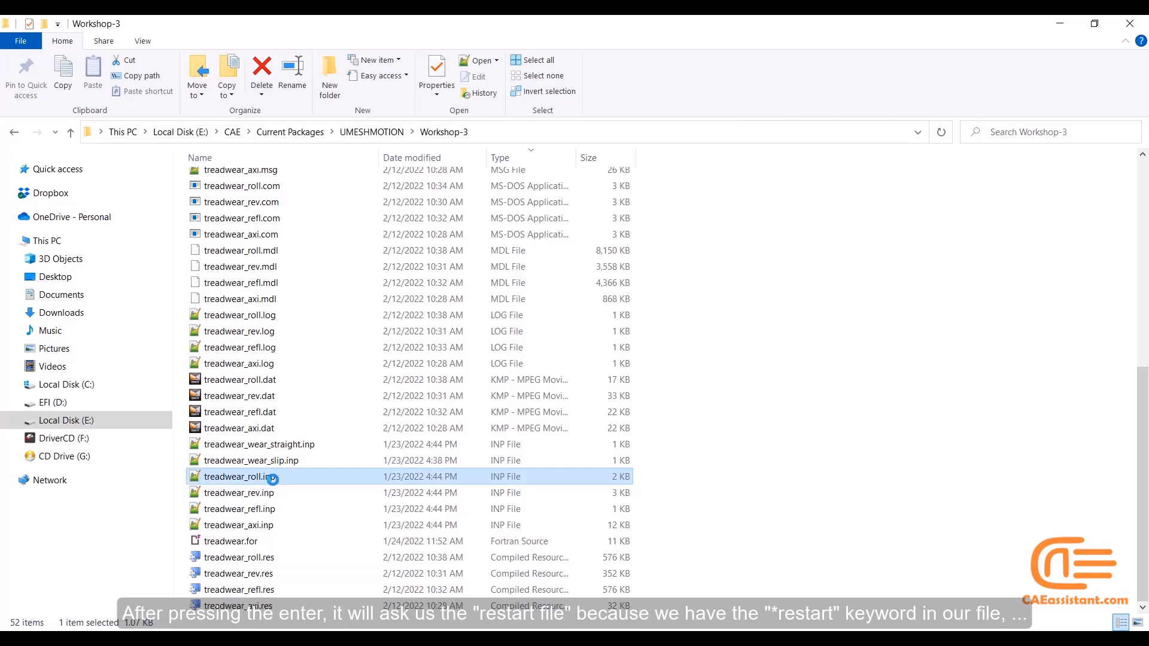
click(272, 478)
key(ctrl+c)
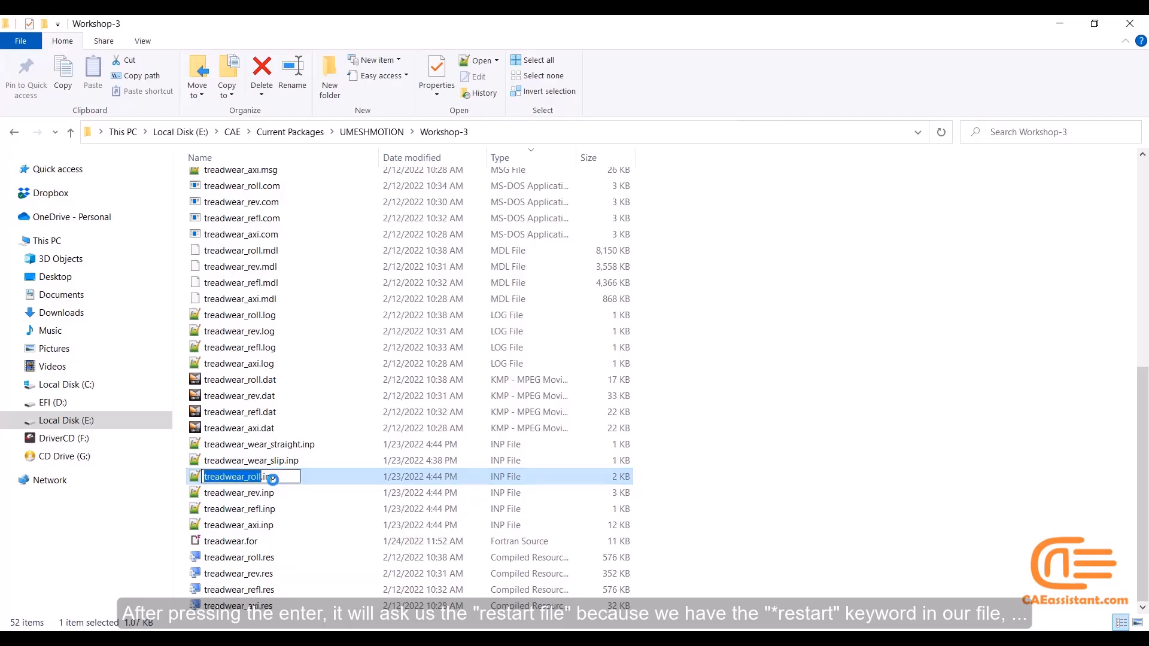
click(783, 493)
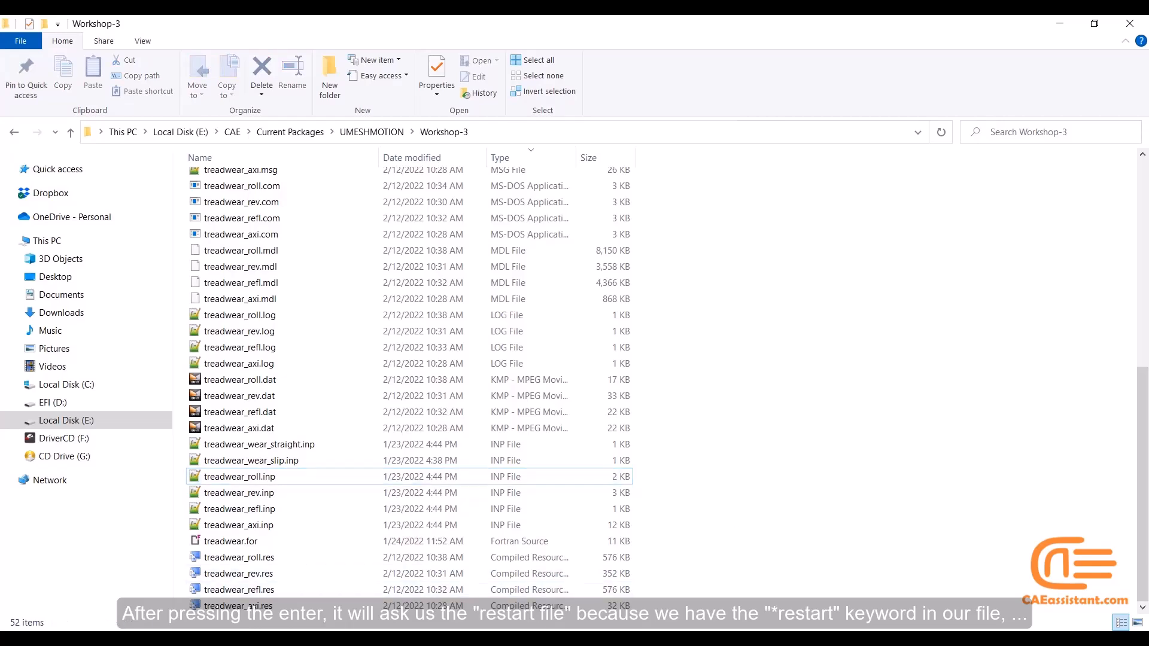
click(467, 637)
key(ctrl+v)
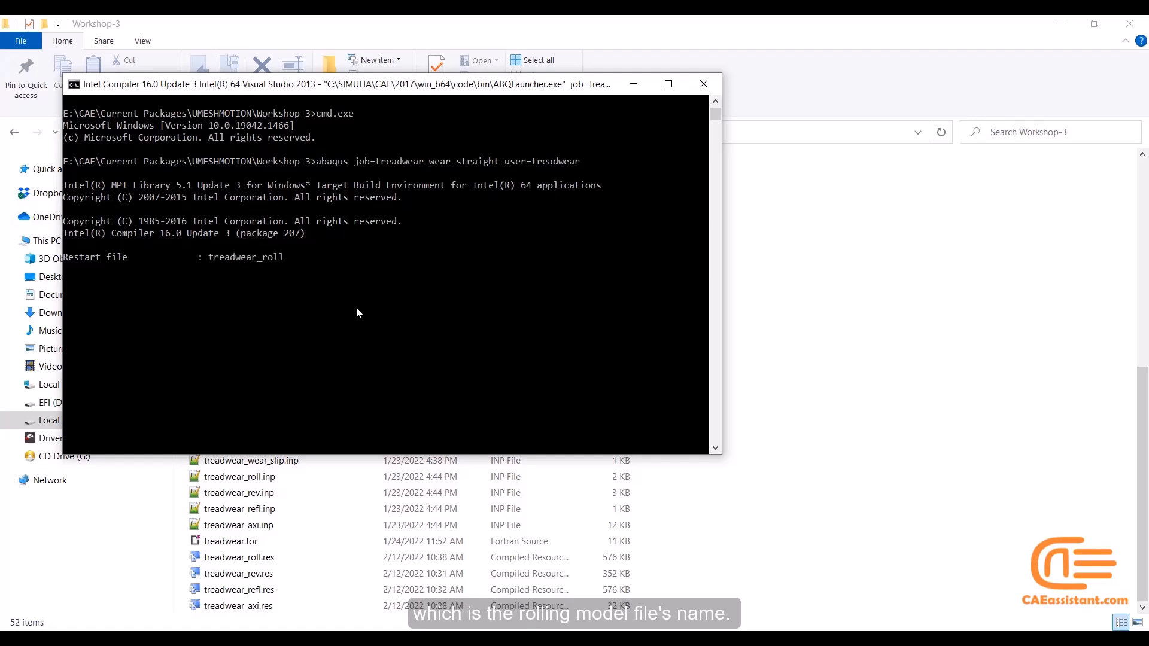
key(Return)
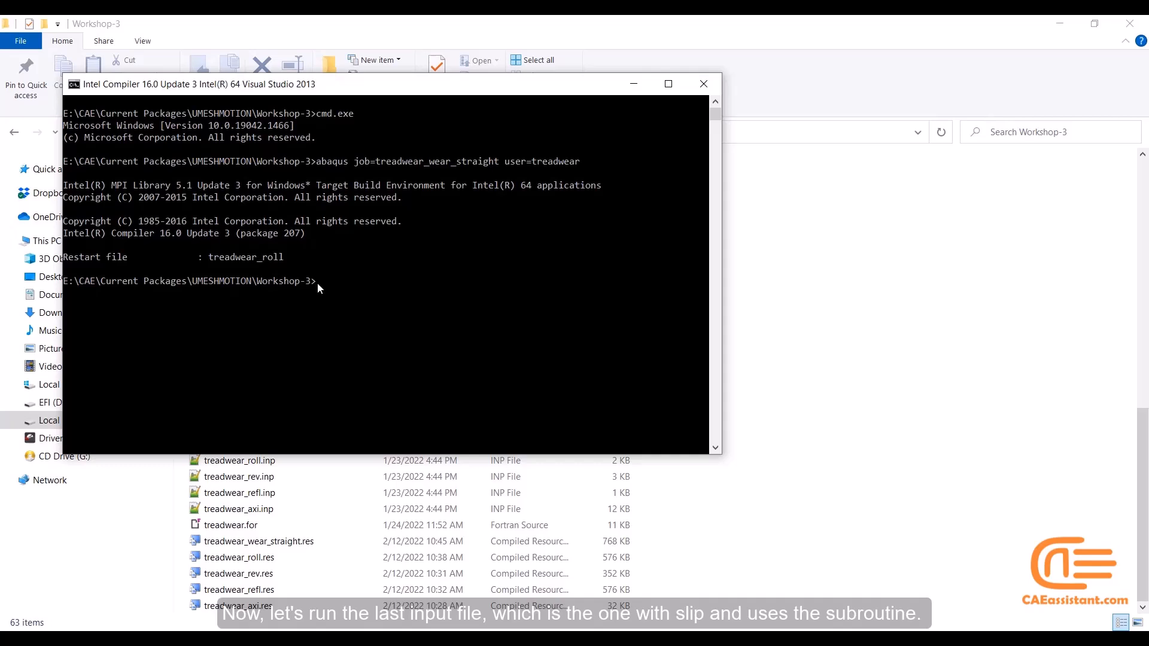
Recall the straight wear command and copy the name treadwear_wear_slip from the slip wear input file
key(Up)
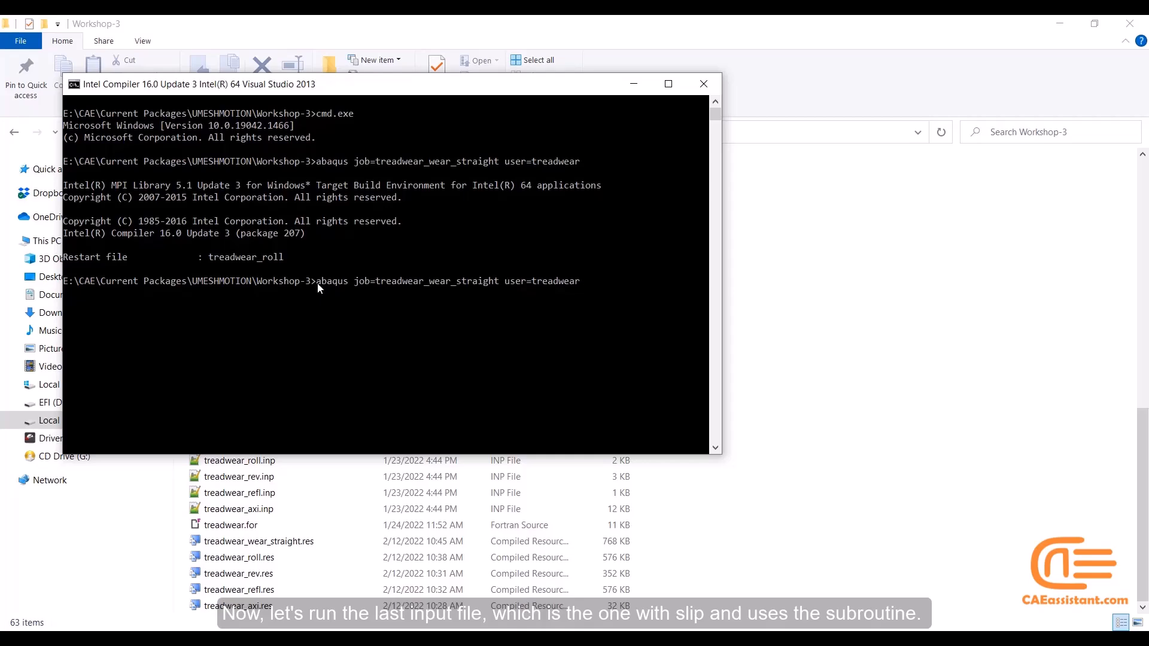
click(319, 510)
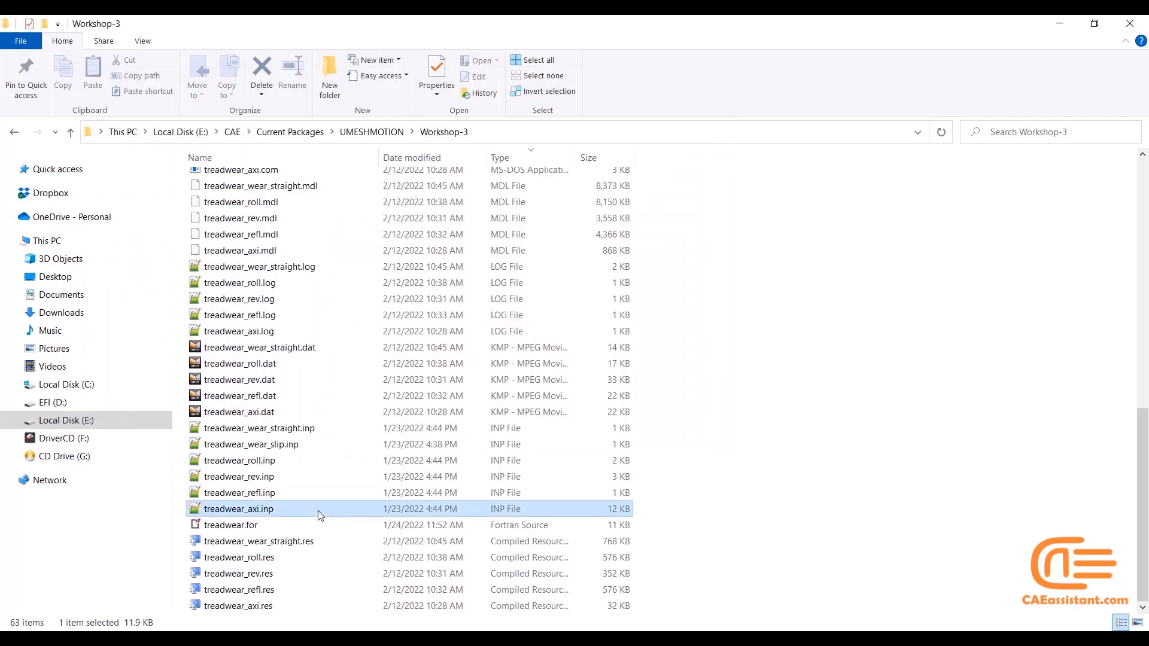
click(280, 443)
key(F2)
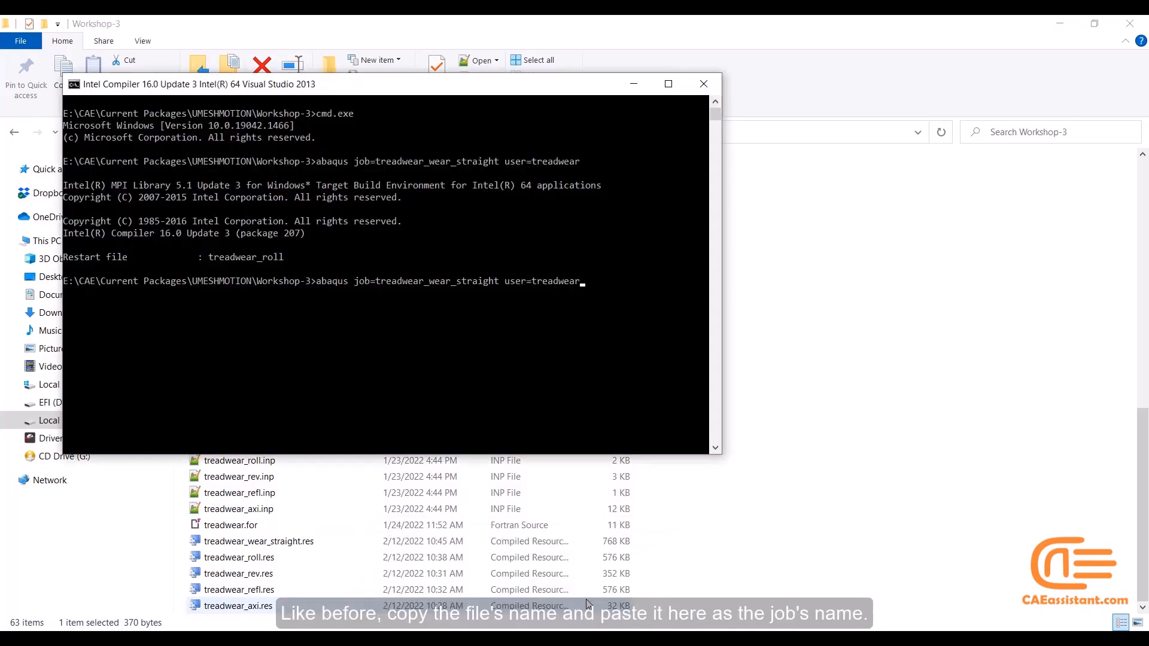
Replace the recalled command's job name with treadwear_wear_slip, keep "user=treadwear", and run the command
key(Delete)
key(Delete)
key(Delete)
key(Delete)
key(ctrl+z)
key(ctrl+z)
key(BackSpace)
key(BackSpace)
key(BackSpace)
key(BackSpace)
key(BackSpace)
key(BackSpace)
key(BackSpace)
key(BackSpace)
key(BackSpace)
key(BackSpace)
key(BackSpace)
key(BackSpace)
key(BackSpace)
key(BackSpace)
key(BackSpace)
key(BackSpace)
key(BackSpace)
key(BackSpace)
key(BackSpace)
key(BackSpace)
key(BackSpace)
key(BackSpace)
key(BackSpace)
key(BackSpace)
text(treadwear_wear_slip)
text(us)
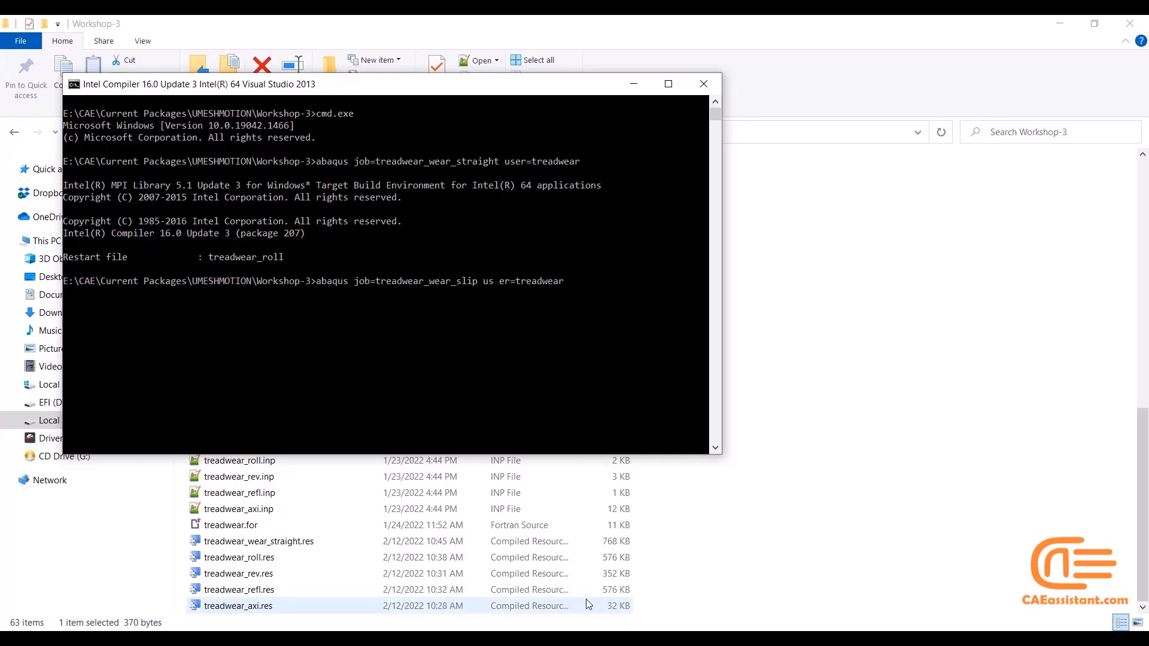
key(Delete)
key(Return)
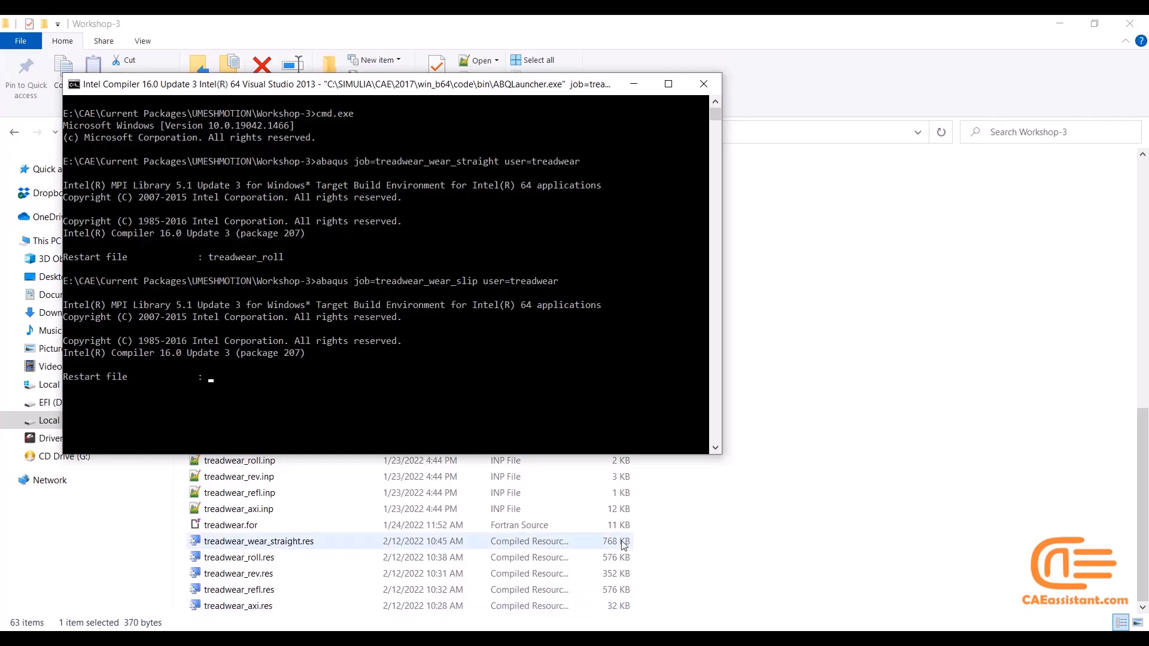
Supply treadwear_roll as the slip job's restart file, copying it from the earlier restart entry, and submit it
drag(209, 257, 284, 259)
right_click(284, 261)
click(216, 378)
right_click(214, 379)
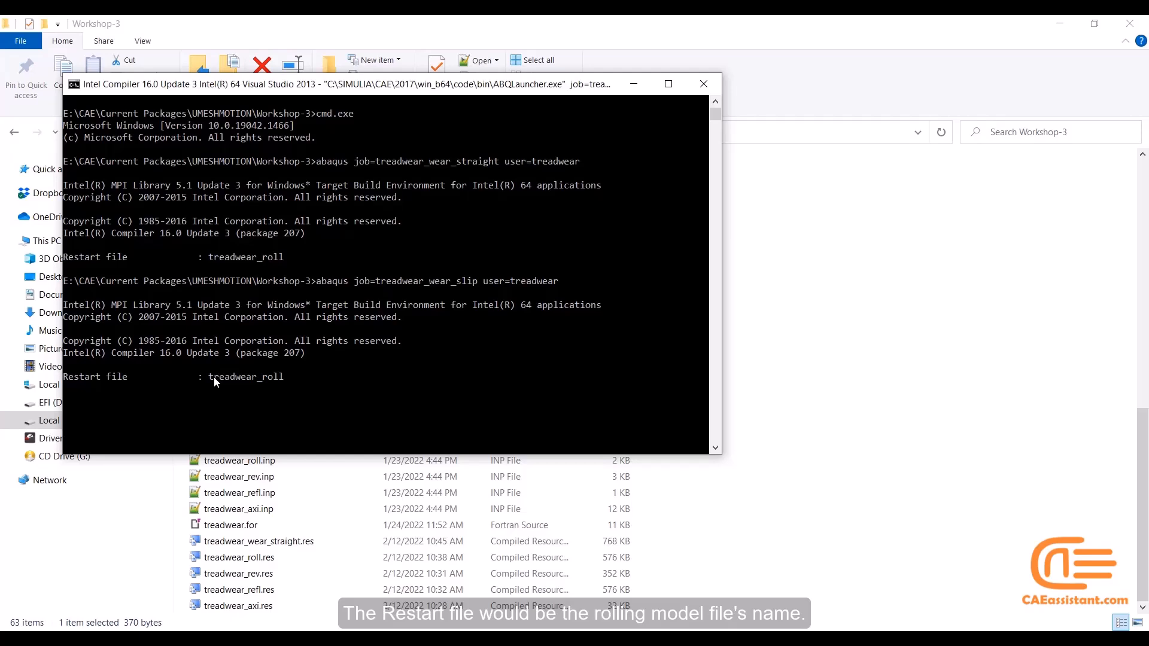
key(Return)
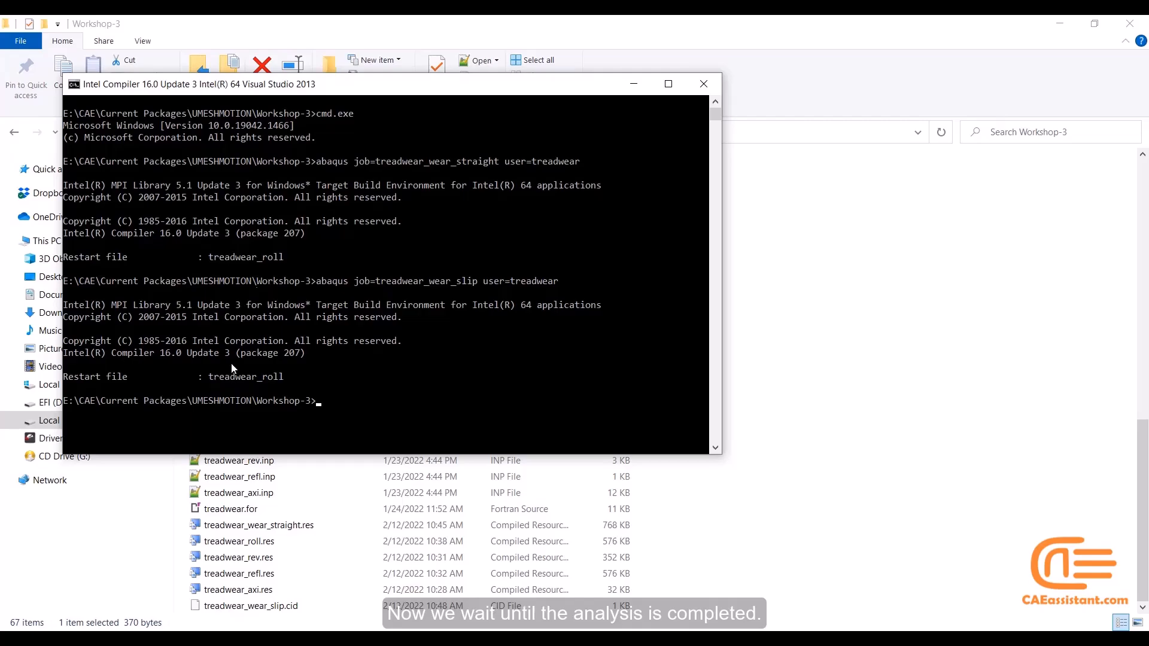
drag(301, 89, 736, 128)
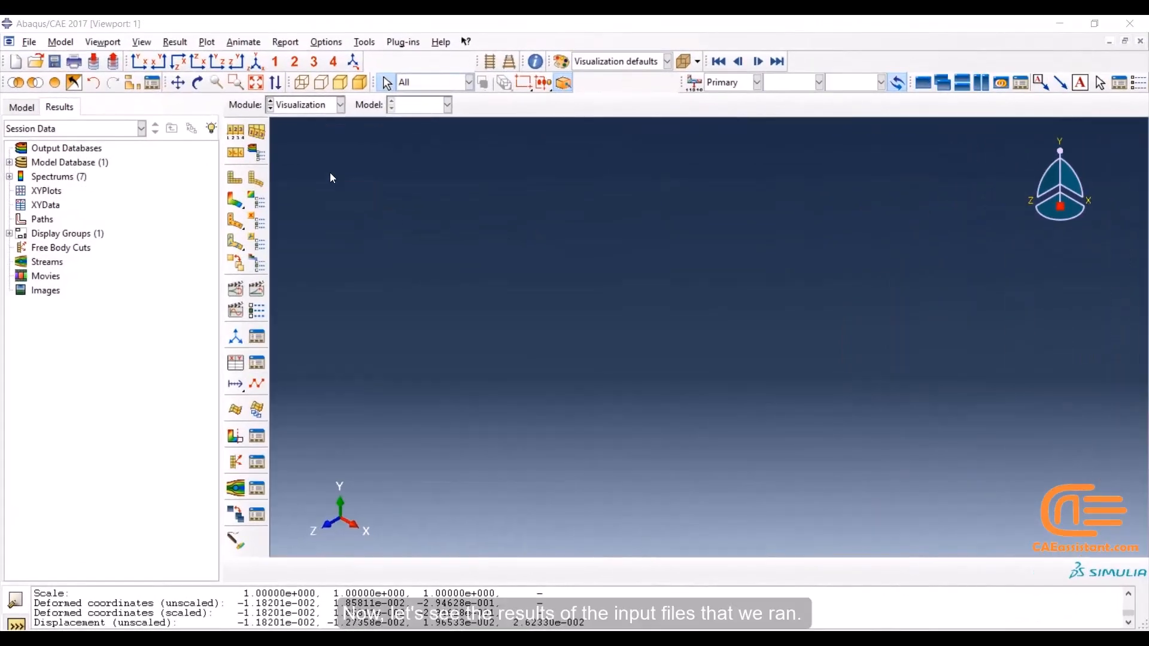
Switch to Abaqus/CAE and open the axisymmetric model's output database treadwear_axi.odb from the Workshop-3 folder
click(331, 173)
click(35, 61)
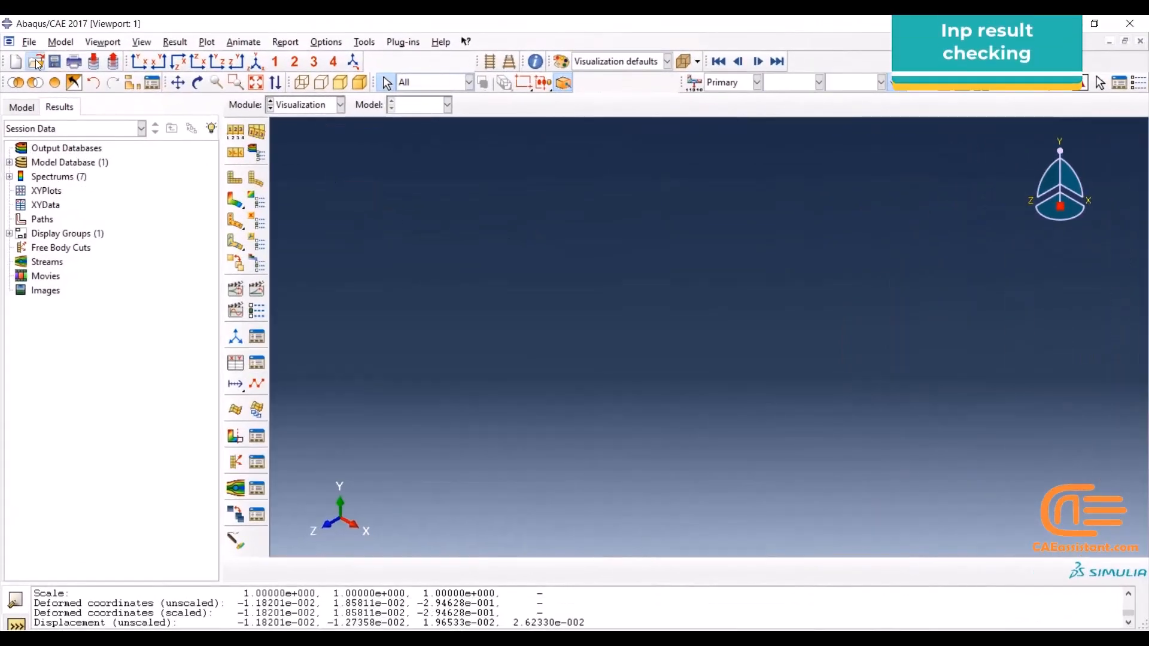
click(645, 195)
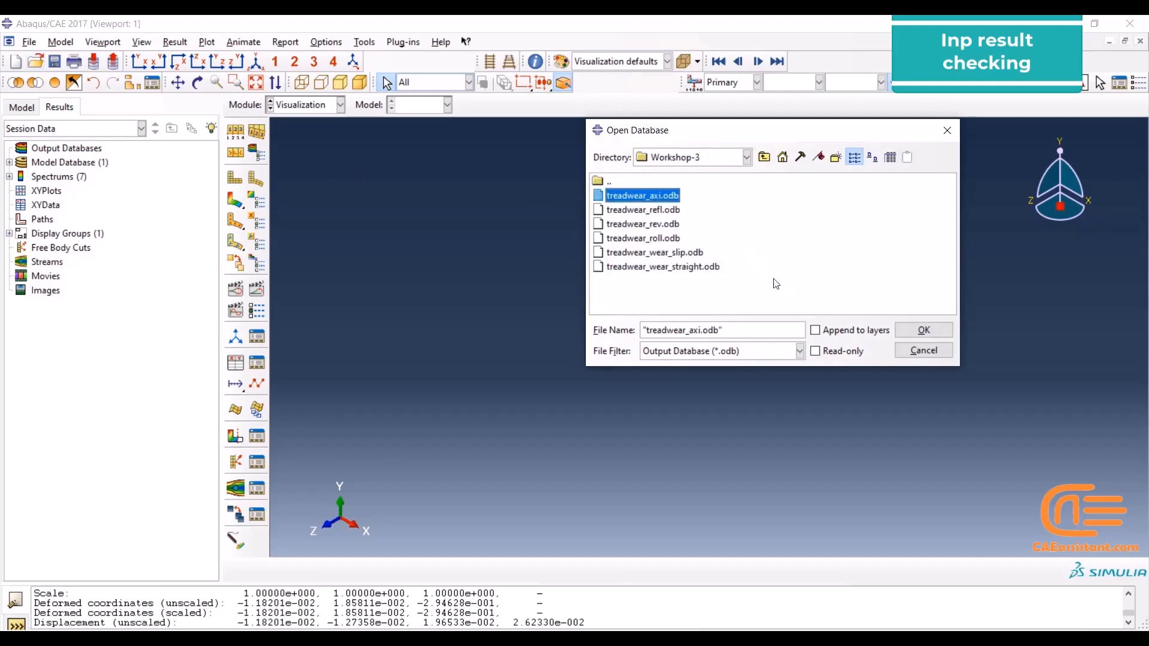
click(910, 332)
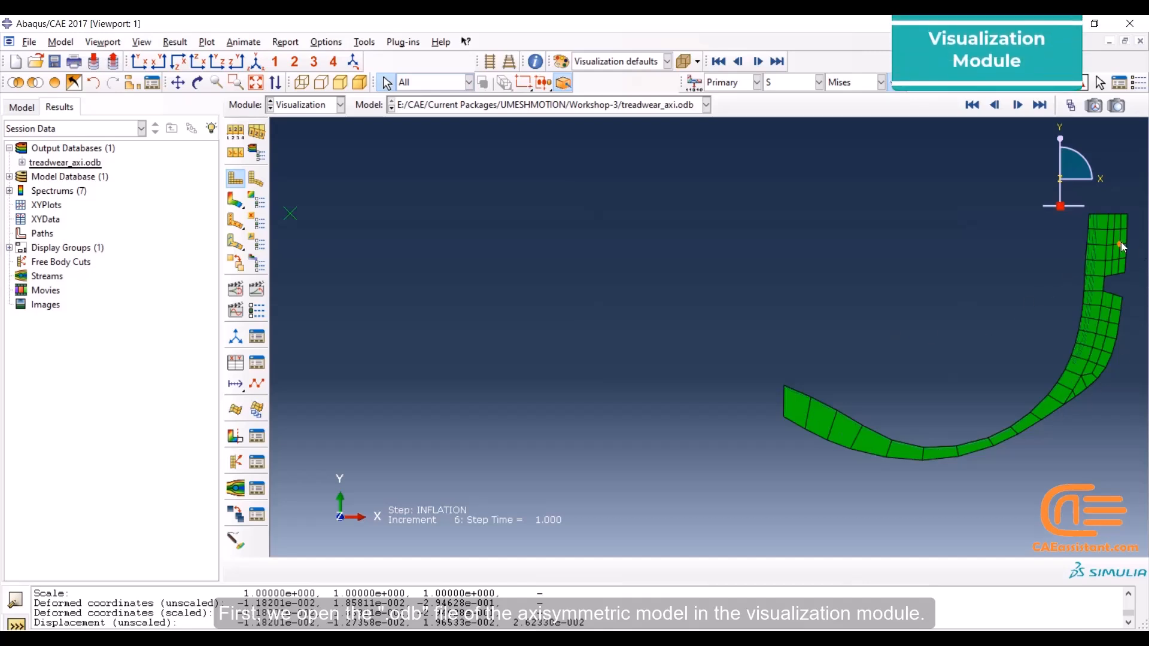
Color-code the tire section by Materials and compare the Color Code dialog's material colors with the mesh
click(623, 62)
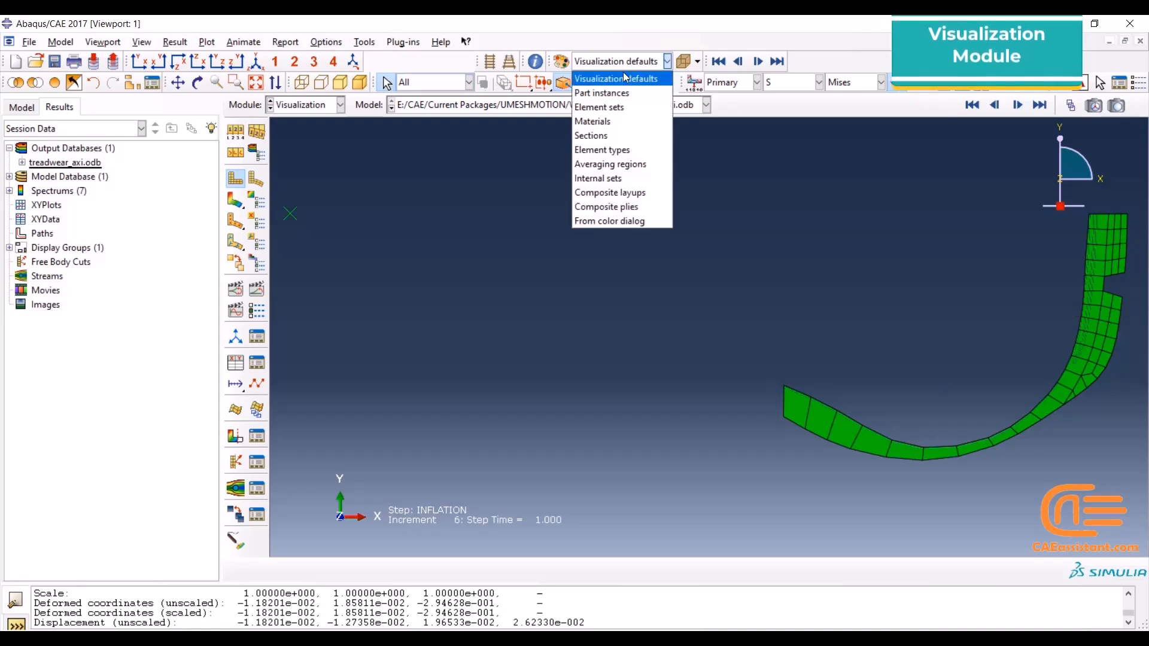
click(624, 120)
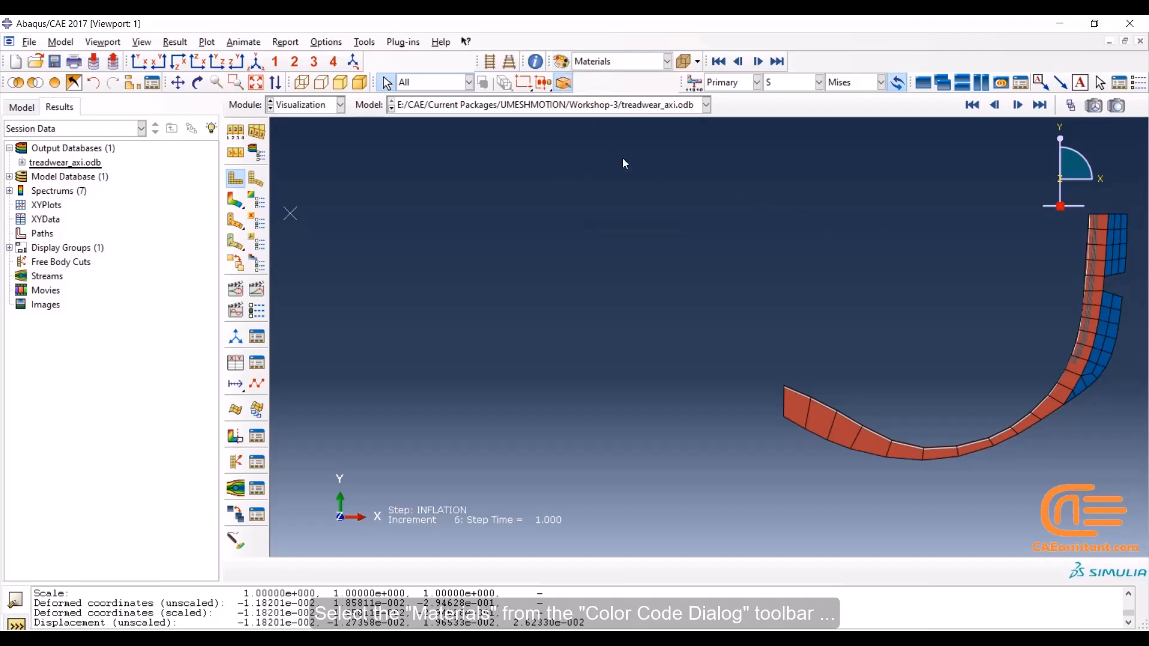
click(563, 66)
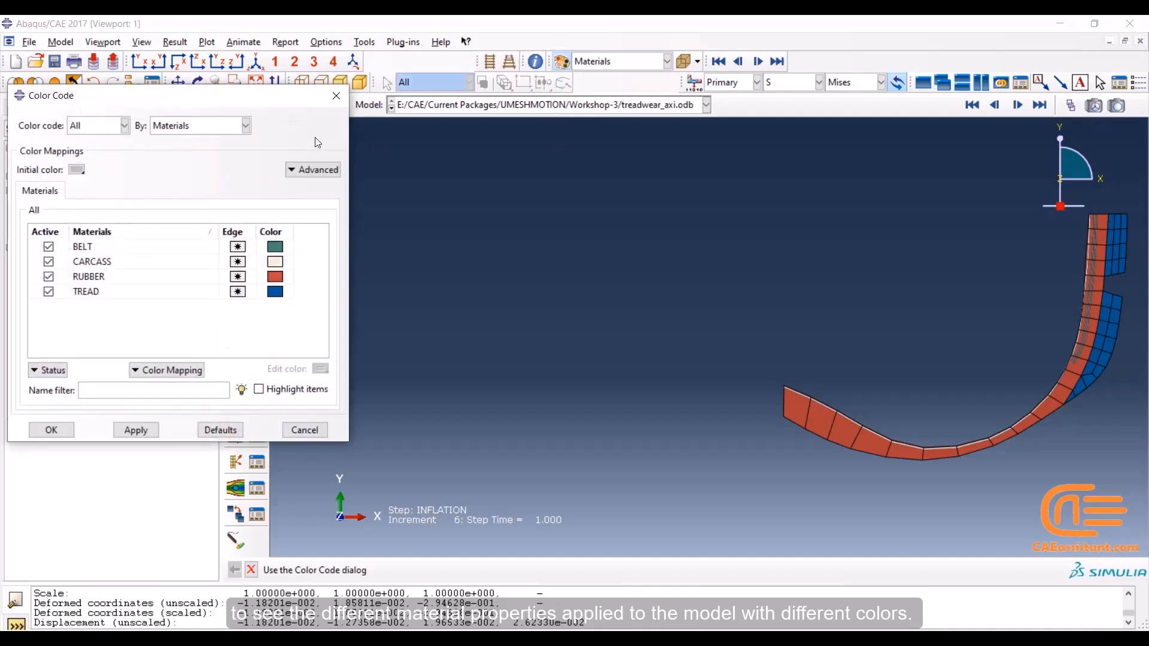
drag(272, 102, 409, 106)
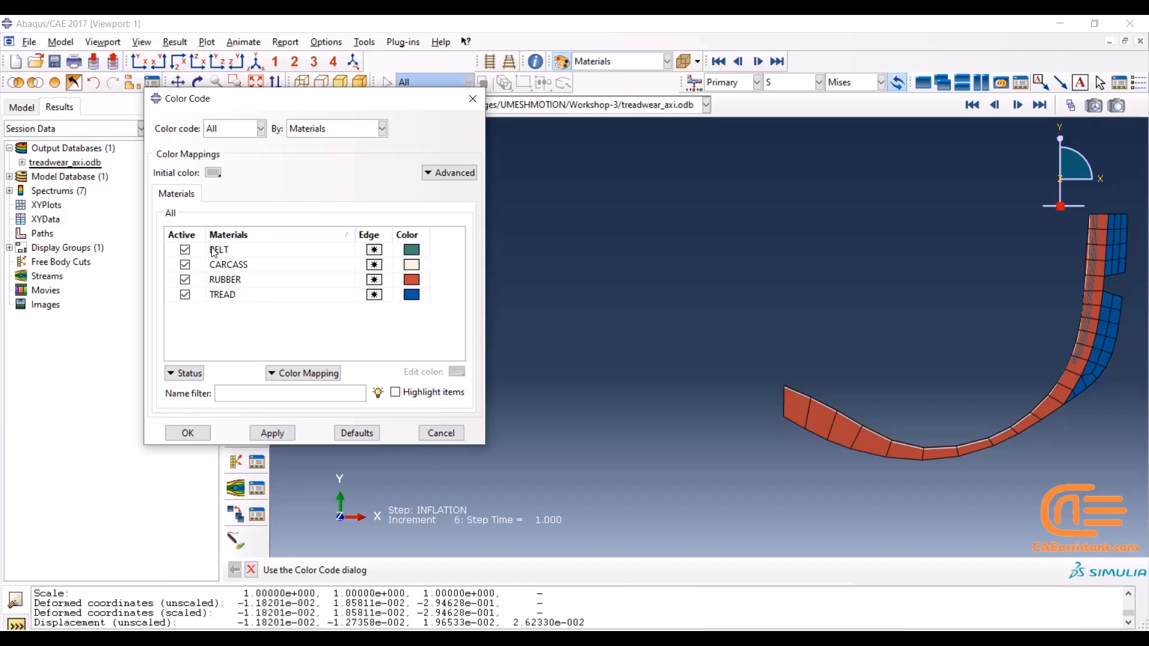
scroll(1103, 296, up, 3)
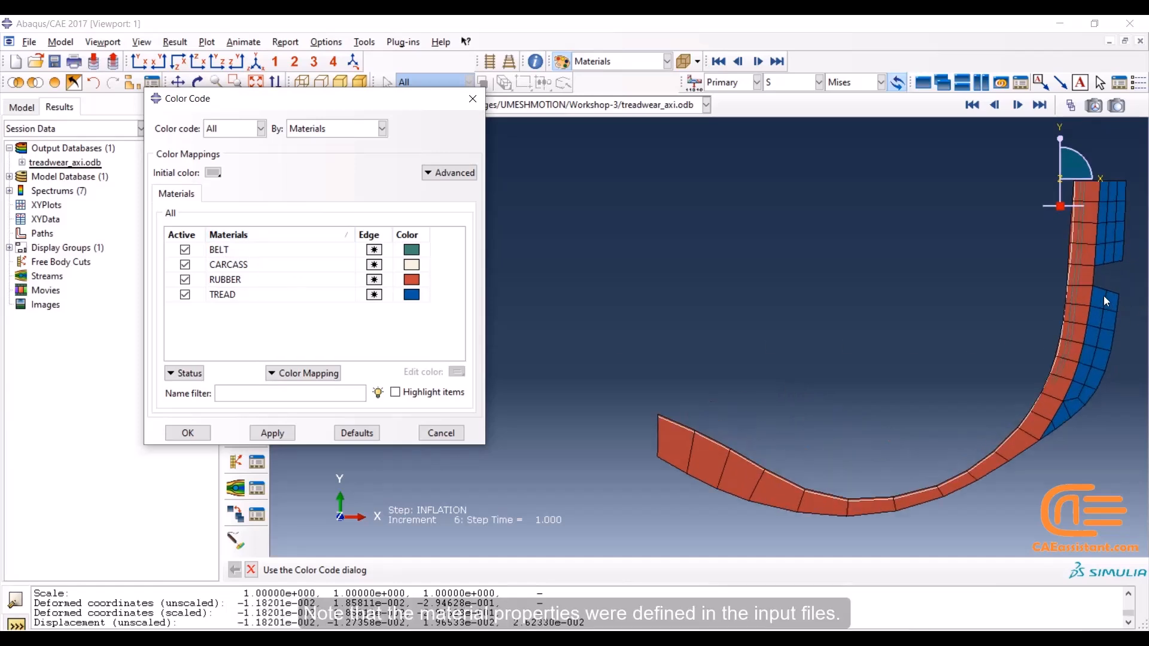
scroll(1102, 295, up, 4)
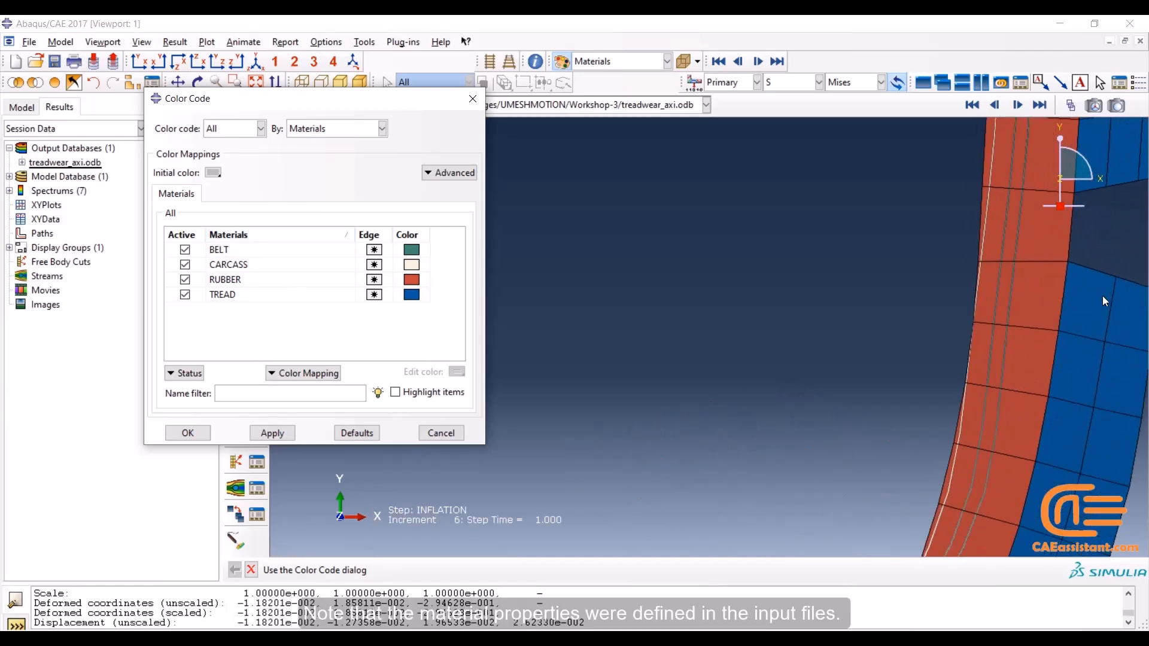
click(473, 98)
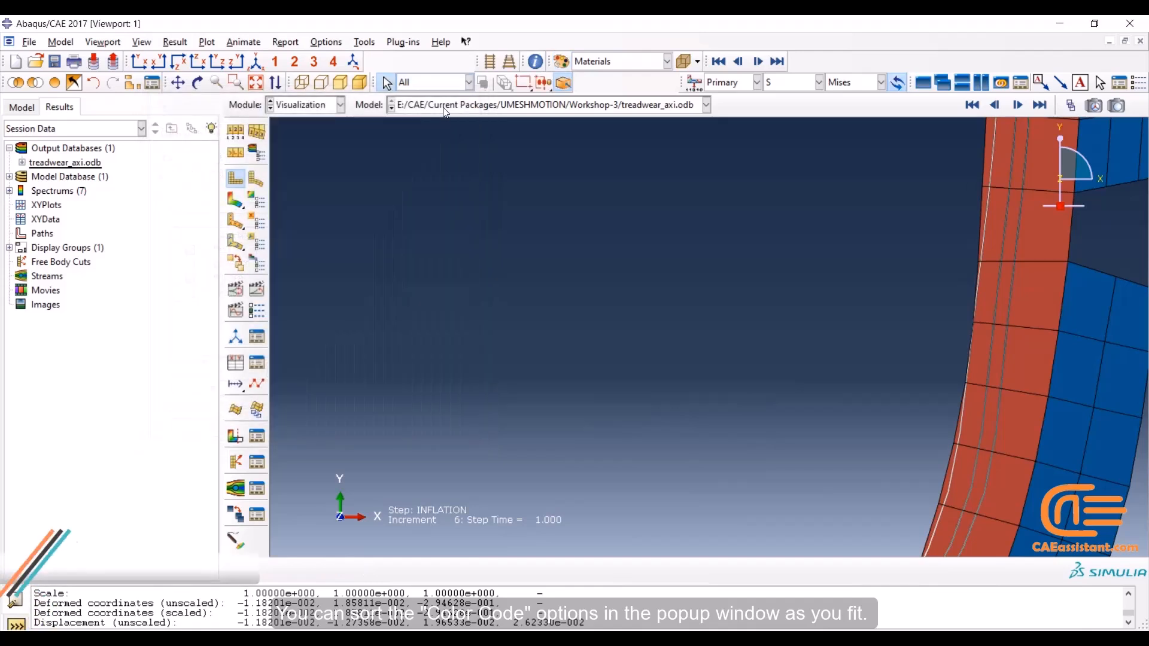
Turn on node labels for the axisymmetric tire section in the common plot options
click(259, 84)
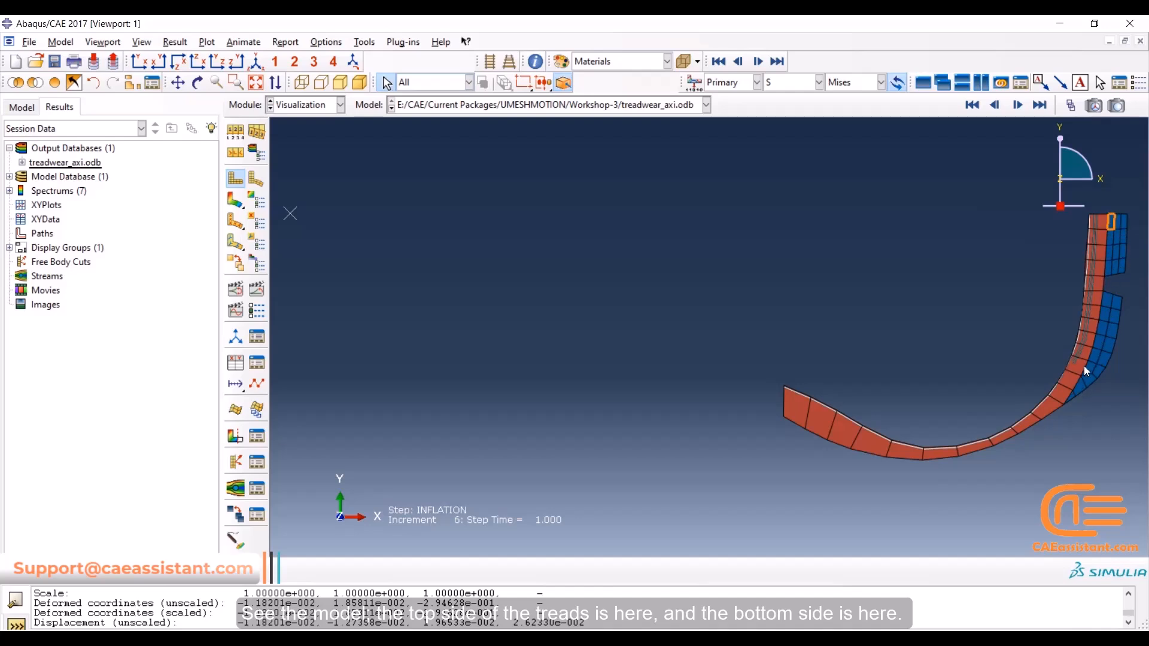
scroll(1114, 238, up, 2)
scroll(1113, 235, up, 1)
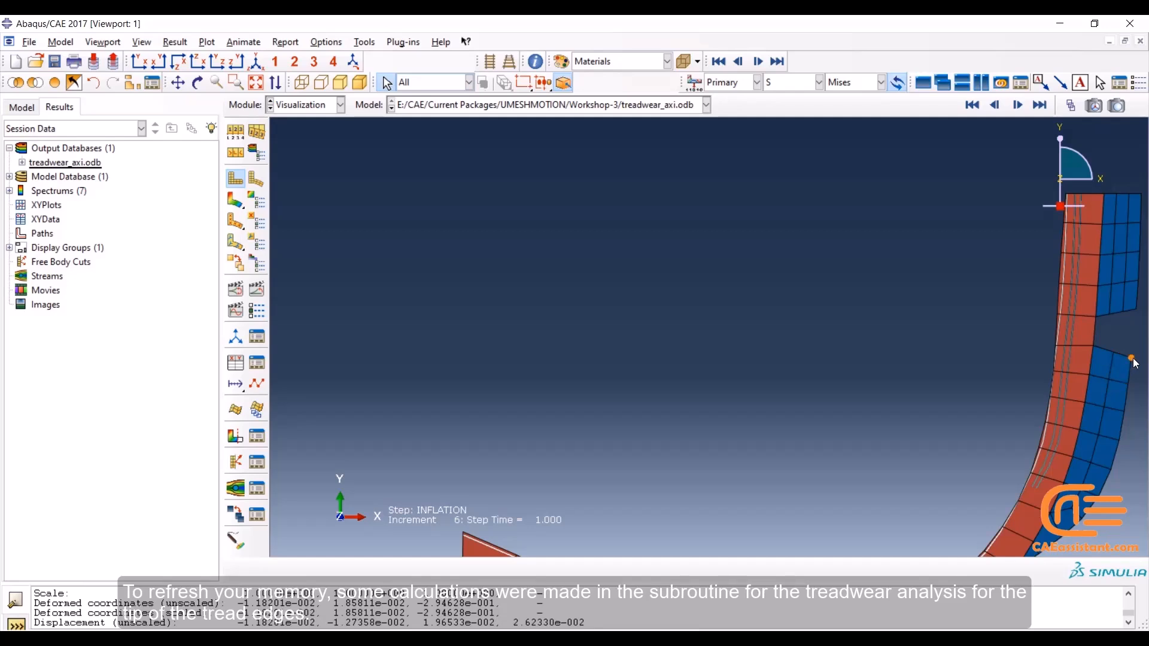
click(241, 137)
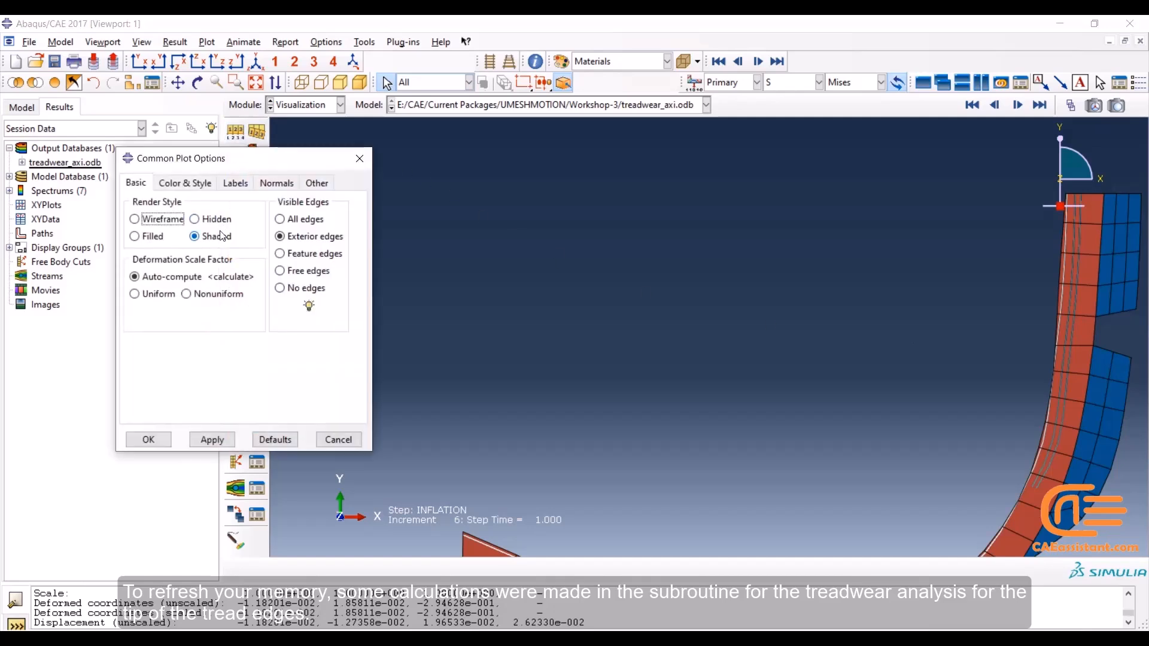
click(236, 183)
click(167, 274)
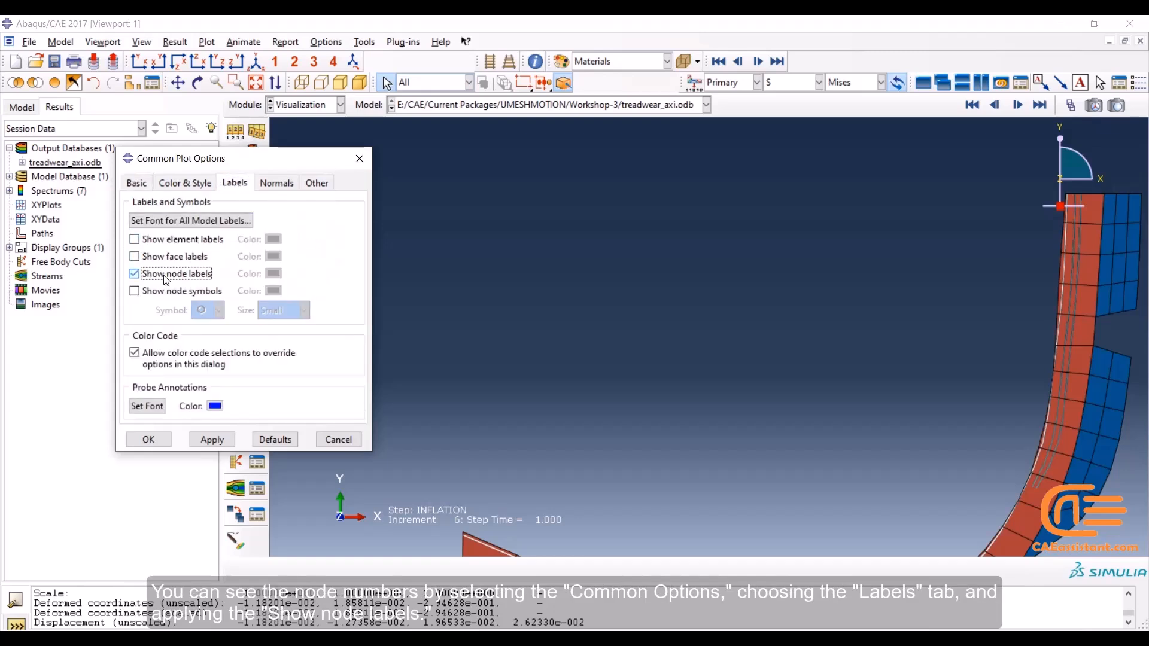
click(226, 441)
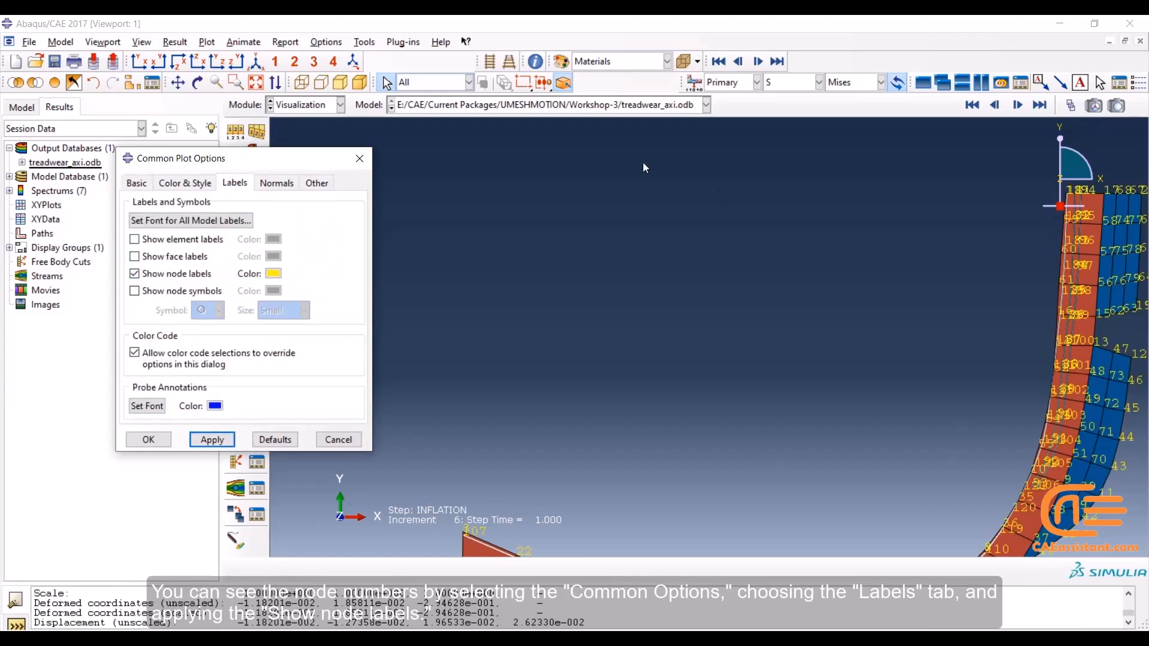
Examine the node numbers along the upper and lower sides of the tread, then close the common plot options
click(177, 82)
drag(1057, 315, 797, 240)
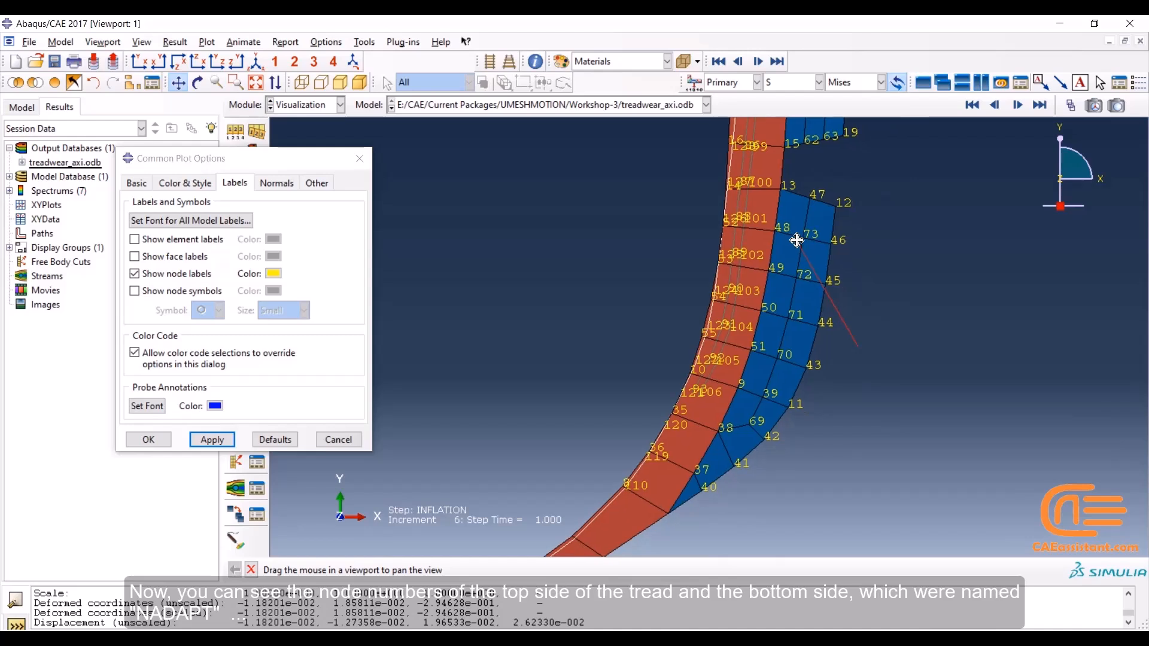
drag(797, 239, 792, 287)
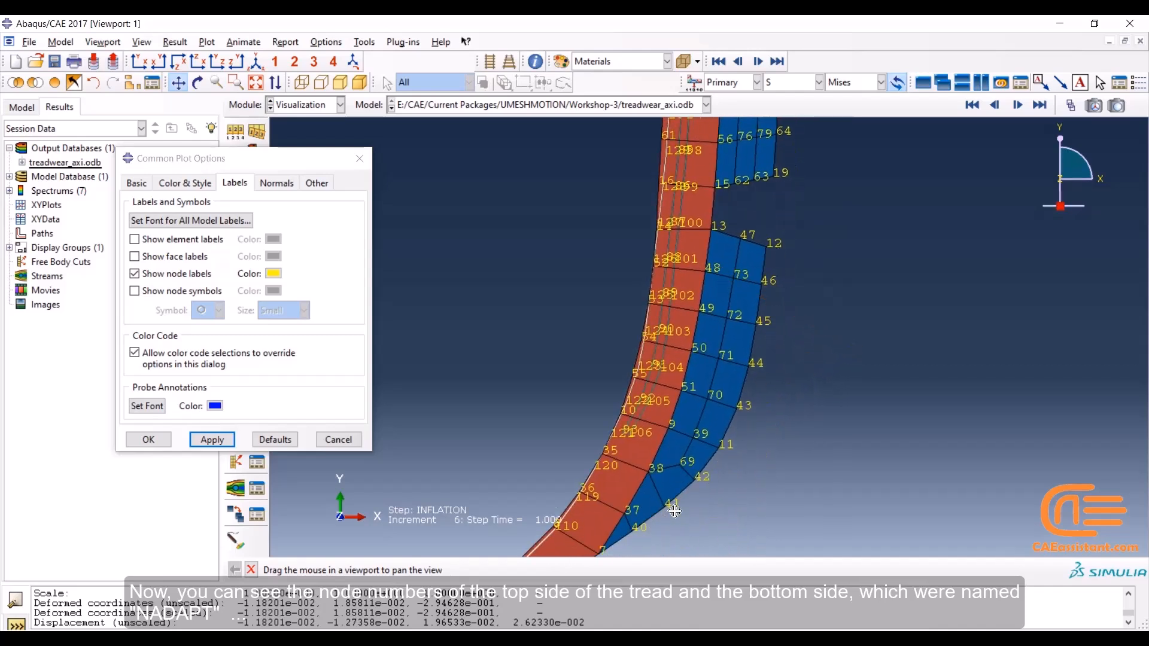
drag(748, 333, 692, 493)
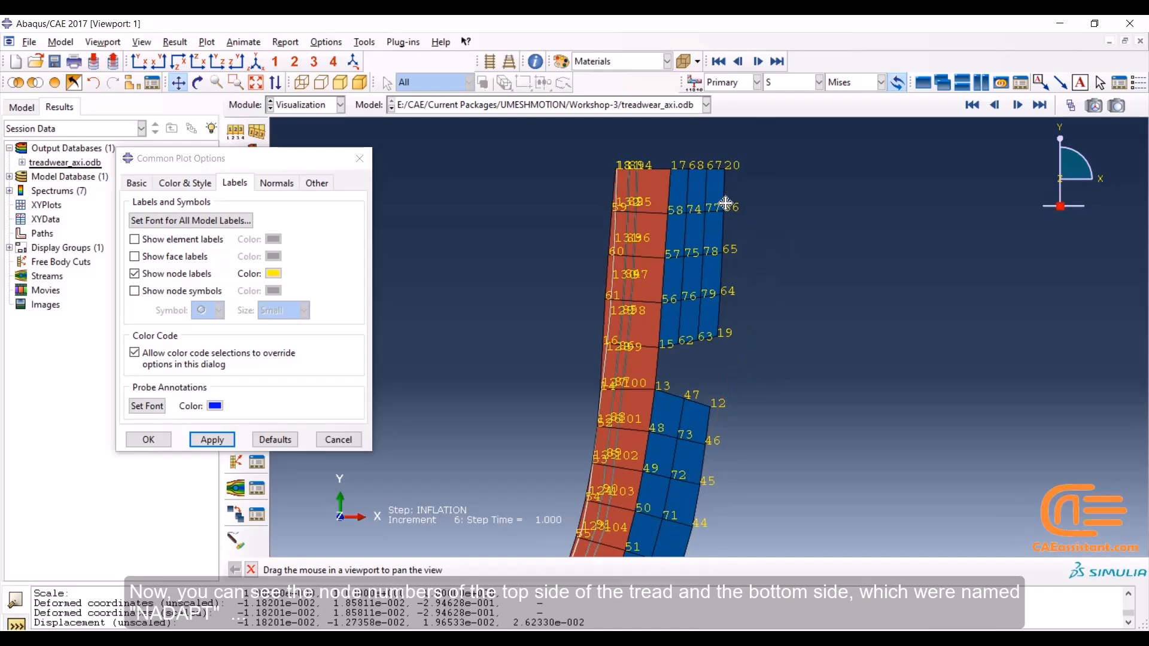
drag(686, 180, 697, 155)
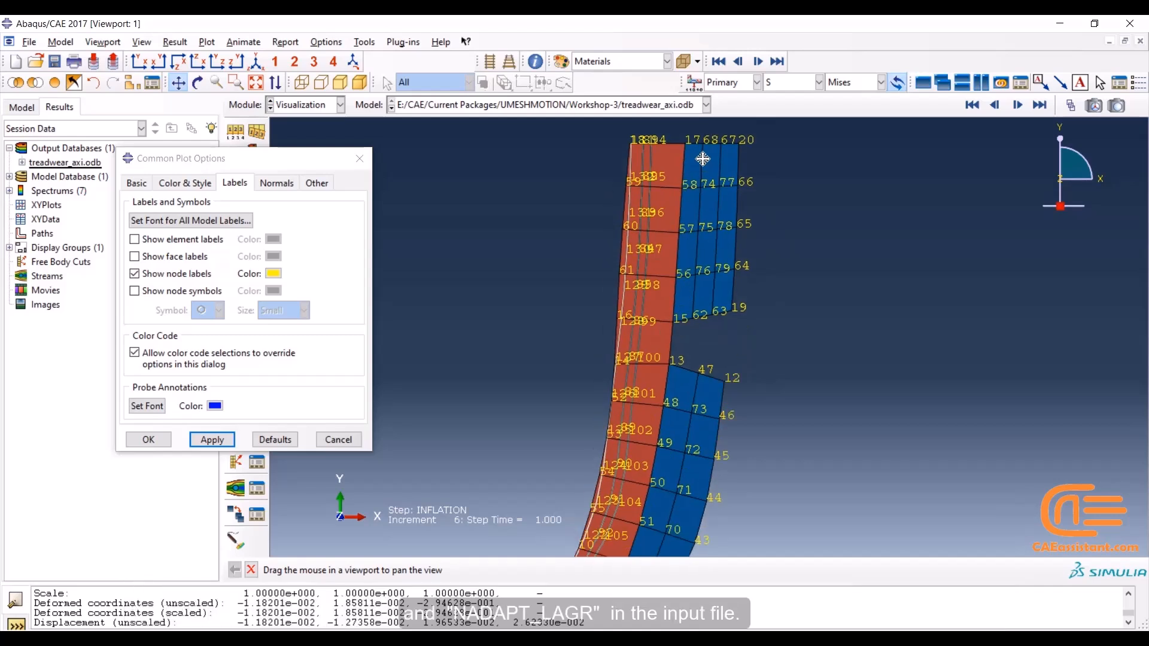
drag(714, 266, 721, 253)
drag(691, 344, 709, 249)
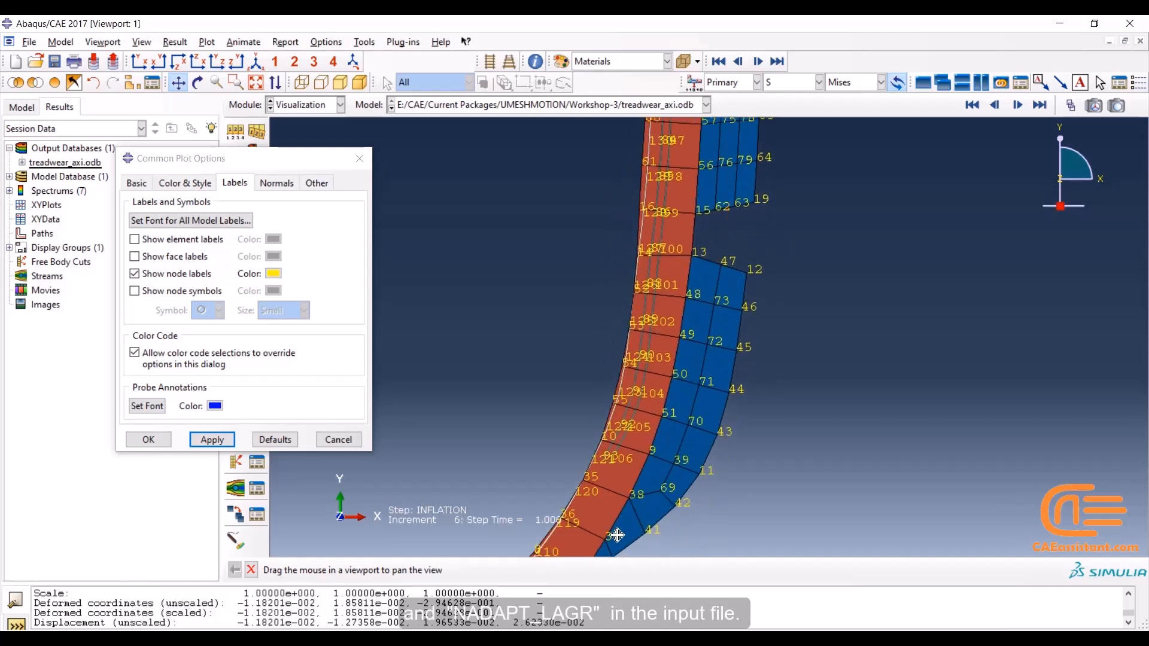
click(149, 439)
Highlight the node sets PART-1-1.NADAPT and PART-1-1.NADAPT_LAGR one after the other in the viewport using Create Display Group
click(133, 83)
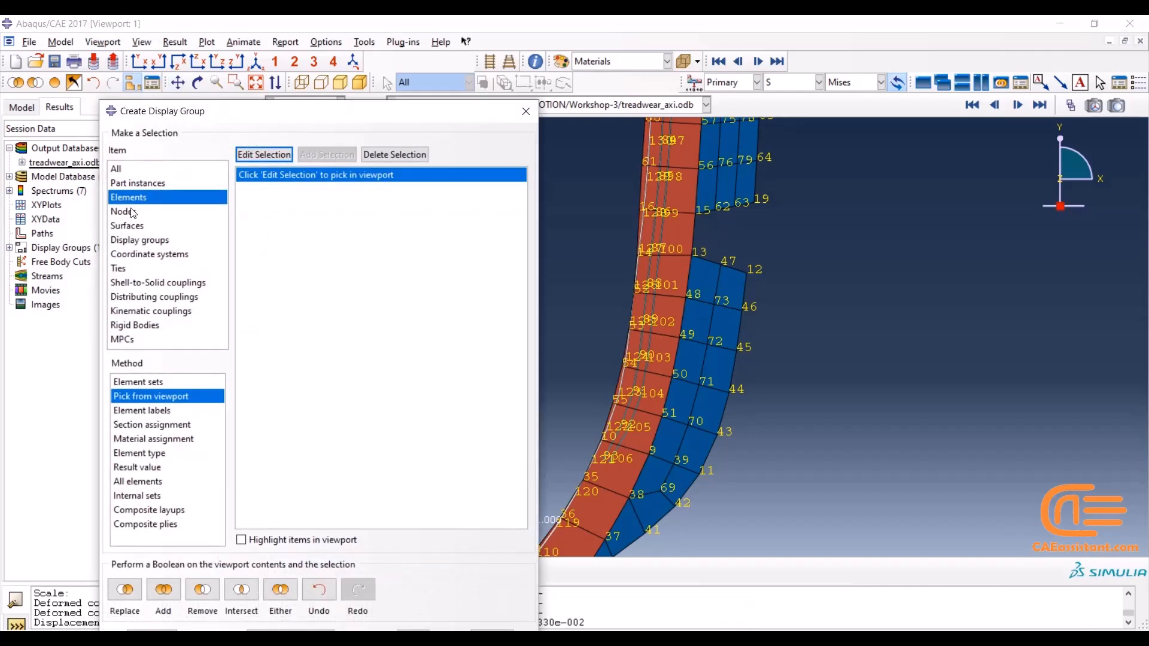
click(131, 212)
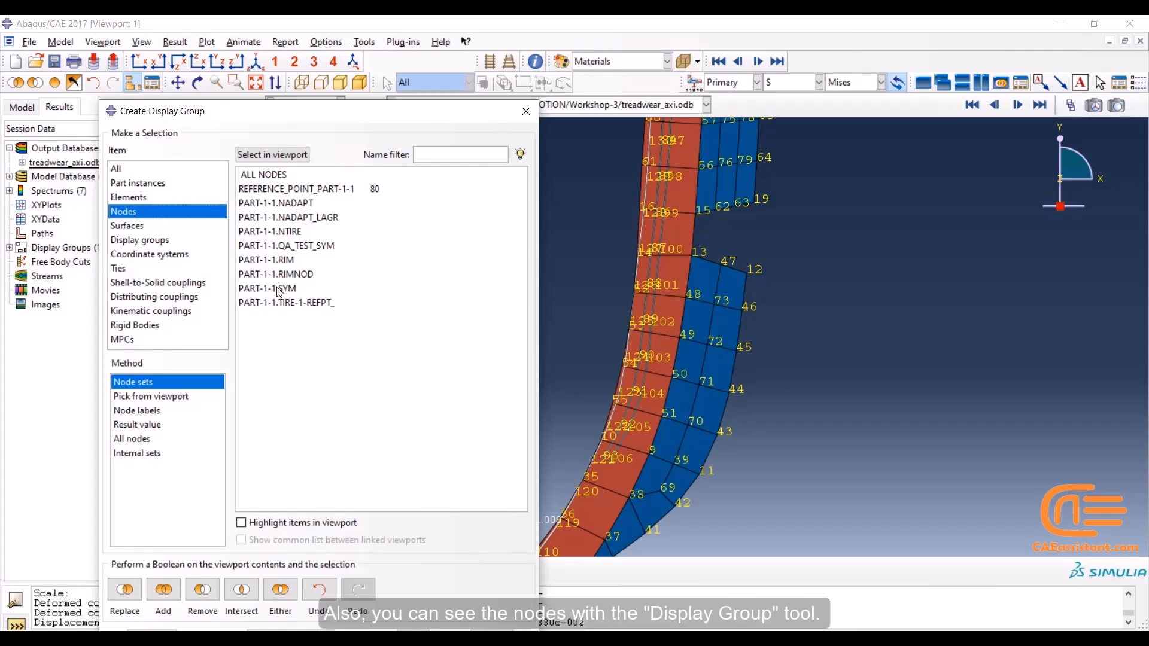
click(277, 203)
click(241, 523)
scroll(633, 353, down, 3)
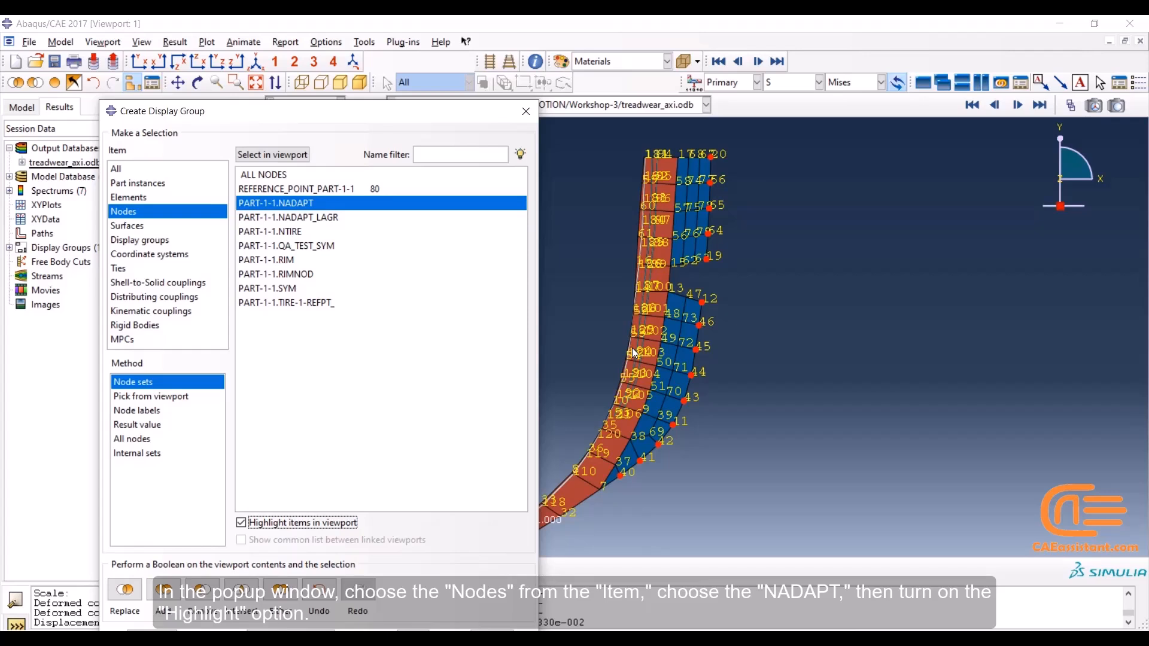
click(311, 218)
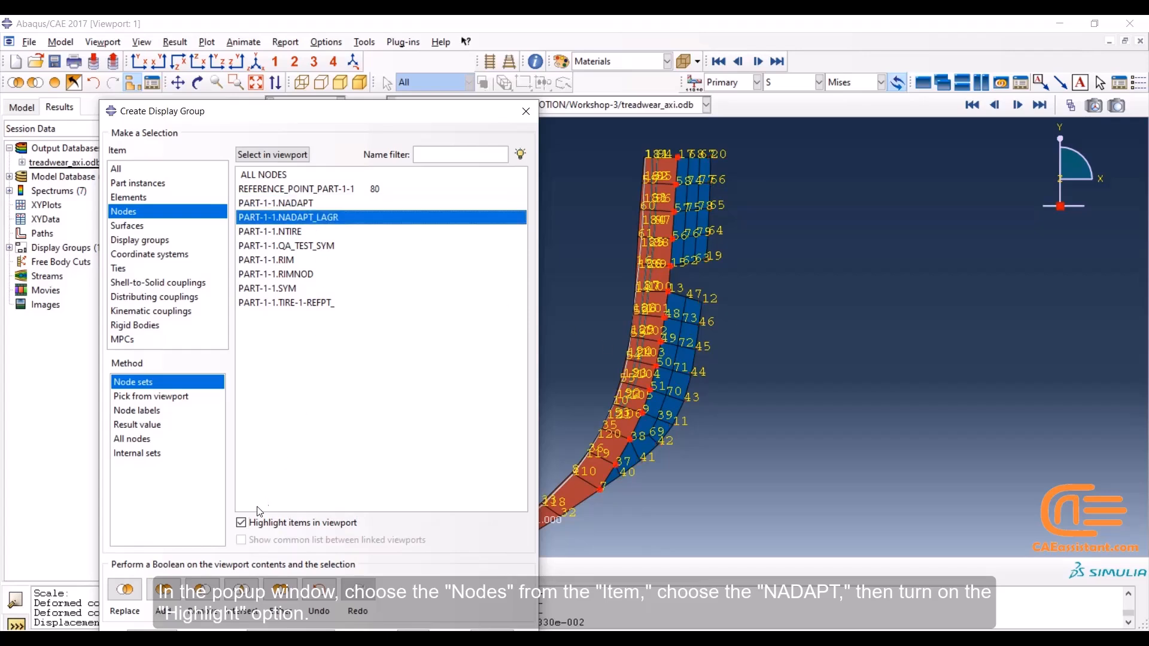
click(525, 111)
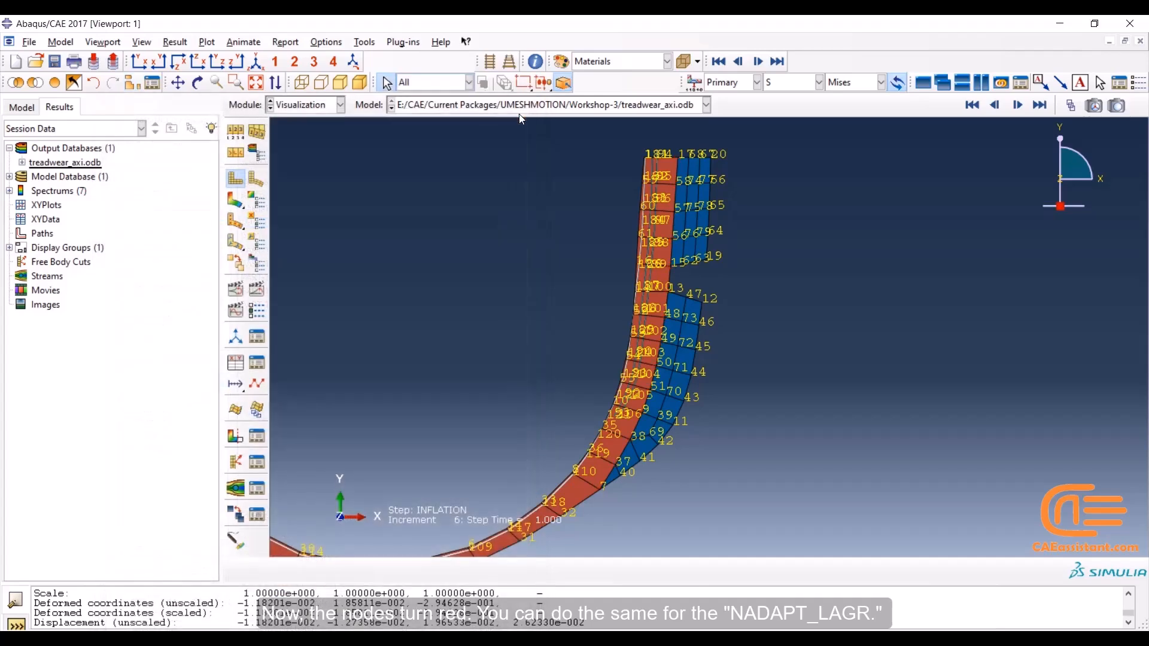
Plot the Mises stress contours on the deformed tire section and look through the available field output variables
click(242, 208)
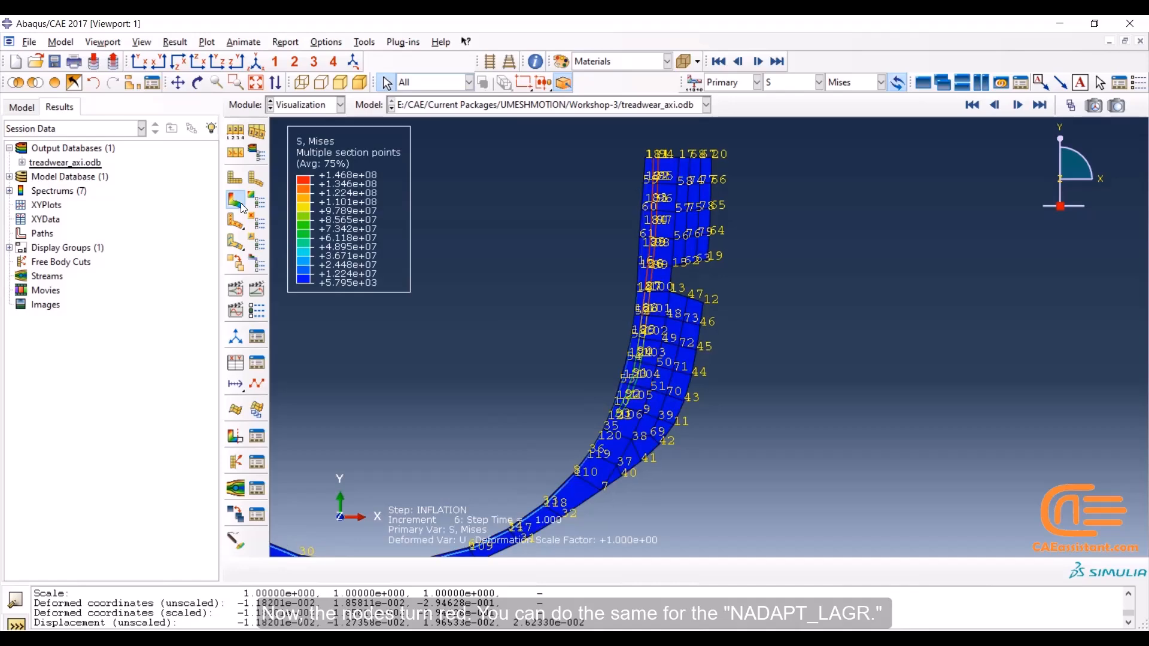
scroll(505, 221, down, 2)
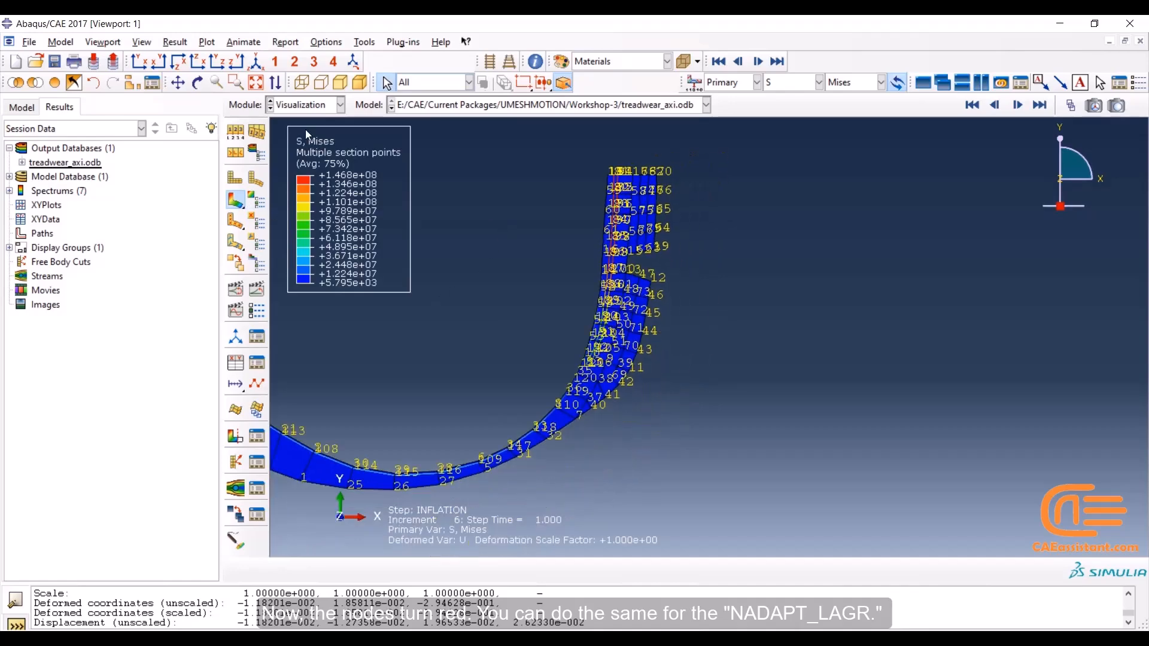
click(256, 86)
scroll(1105, 249, up, 1)
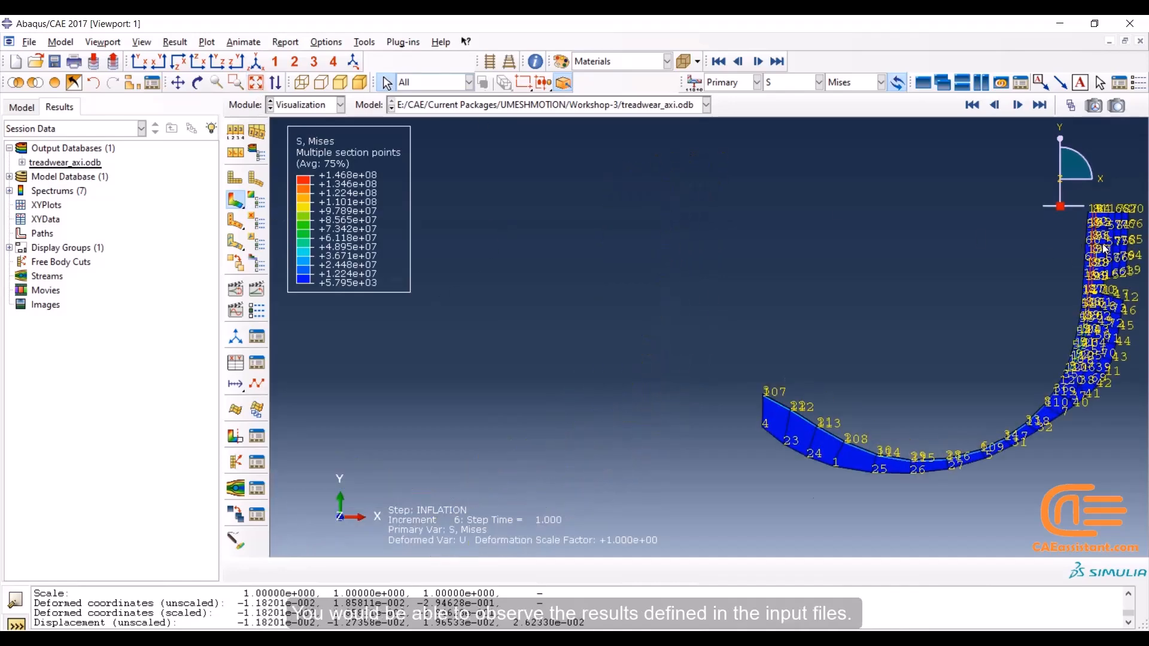
scroll(1105, 250, up, 1)
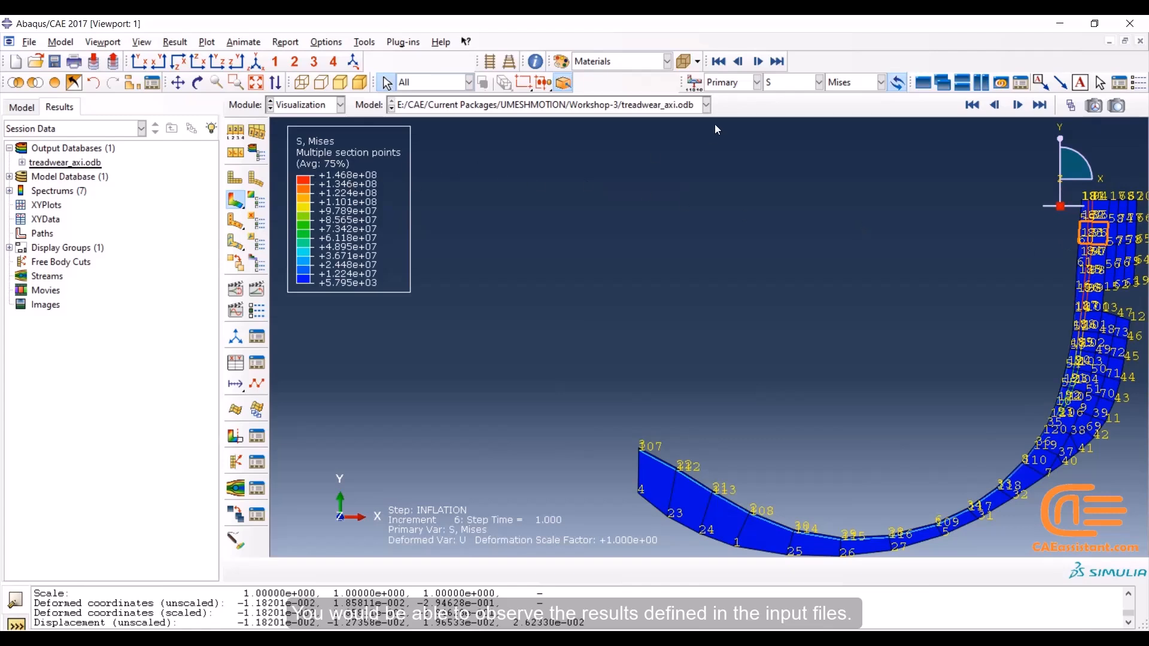
click(819, 83)
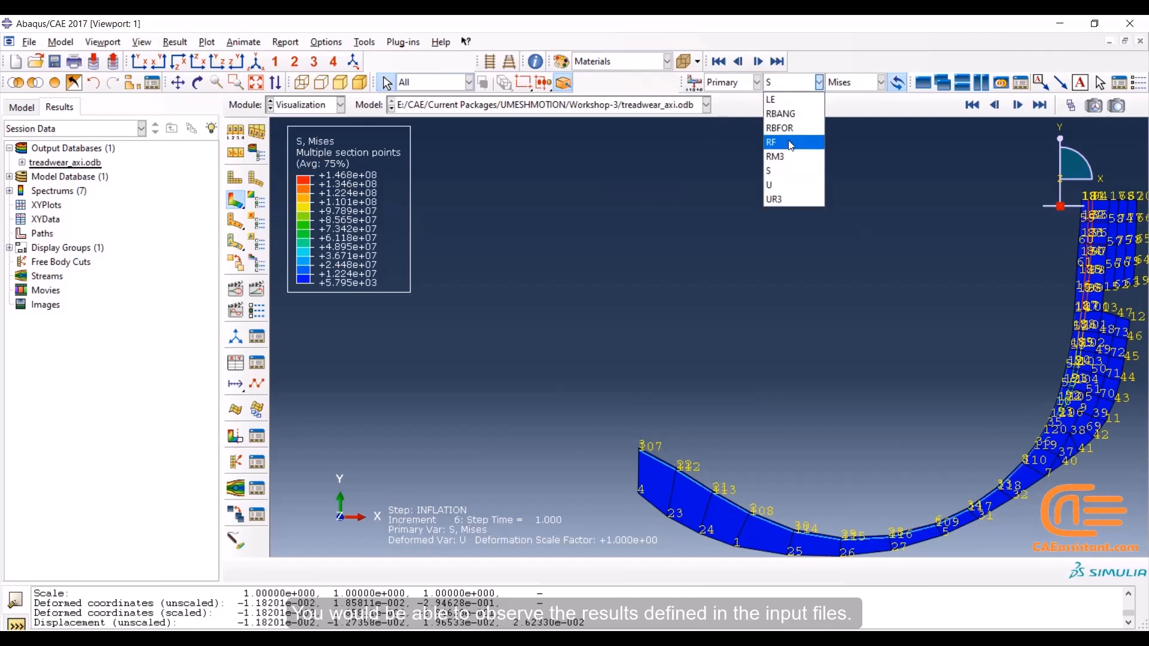
click(869, 148)
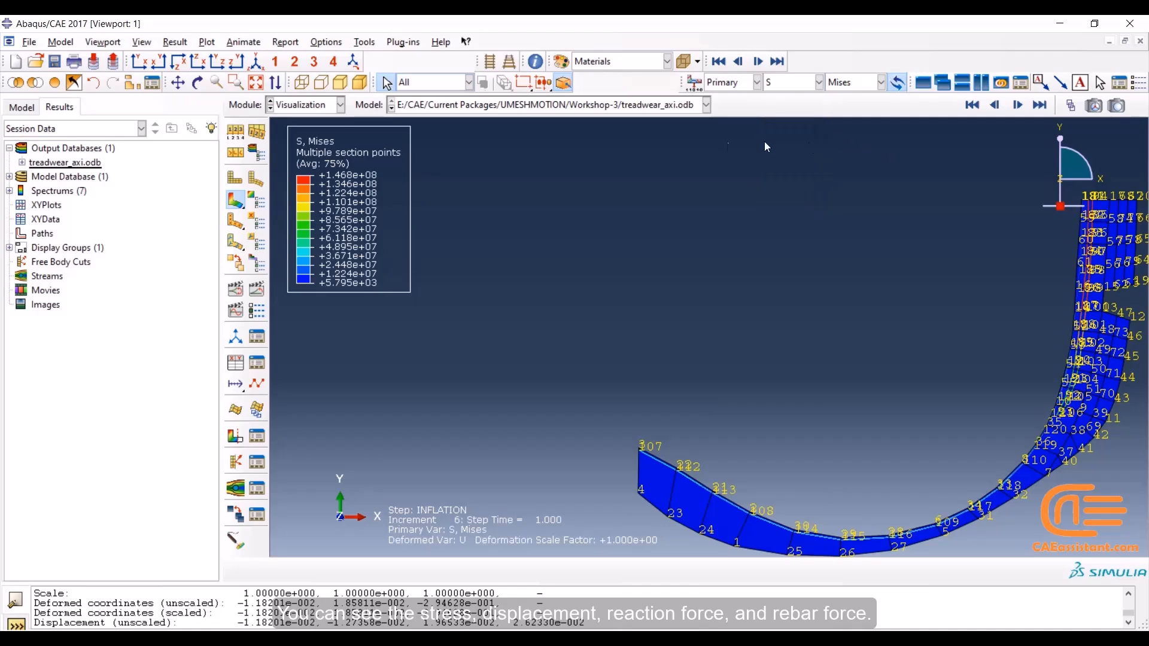
Open the revolved model's output database treadwear_rev.odb from the Workshop-3 folder
click(36, 61)
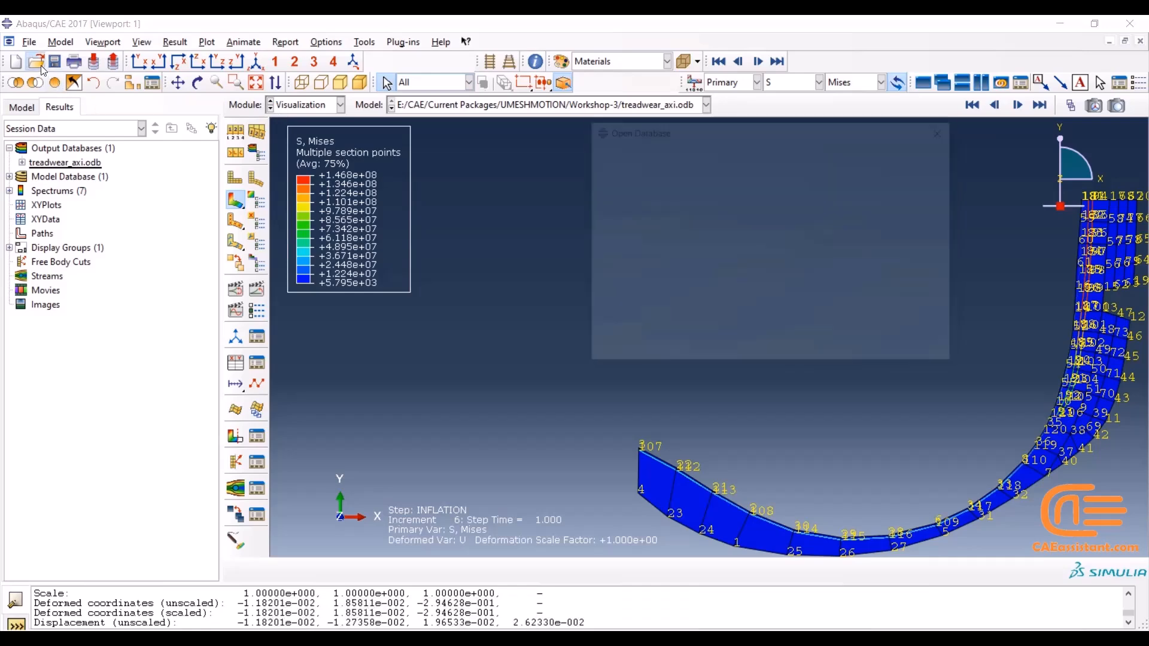
click(648, 224)
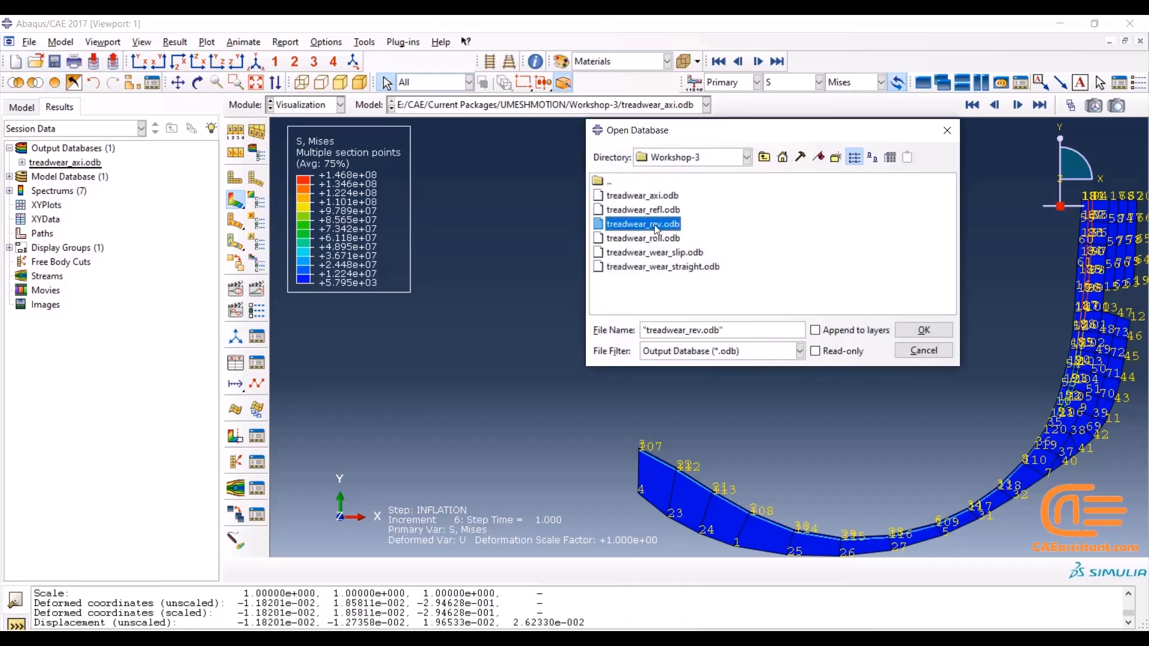
click(915, 329)
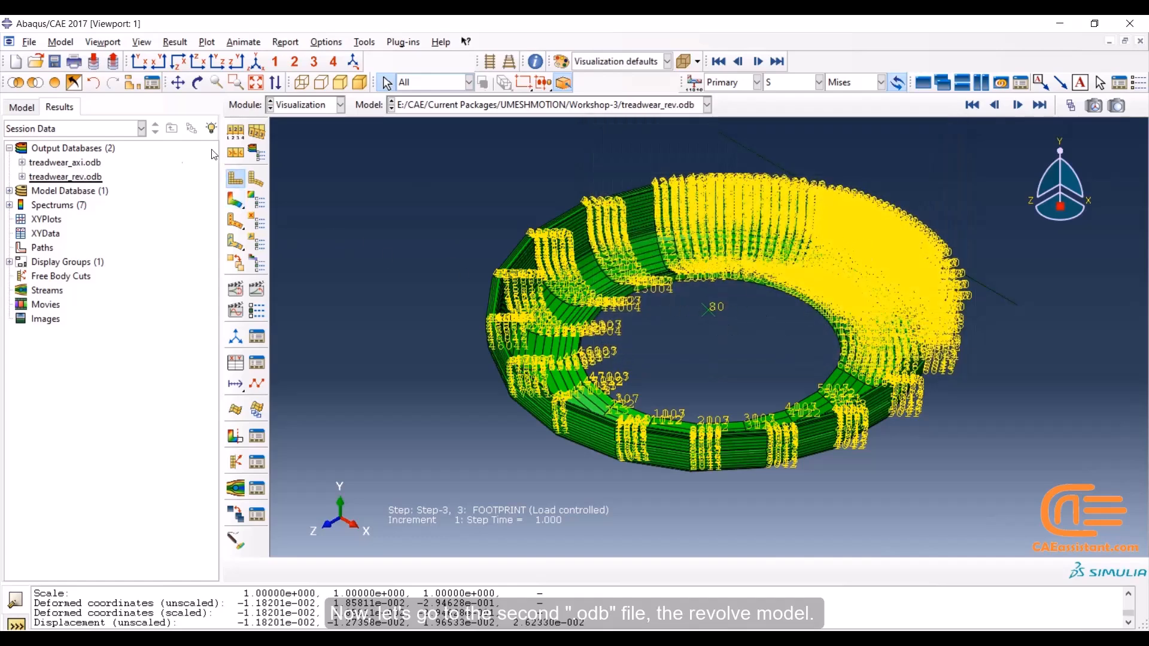
Turn off the node labels on the revolved tire model in the common plot options
click(234, 136)
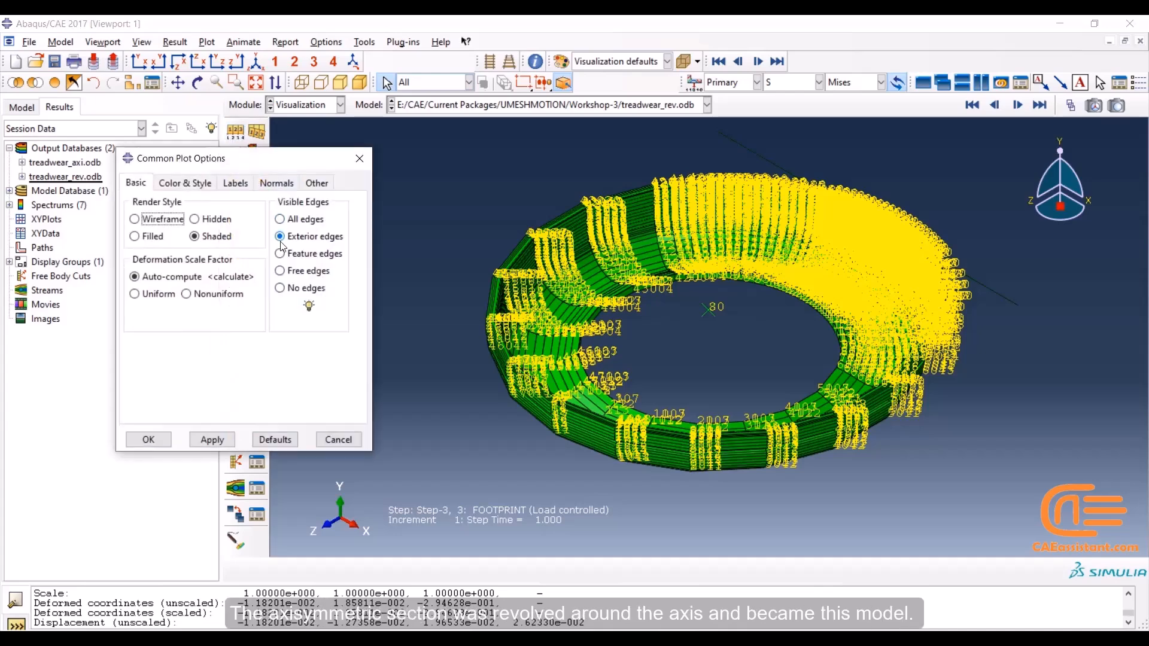
click(284, 271)
click(235, 183)
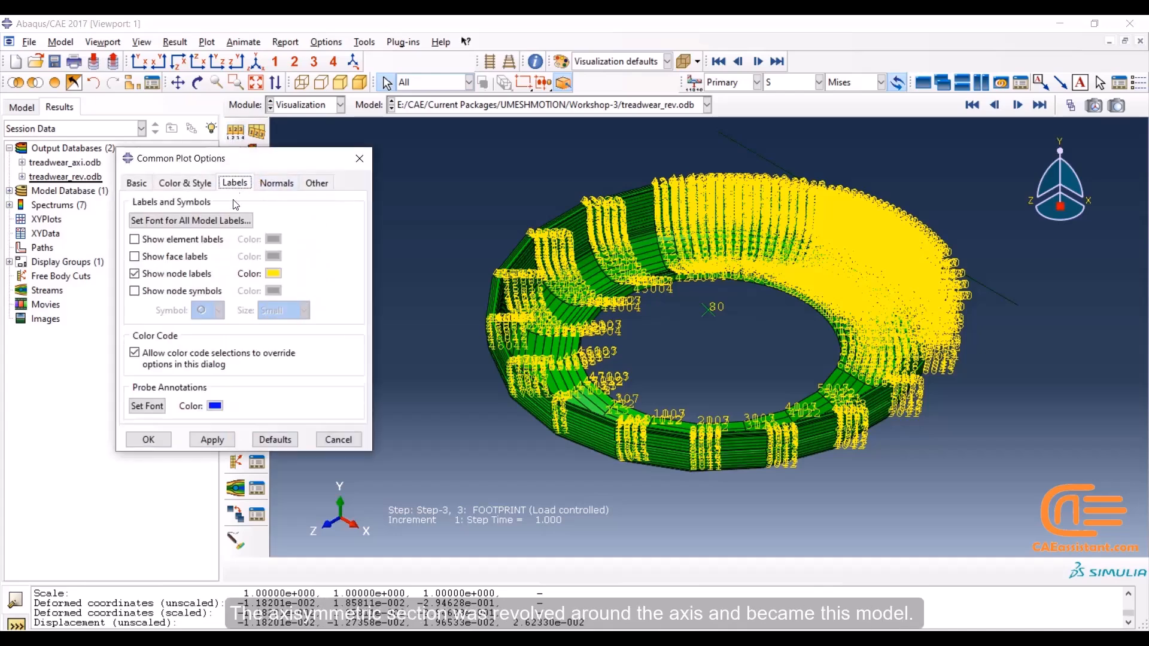
click(137, 183)
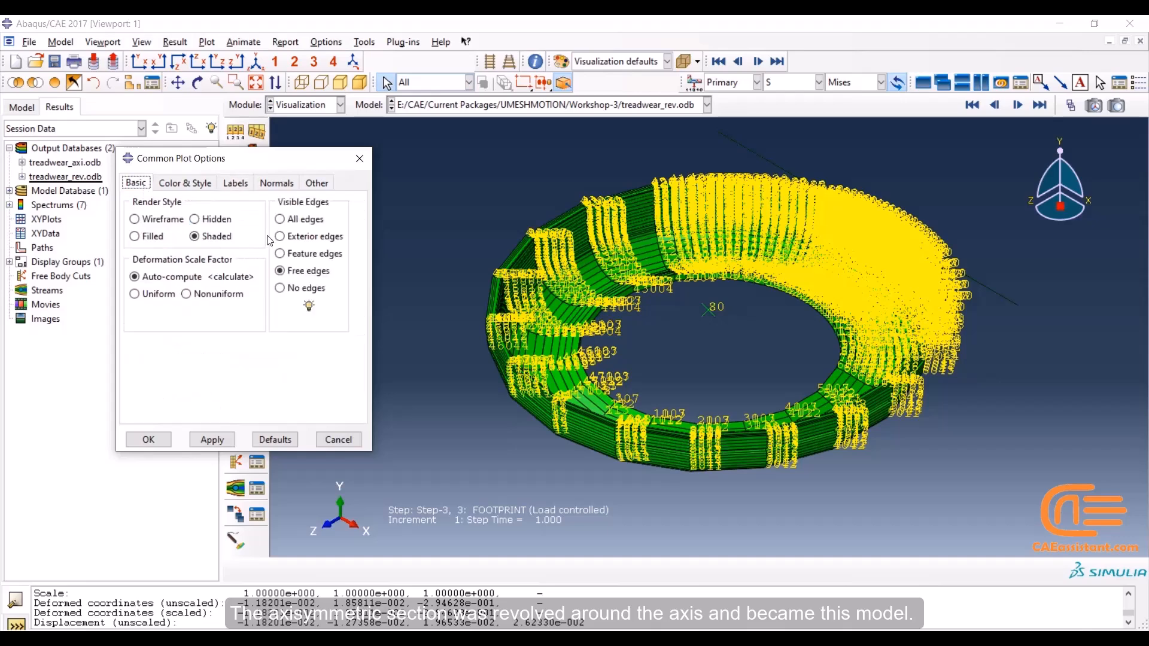
click(235, 183)
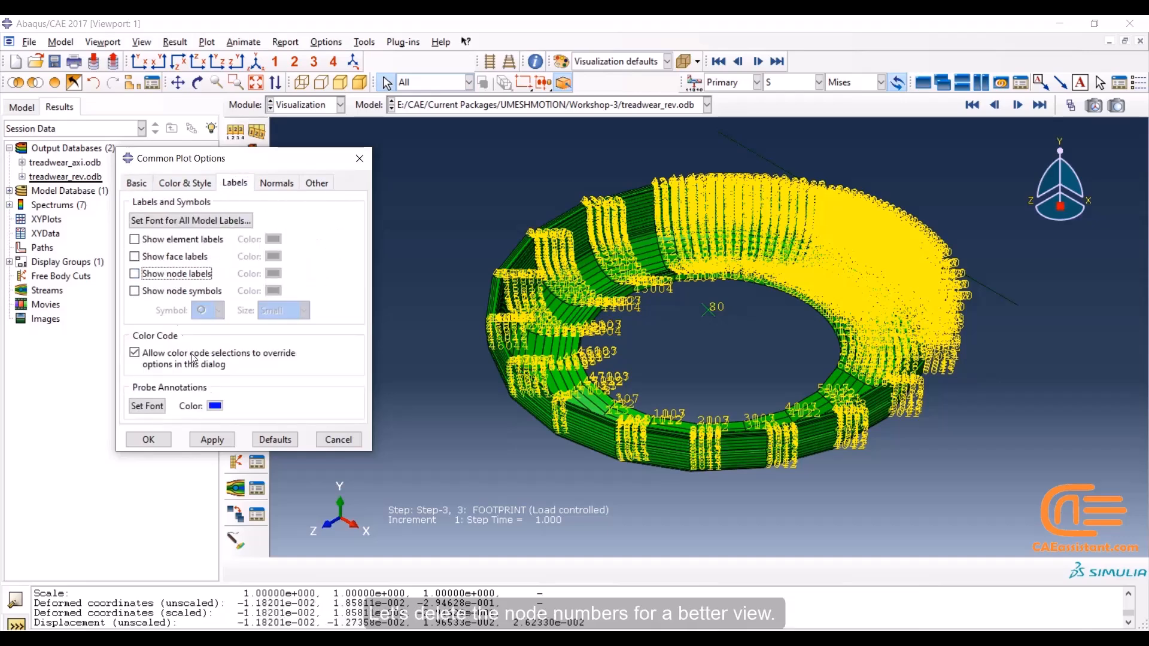
click(149, 439)
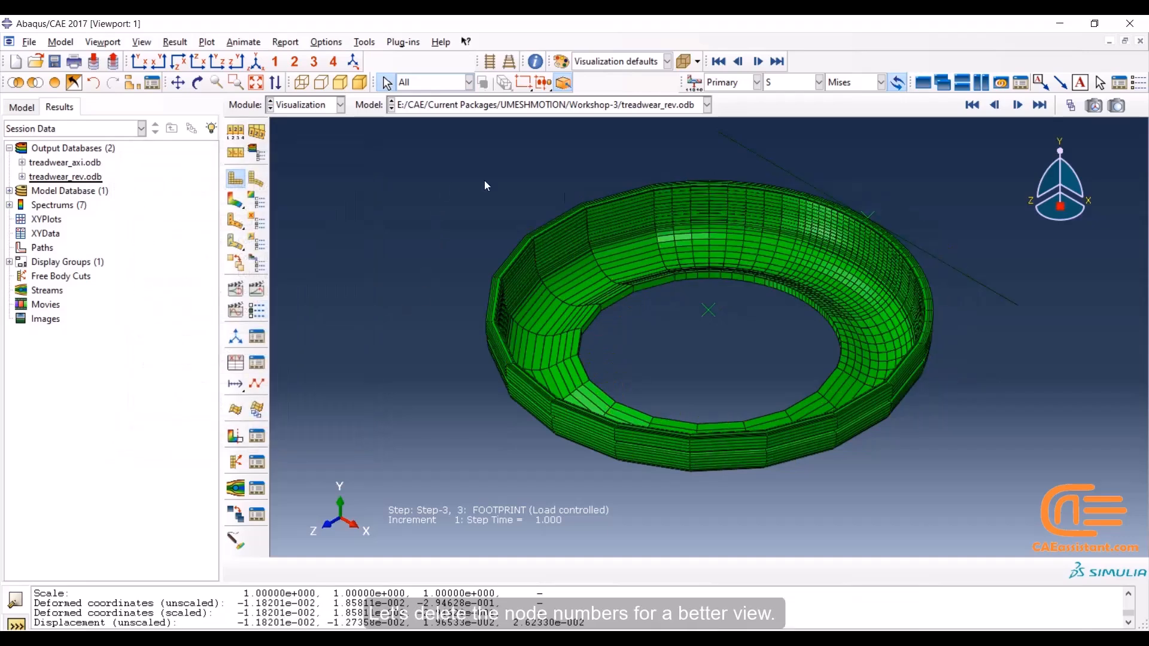
Plot the Mises stress contours on the deformed revolved tire and inspect them with the tire rotated upright
click(229, 201)
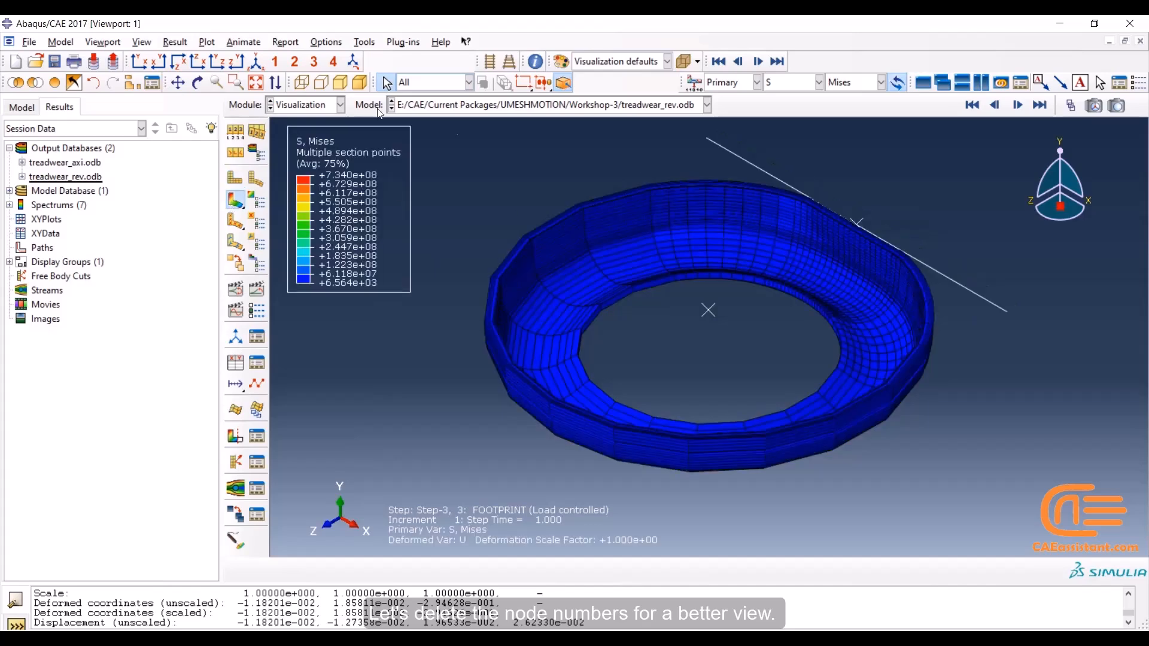
click(198, 83)
drag(754, 257, 797, 222)
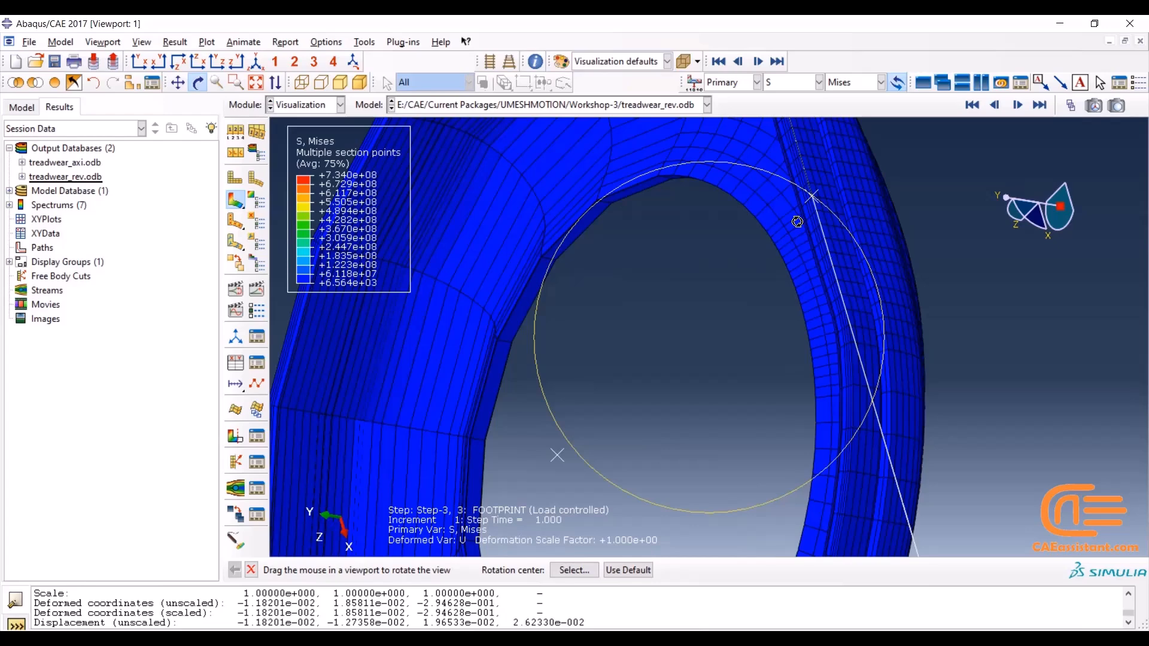
key(Escape)
scroll(792, 209, down, 6)
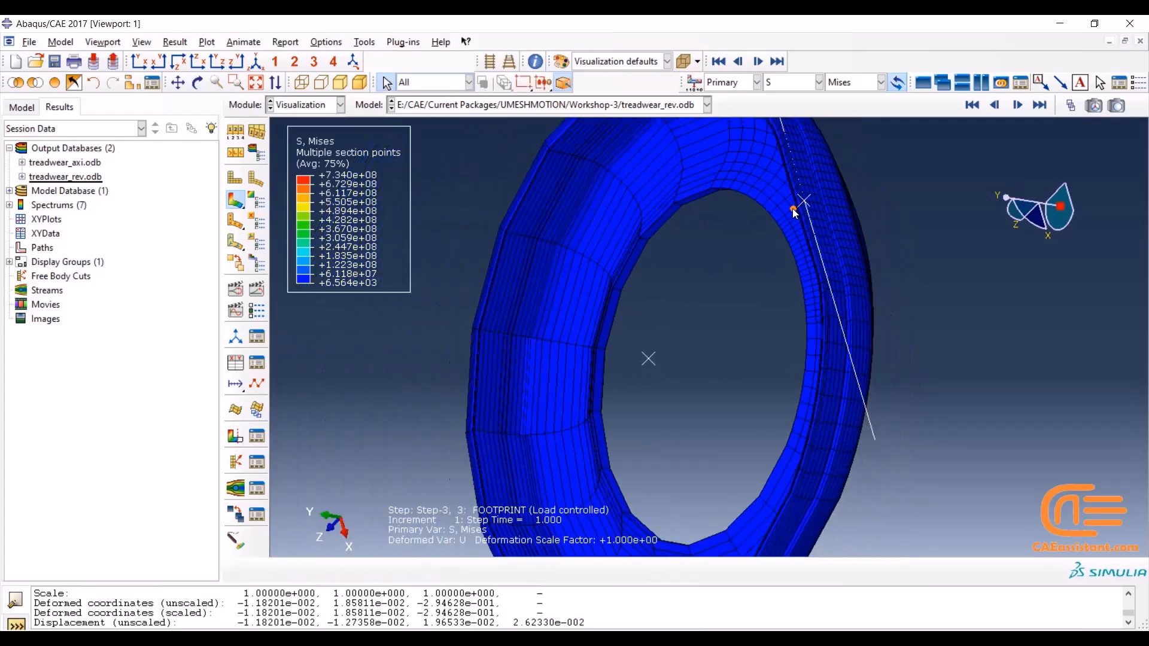
Color-code the revolved tire by Materials and switch to the undeformed shape plot
click(648, 63)
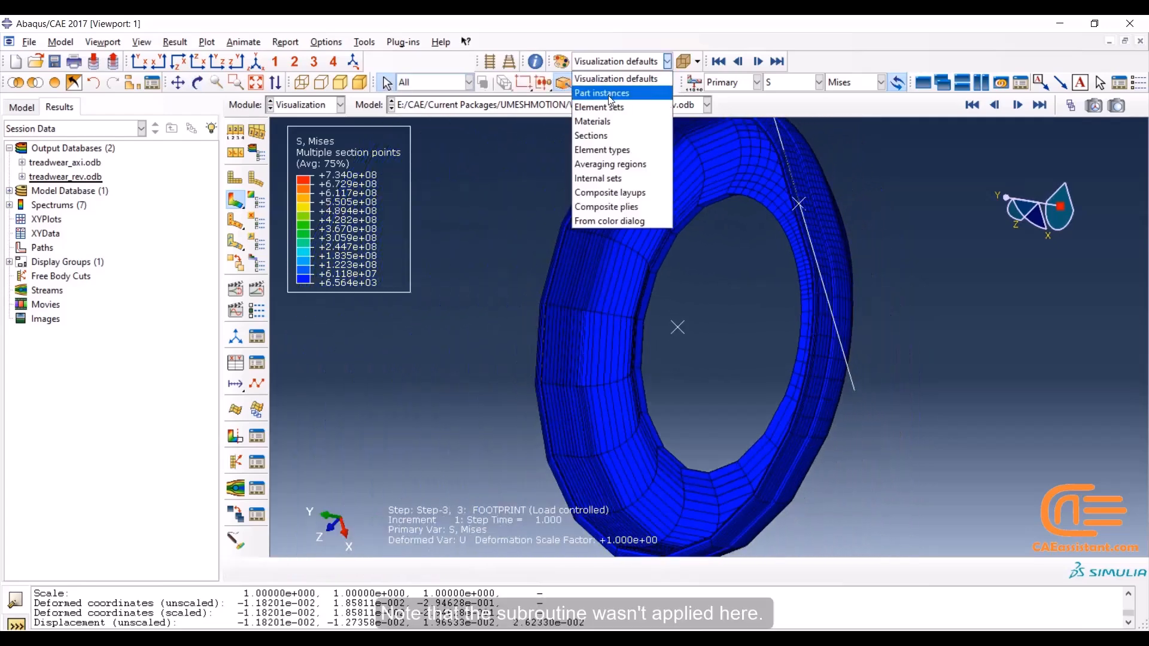
click(600, 120)
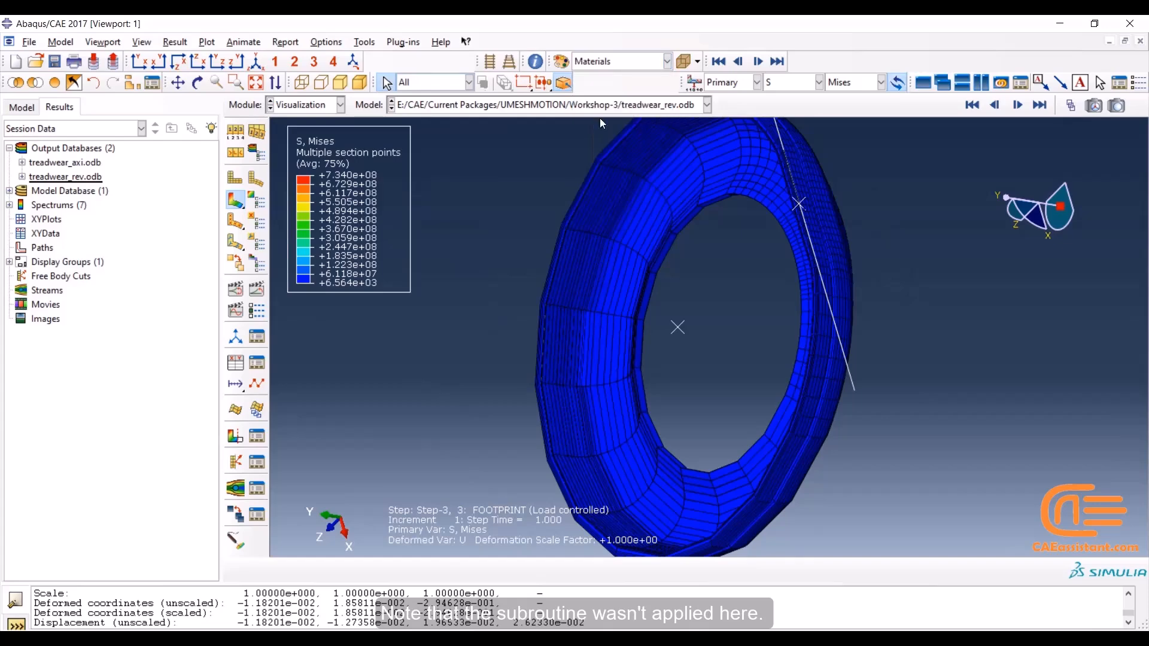
click(244, 181)
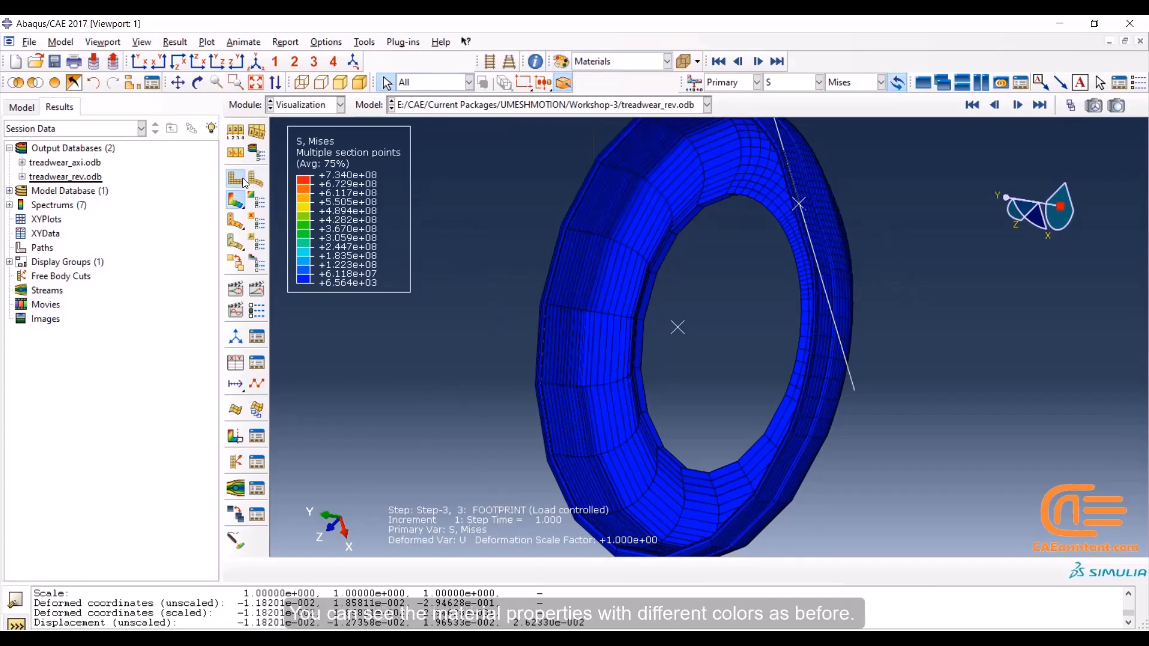
Extrude the analytical rigid surface with auto-computed depth in the ODB display options of the revolved model
scroll(853, 168, up, 3)
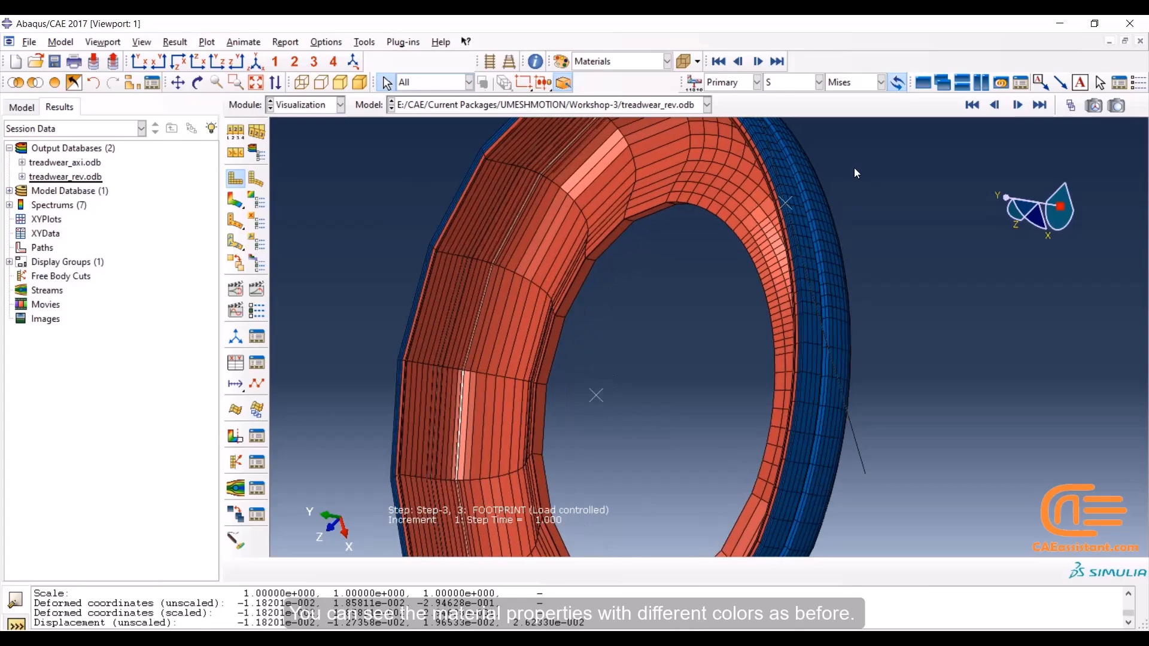
click(197, 83)
drag(748, 269, 501, 248)
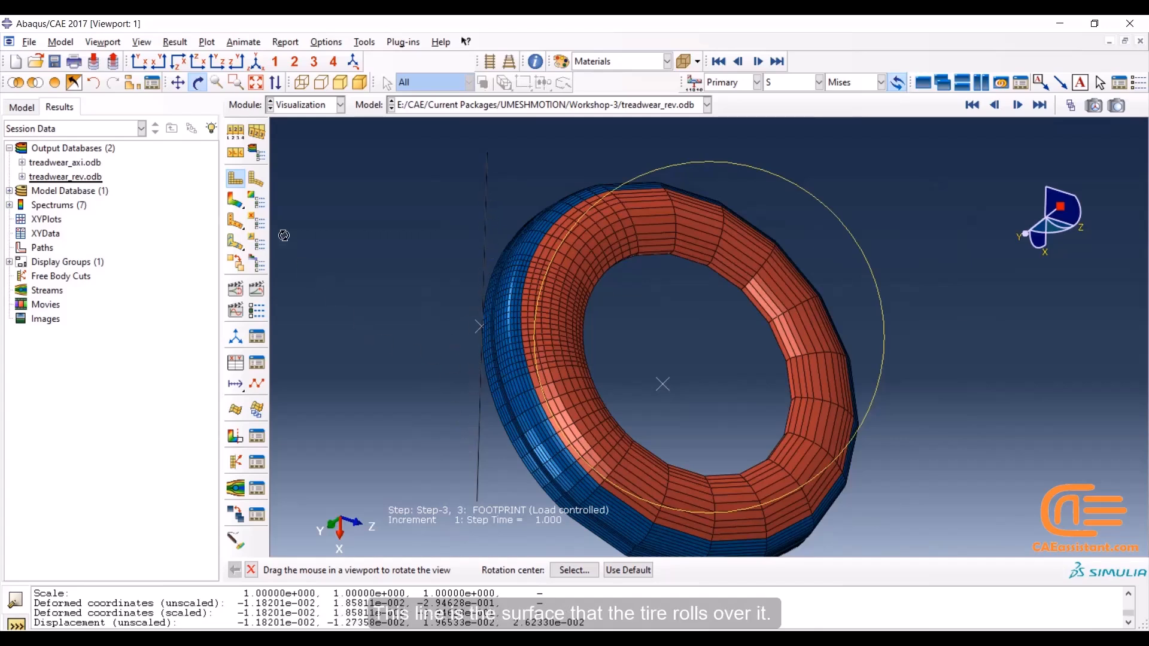
click(175, 42)
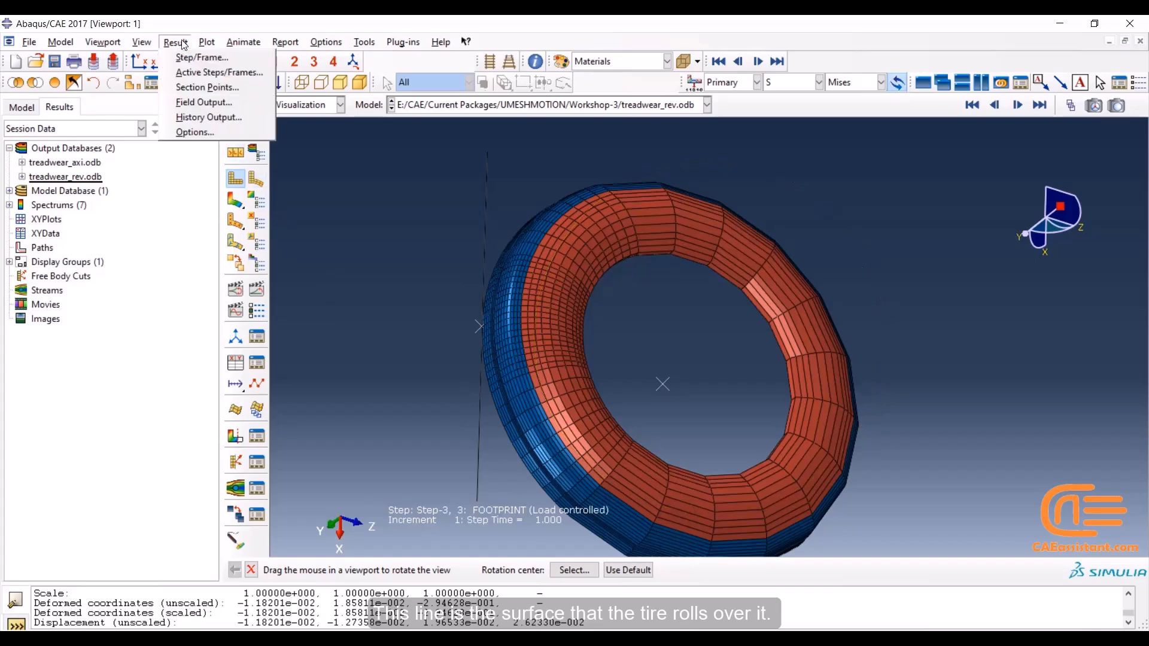
click(142, 41)
click(177, 320)
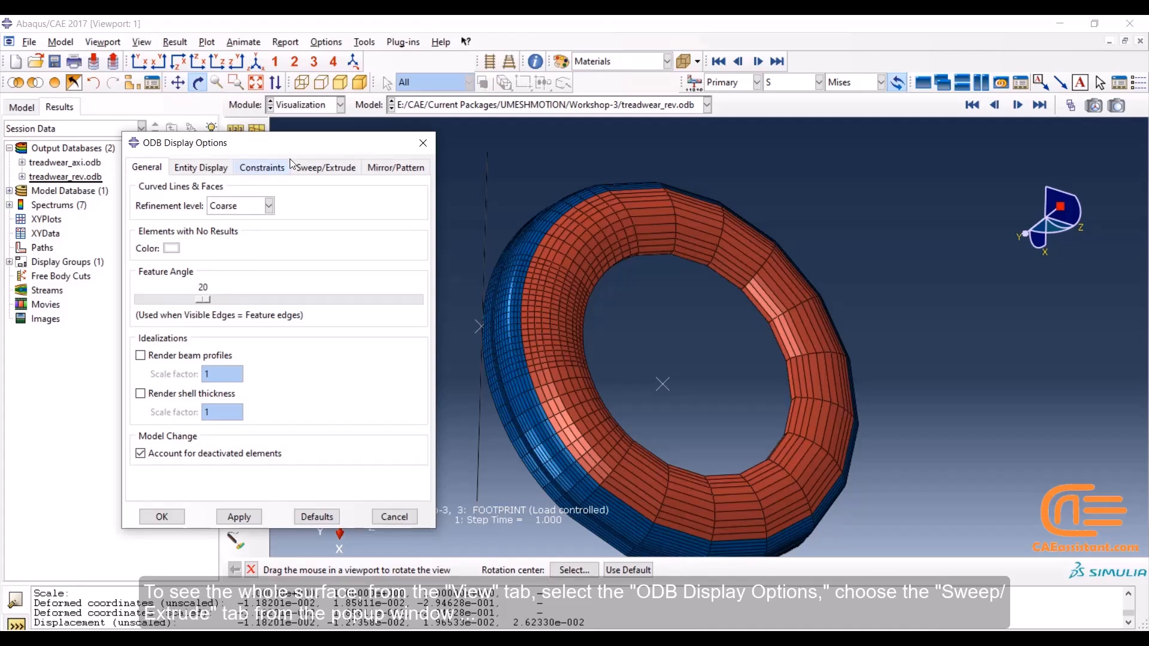
click(312, 170)
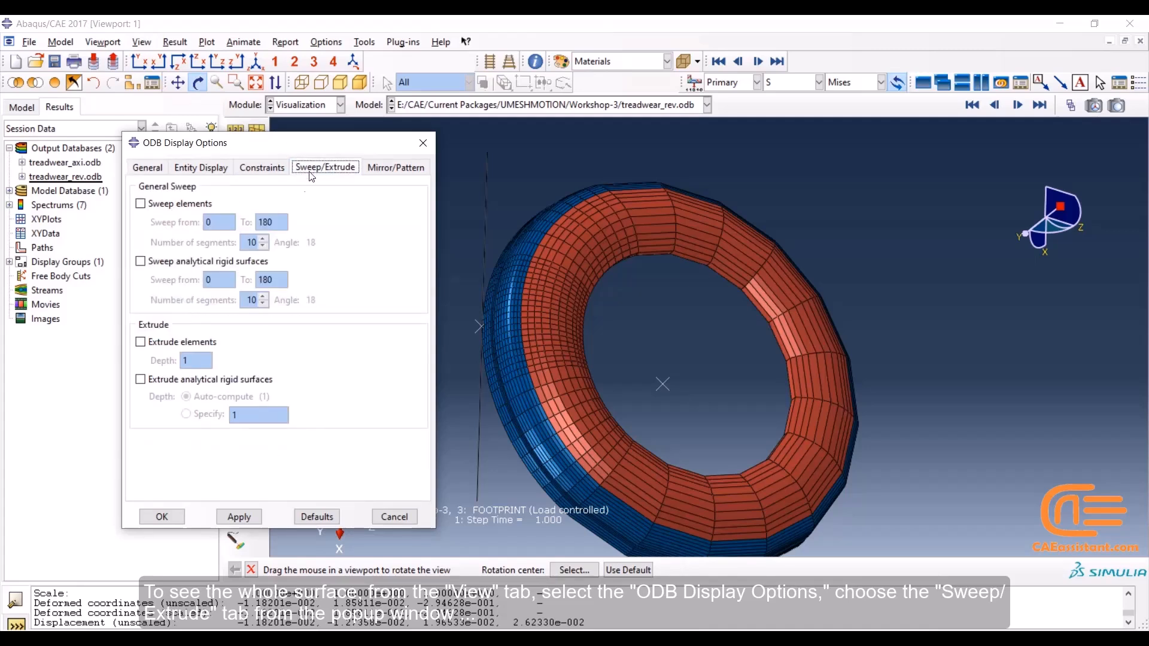
click(178, 380)
click(250, 518)
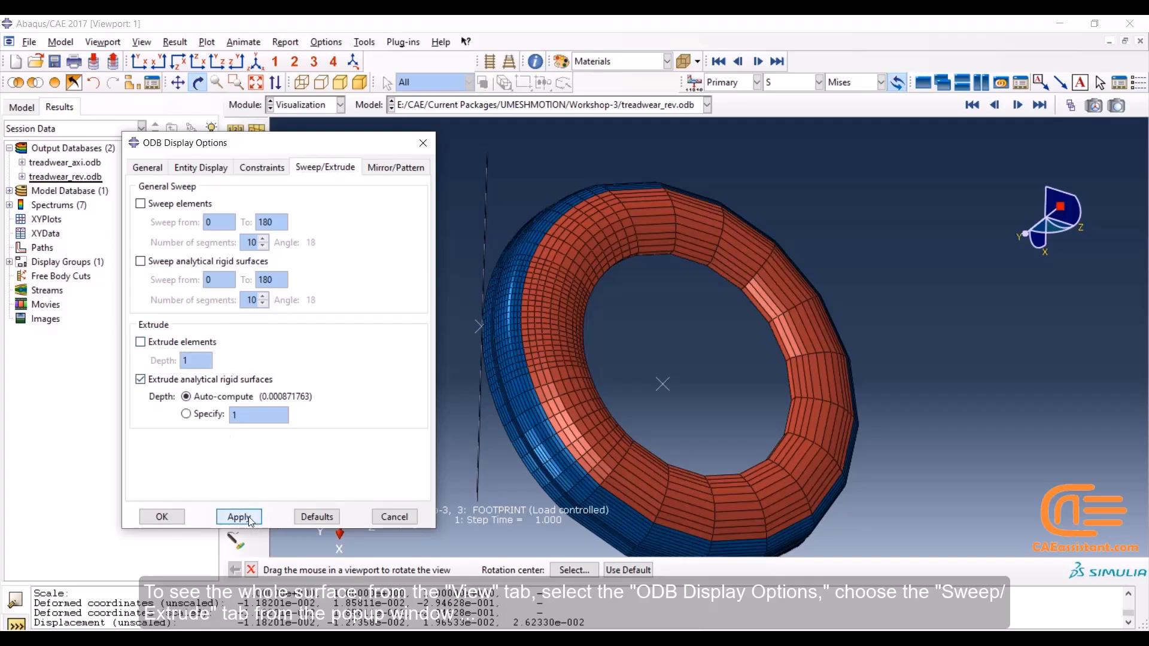
Extrude the elements with a depth of 1 and the analytical rigid surface with a specified depth of 1, and confirm the display options
click(183, 345)
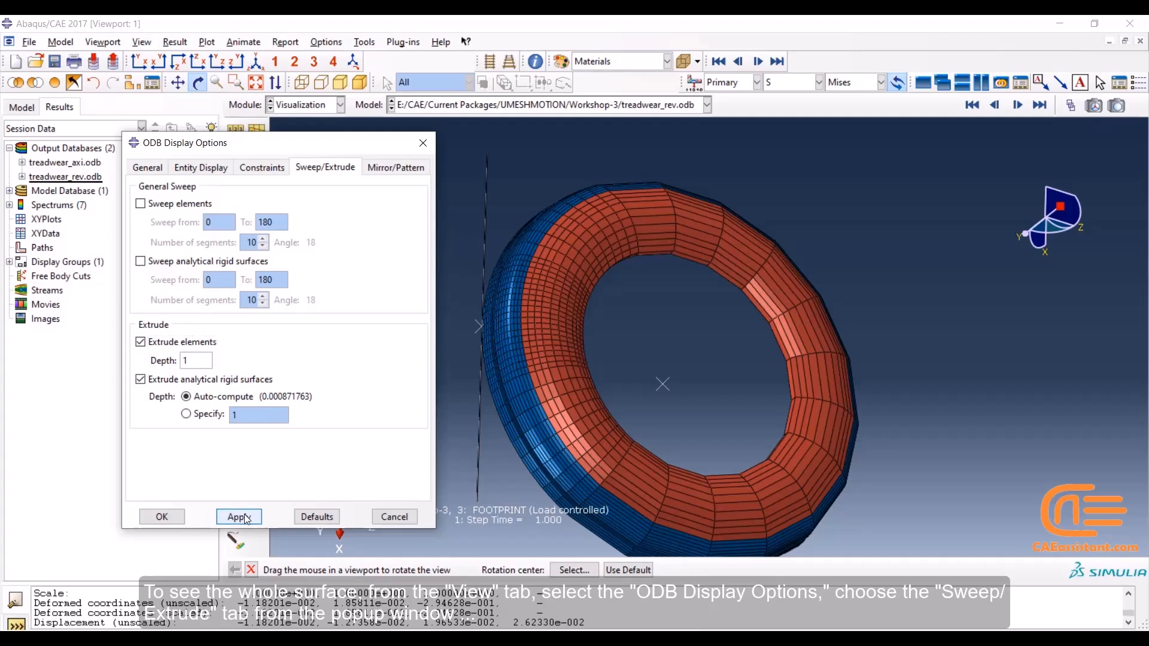
click(246, 517)
click(206, 413)
click(239, 517)
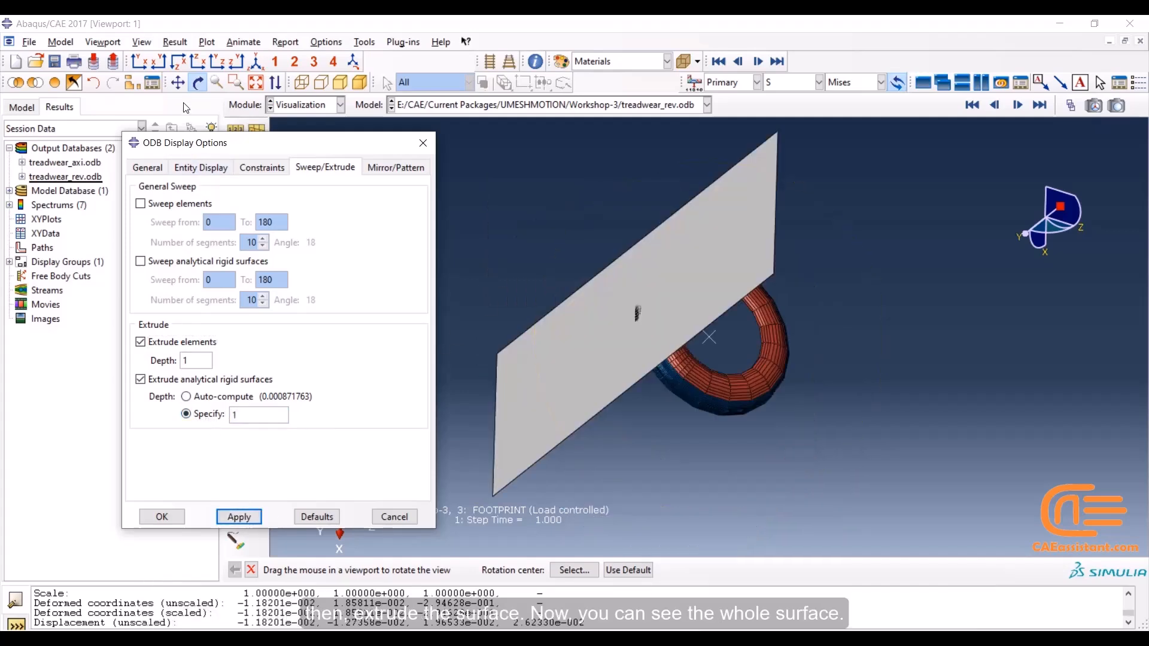
drag(812, 292, 524, 316)
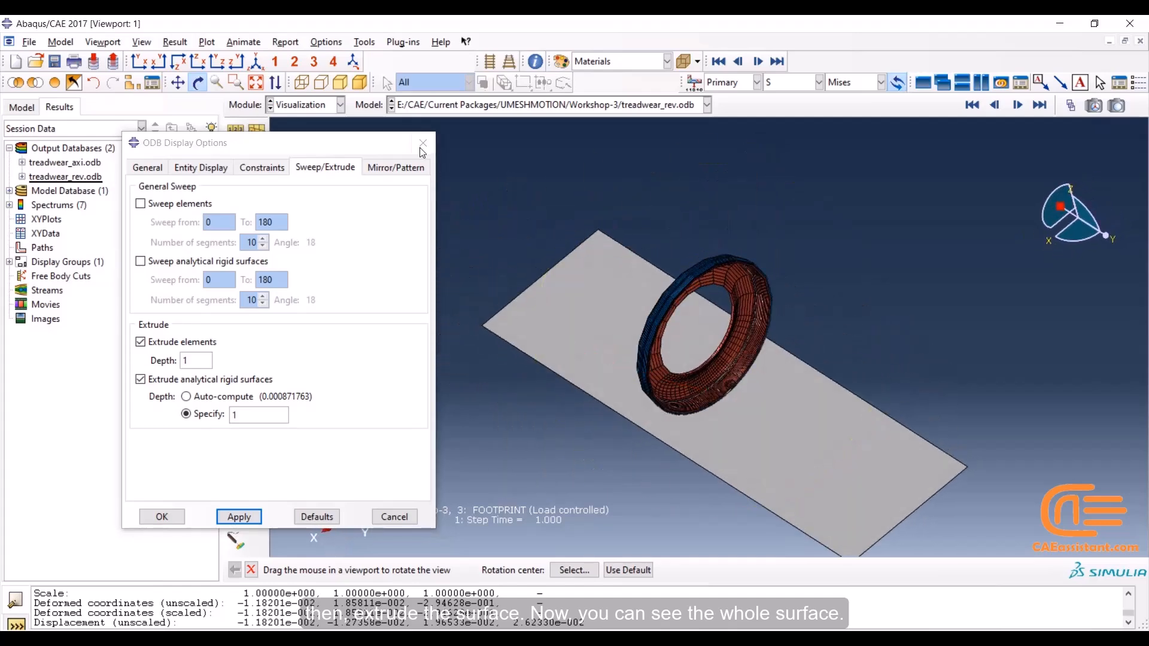
click(172, 518)
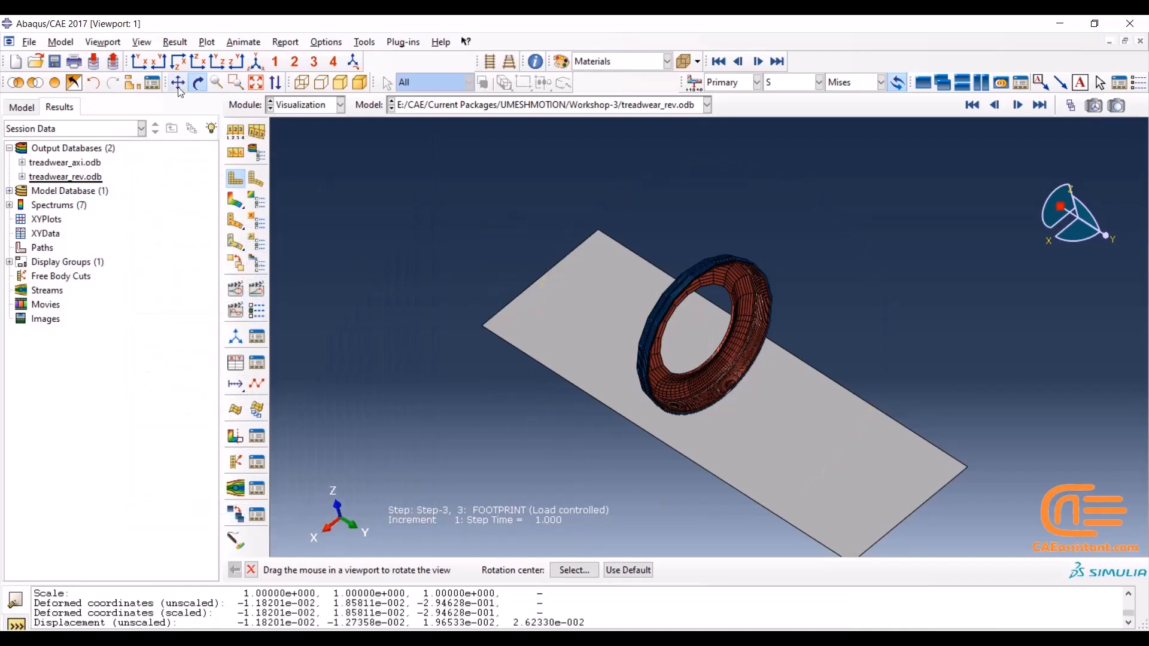
Open the reflected model's output database treadwear_refl.odb from the Workshop-3 folder
click(36, 61)
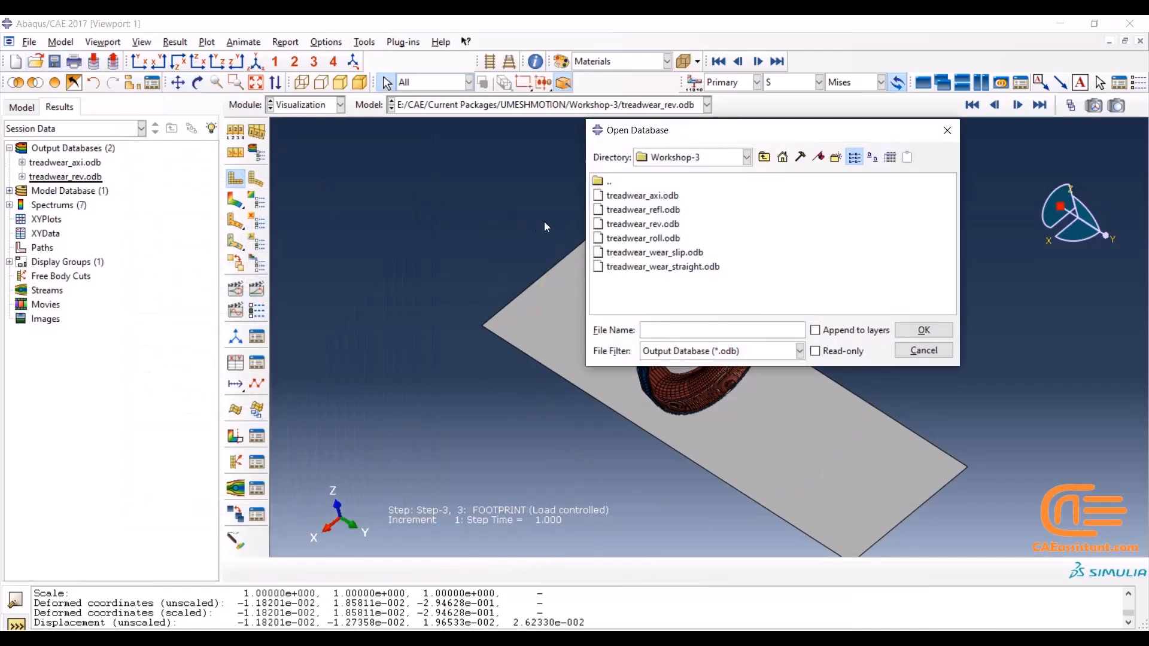
click(649, 211)
click(912, 330)
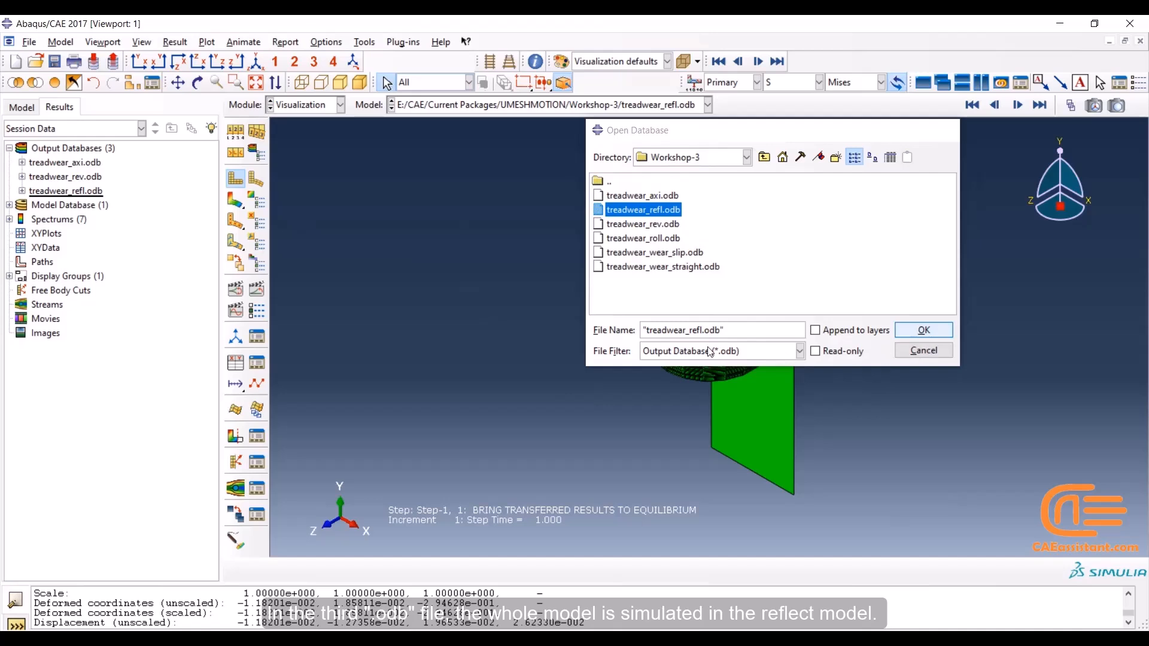
Plot the Mises stress contours on the deformed reflected tire and inspect it standing upright on the rigid surface
click(238, 204)
click(198, 82)
drag(546, 308, 805, 352)
scroll(707, 360, up, 8)
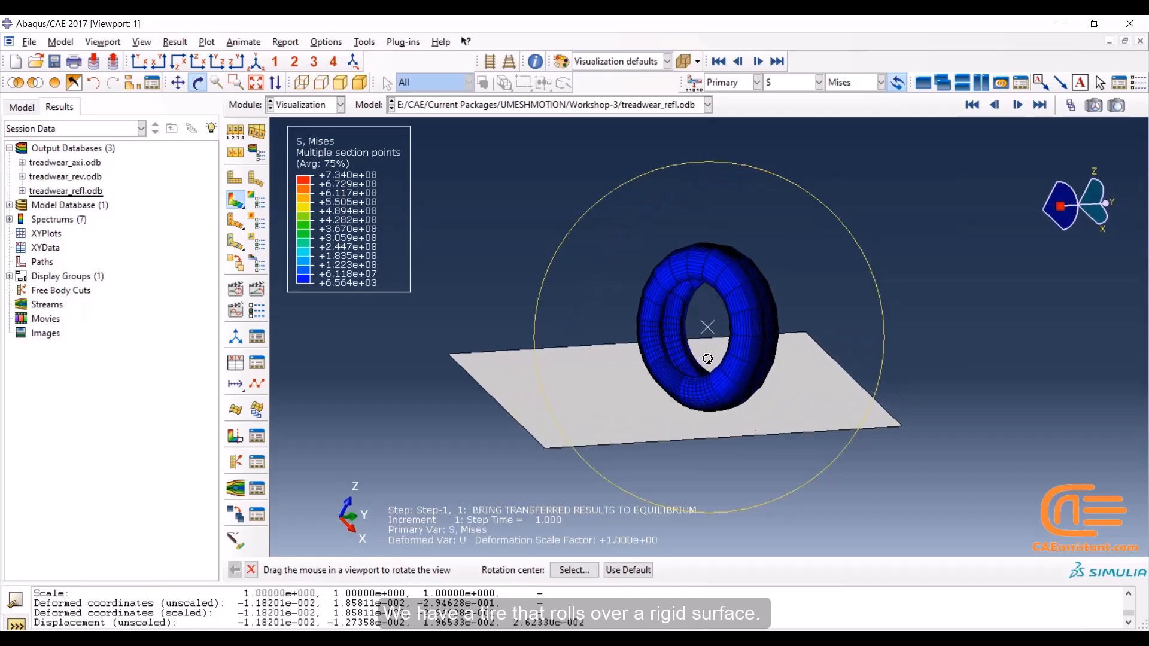
scroll(682, 369, up, 3)
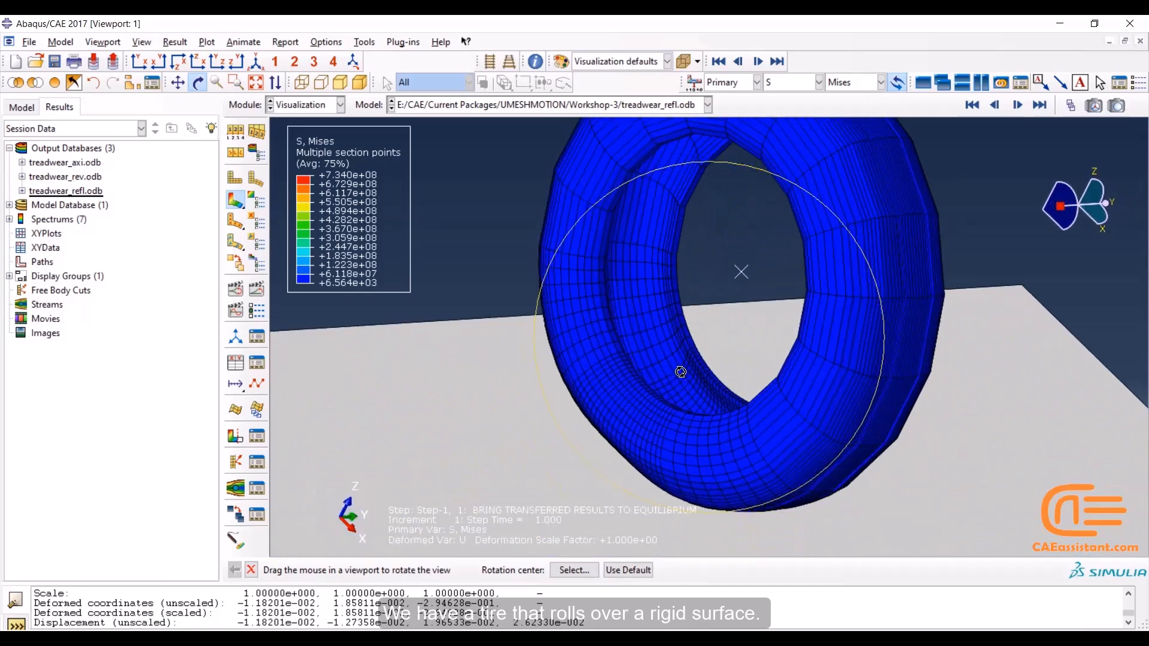
key(Escape)
scroll(516, 229, down, 2)
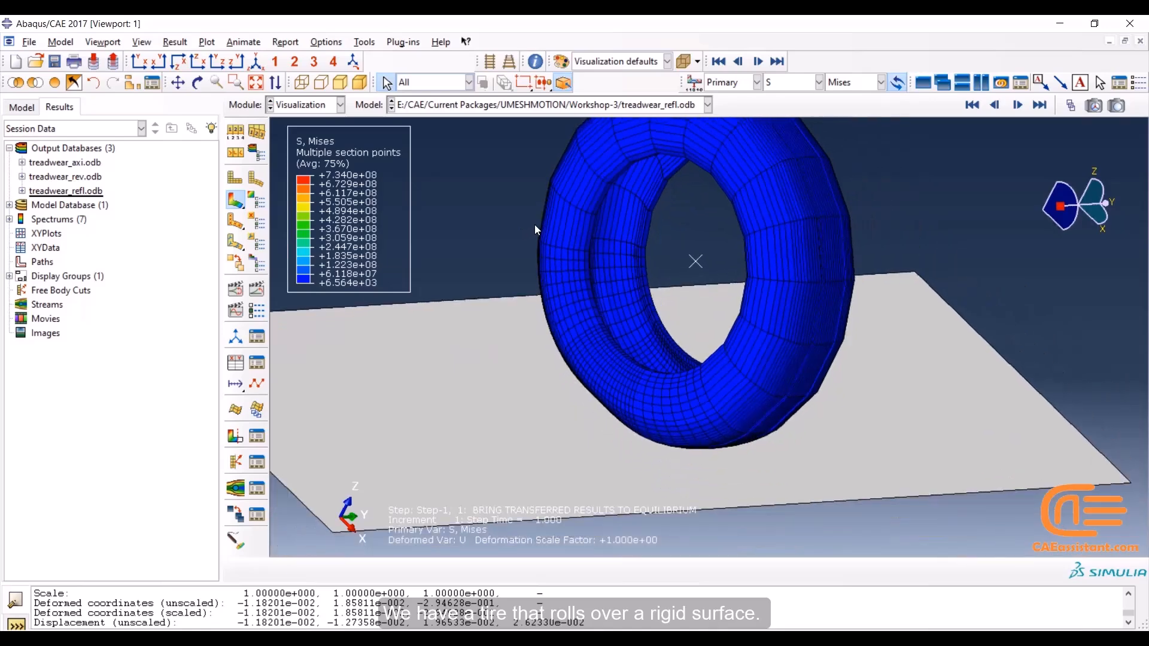
Color-code the undeformed reflected tire by Materials and display the displacement magnitude U contours
click(573, 62)
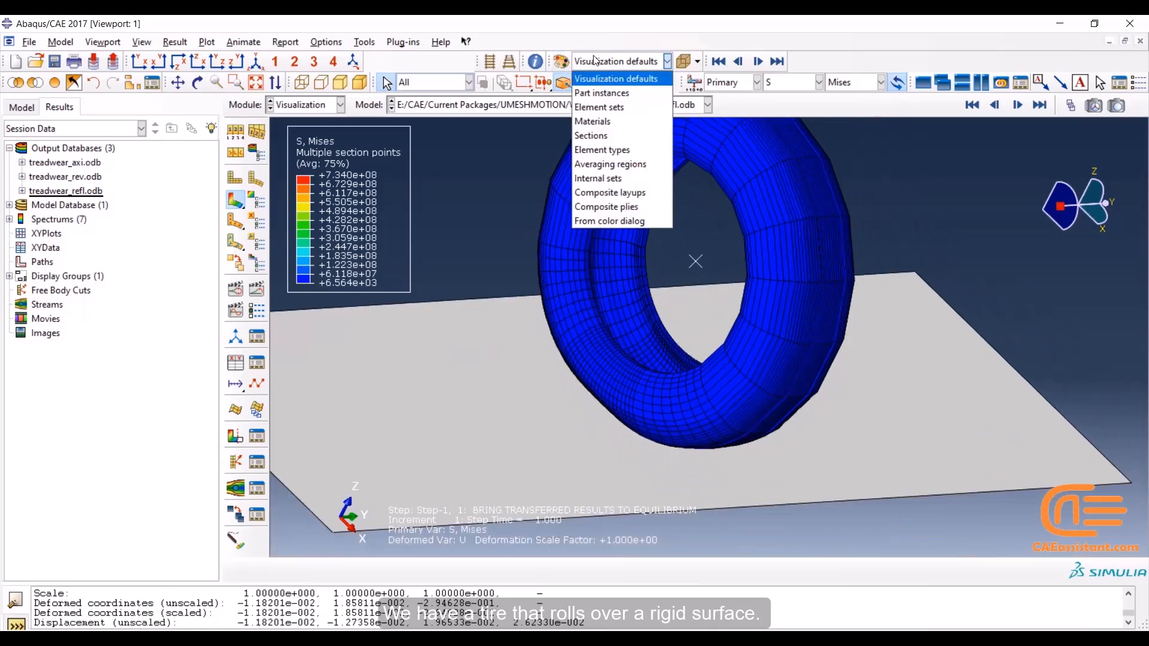
click(614, 116)
click(245, 183)
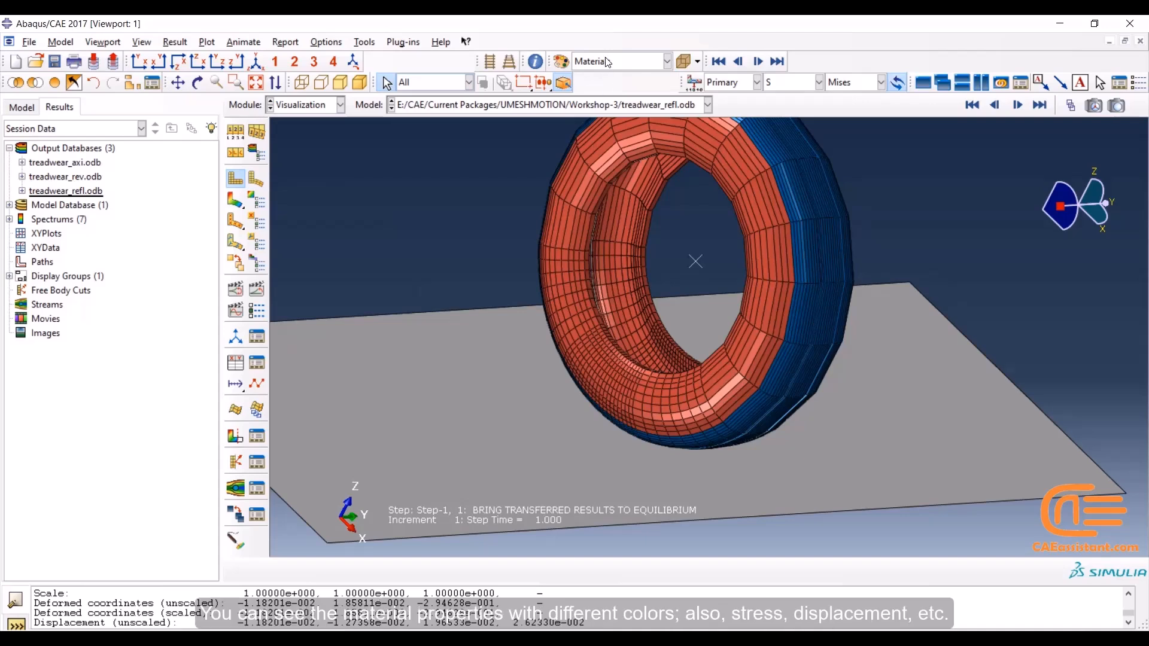
click(807, 83)
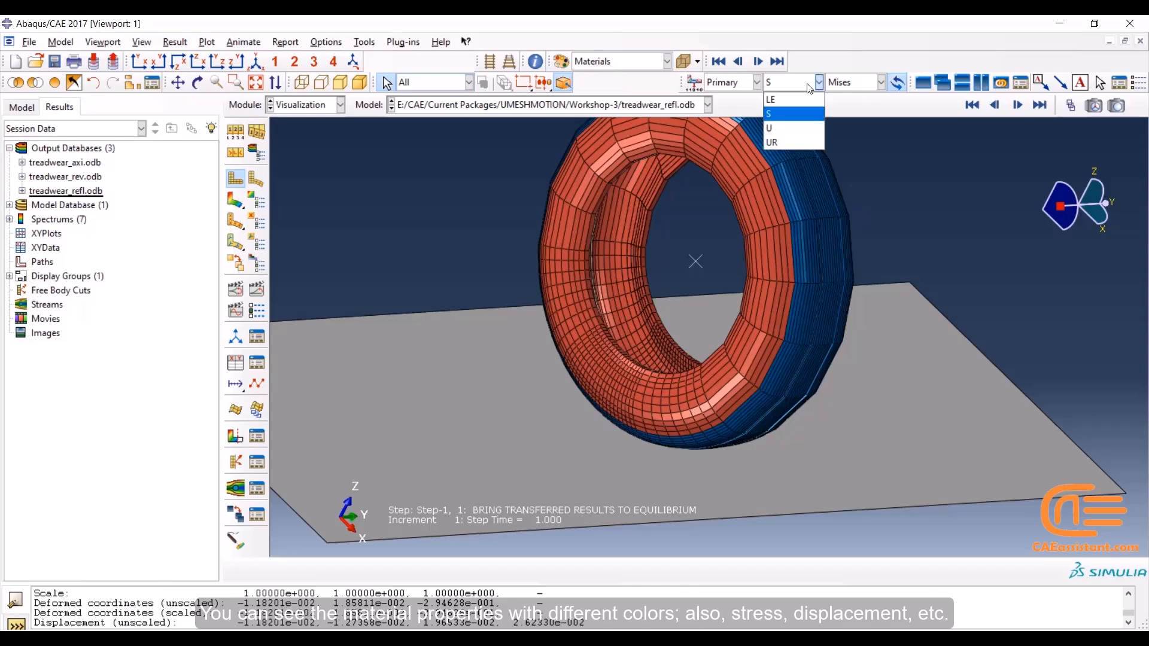
click(799, 127)
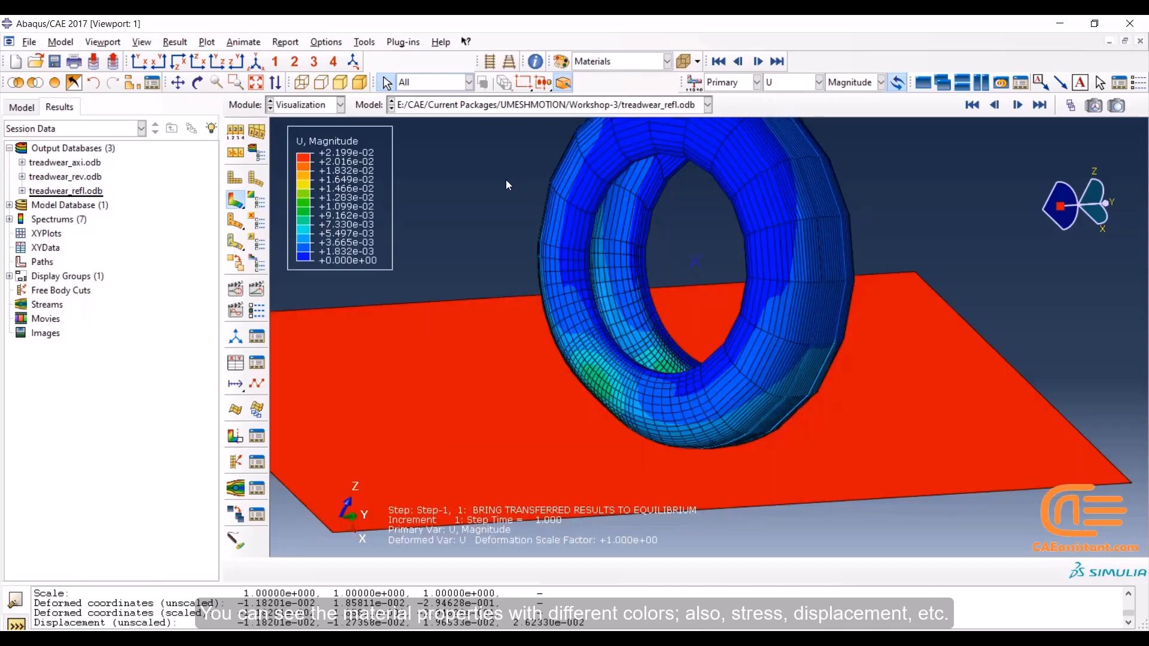
Open treadwear_roll.odb and plot the Mises stress contours on the deformed rolling tire, viewed upright
click(36, 63)
click(630, 238)
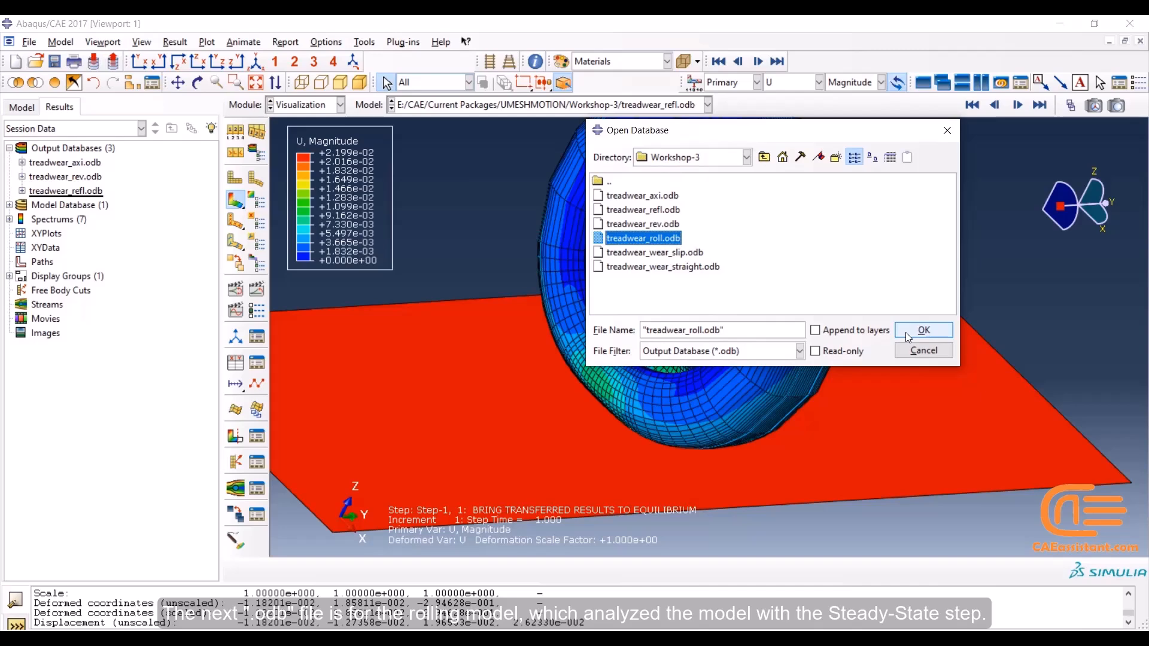
click(907, 333)
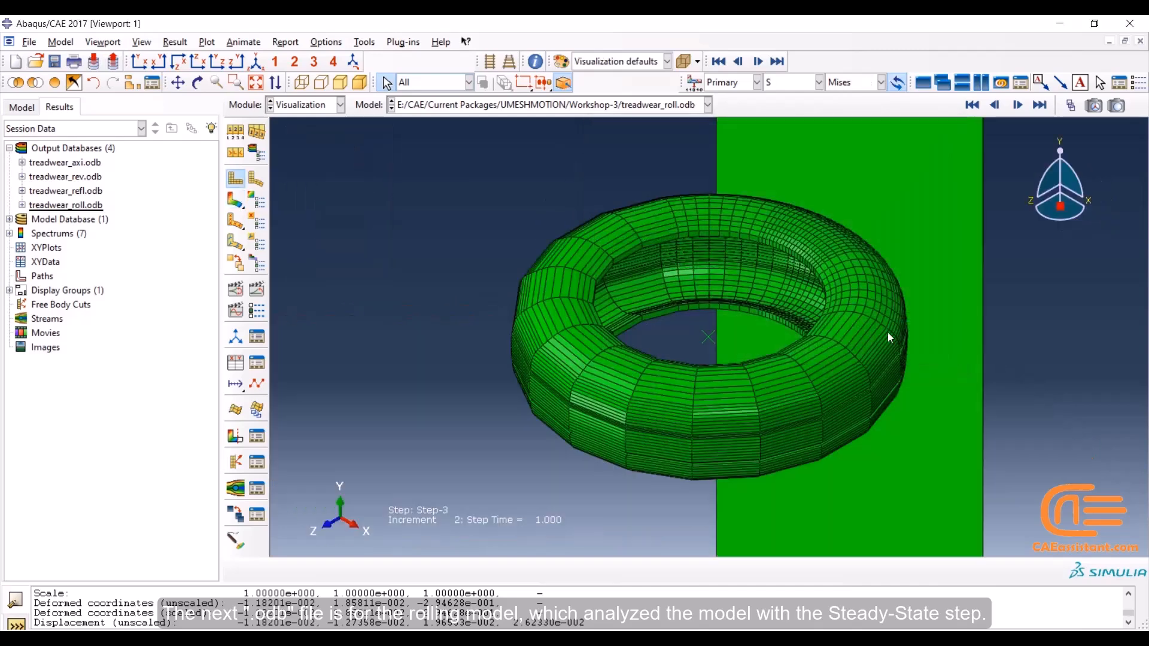
click(237, 202)
click(197, 82)
drag(622, 410, 736, 323)
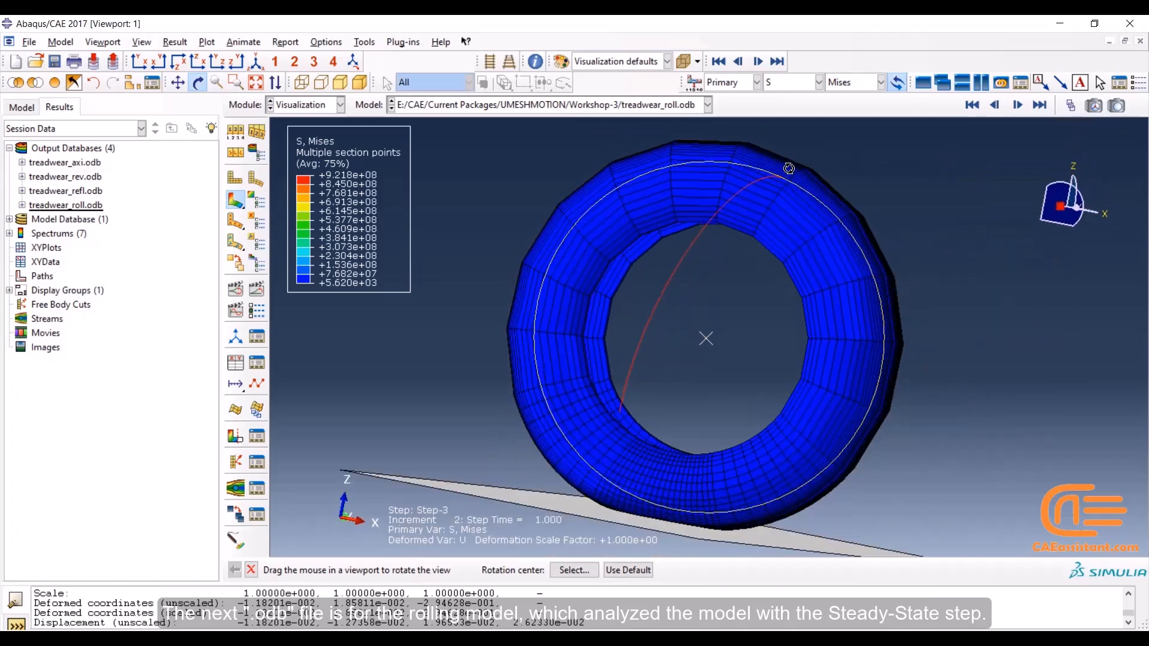
Display the contact pressure CPRESS and its error indicator CPRESSERI as contours on the rolling tire
click(778, 87)
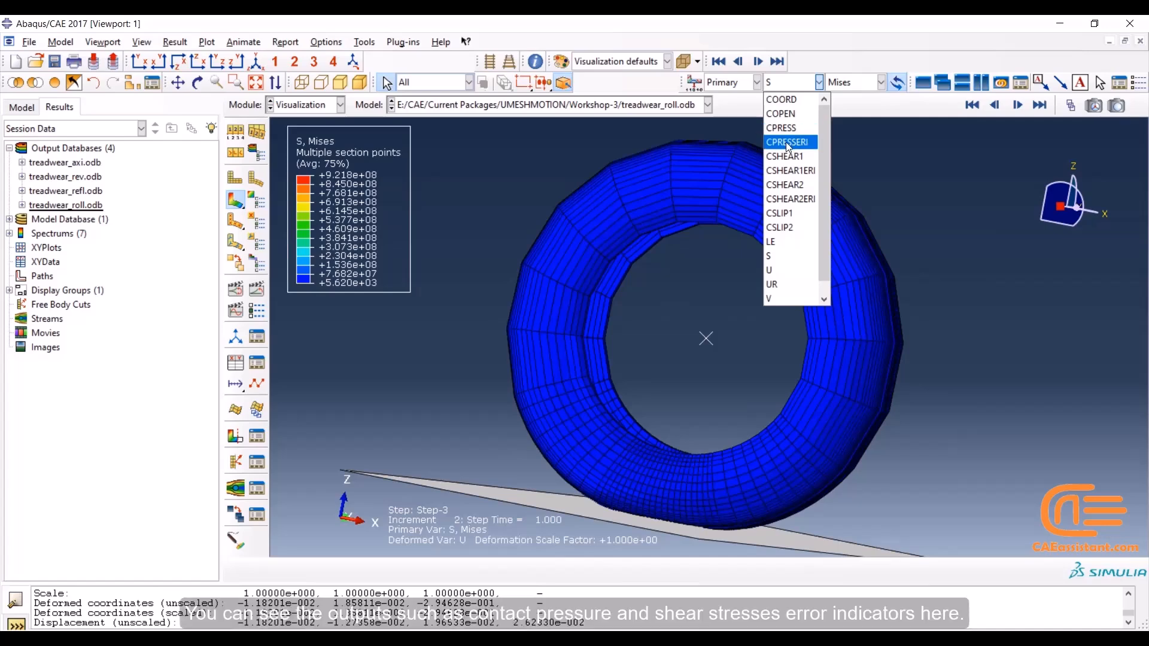
click(787, 143)
click(790, 82)
click(796, 129)
click(797, 85)
click(796, 144)
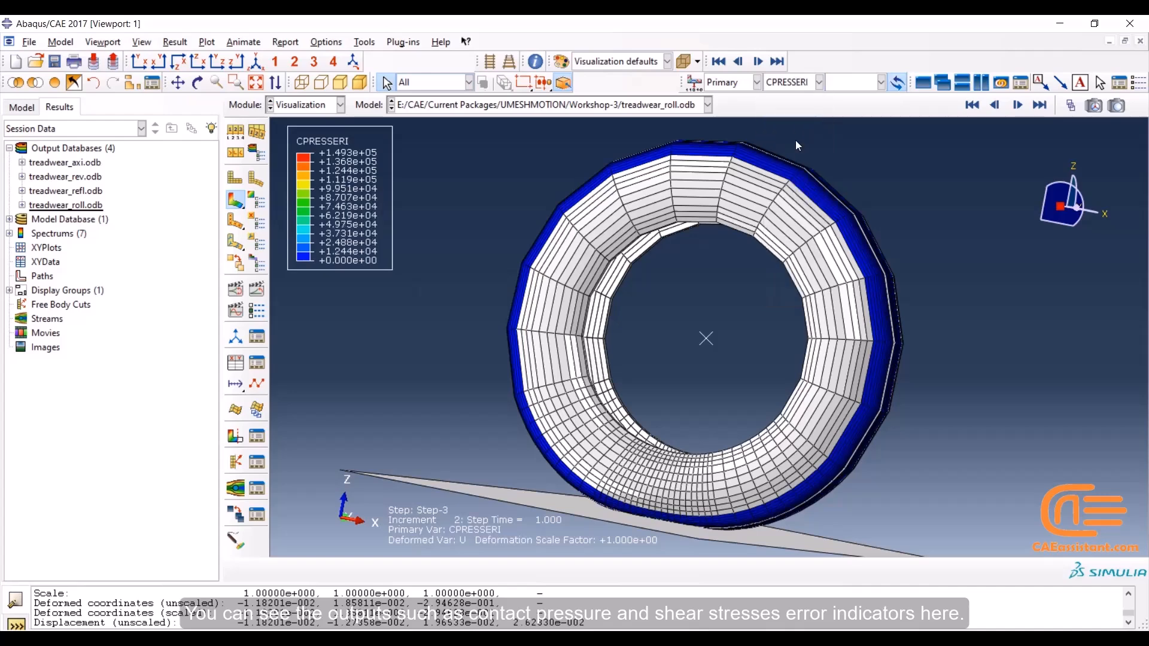
Display the shear stress error indicator CSHEAR1ERI and the contact slip CSLIP2 as contours on the rolling tire
click(801, 90)
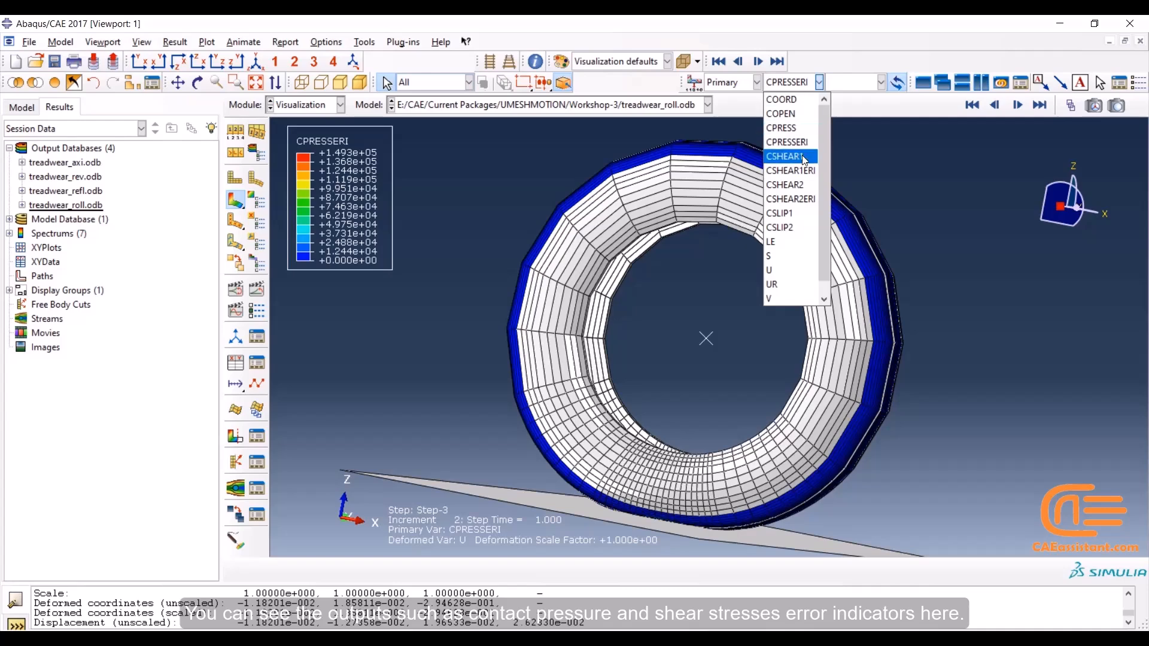
click(804, 172)
click(790, 83)
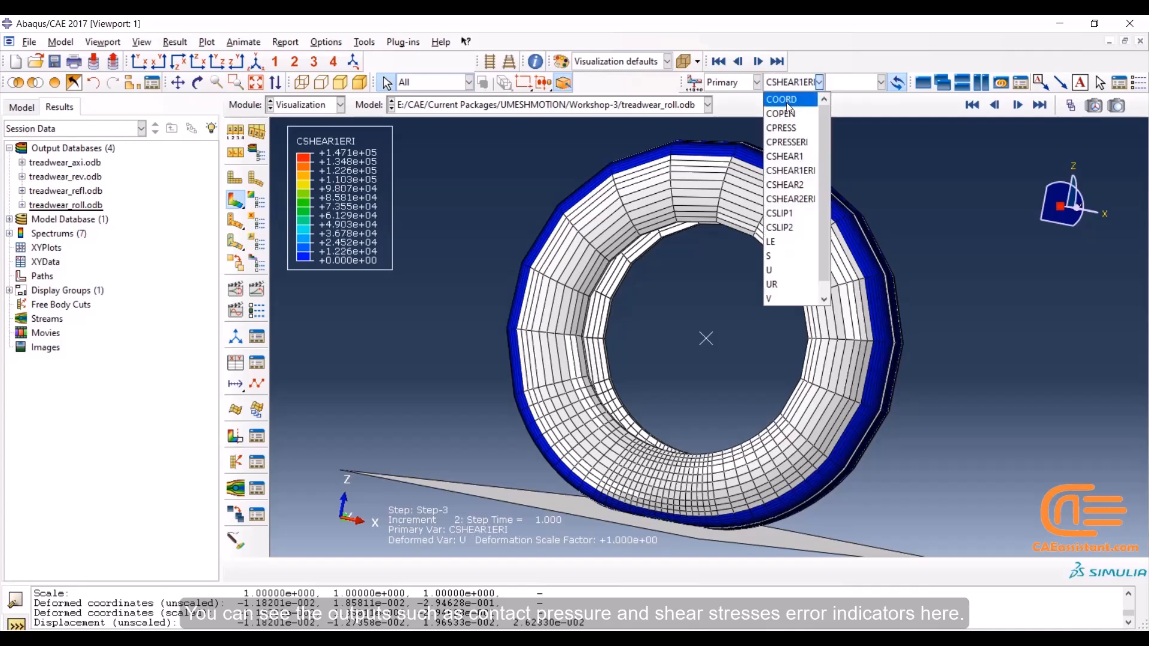
click(783, 228)
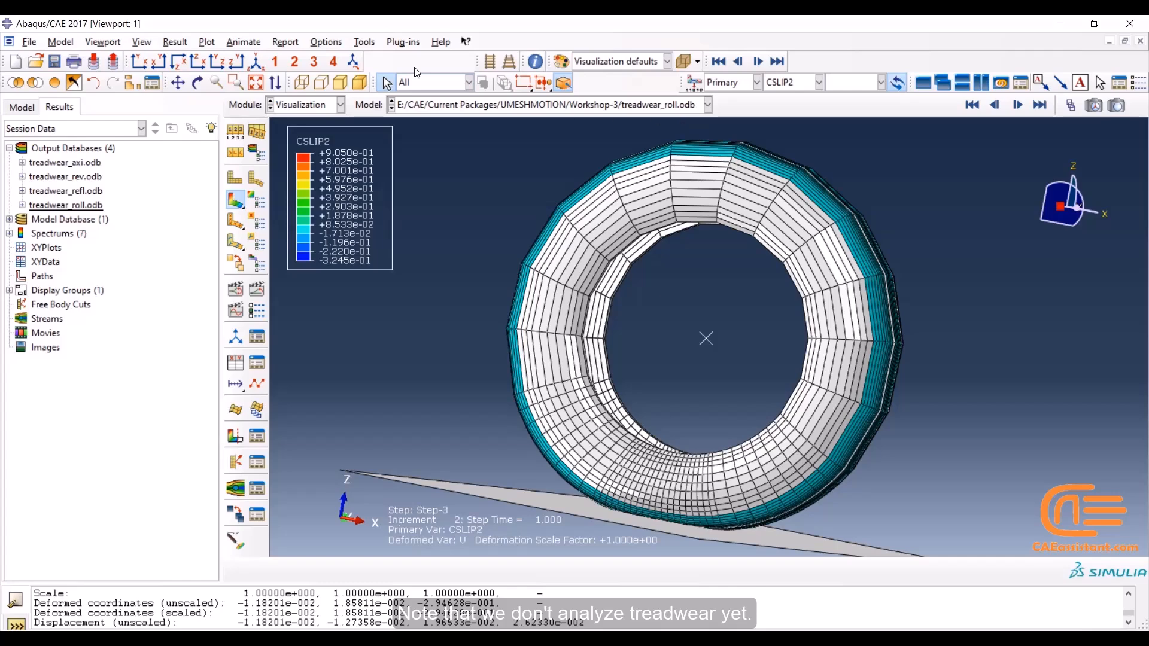
Open the no-slip wear database treadwear_wear_straight.odb and plot its Mises stress contours on the deformed tire, viewed upright
click(36, 62)
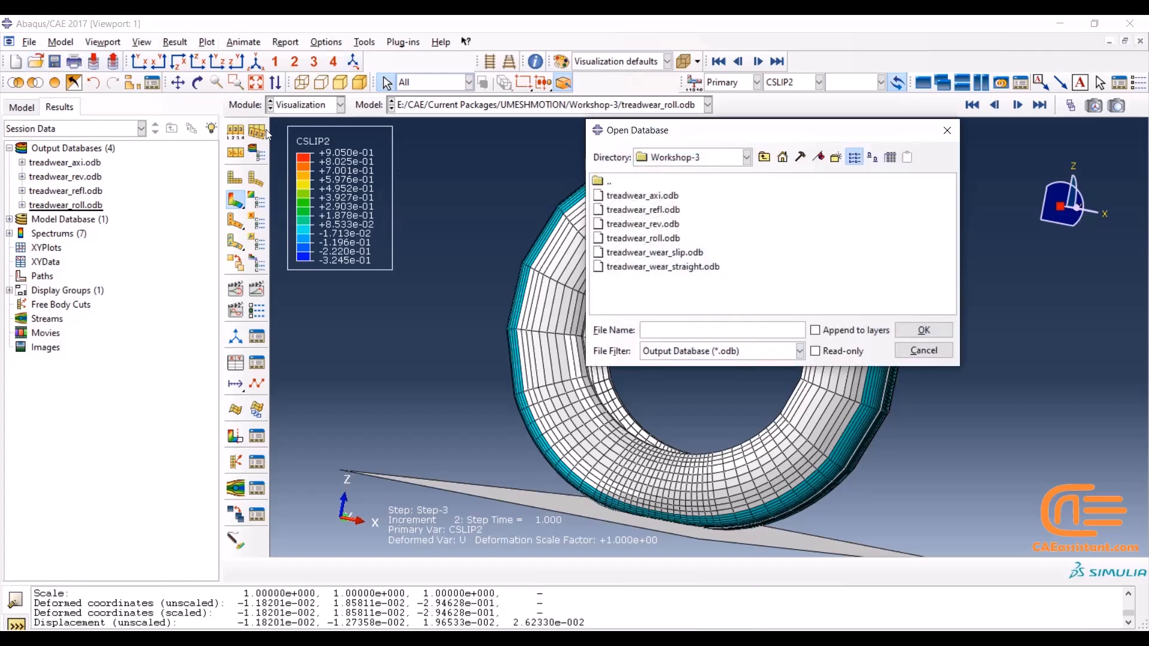
click(663, 271)
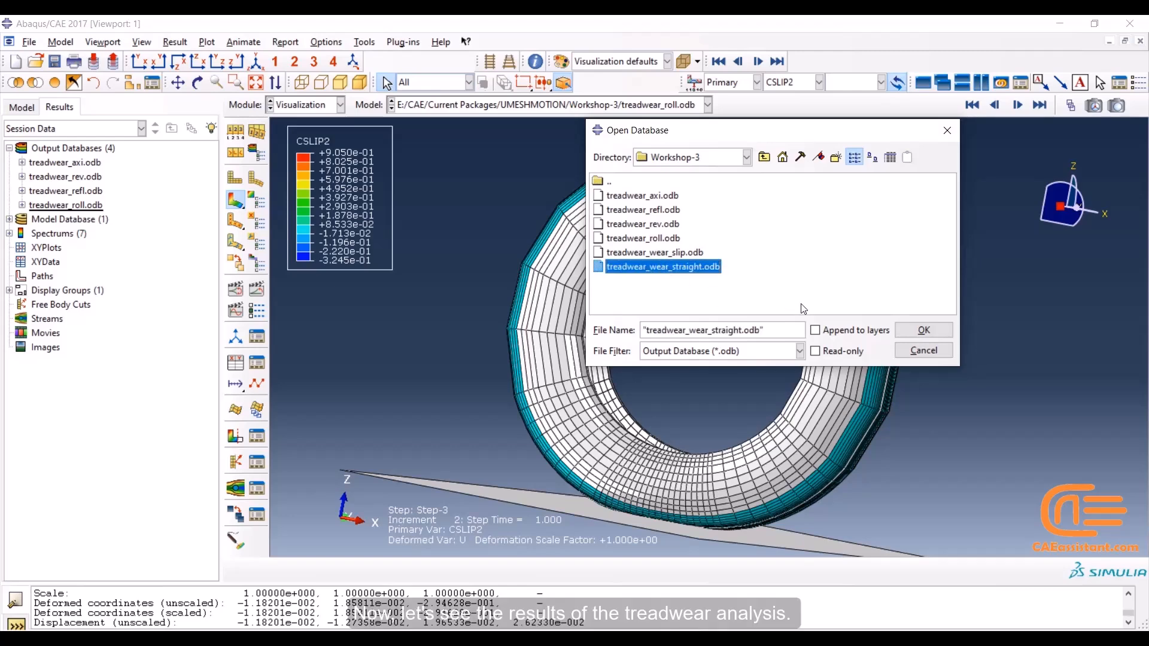
click(907, 333)
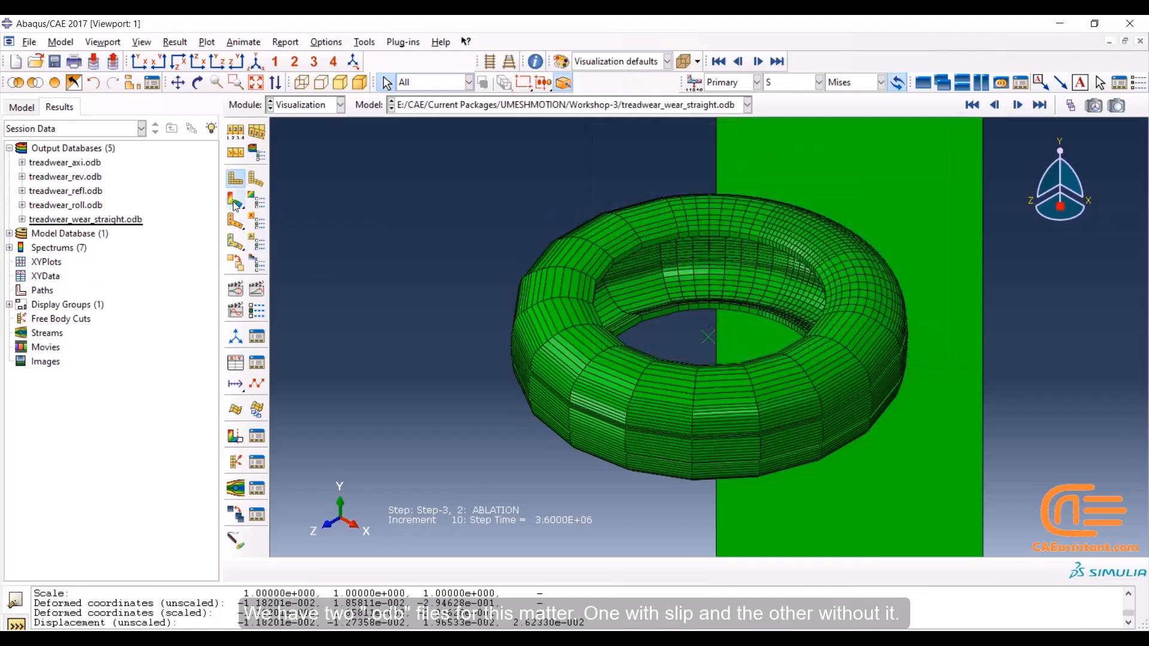
click(235, 201)
click(198, 83)
drag(616, 359, 718, 287)
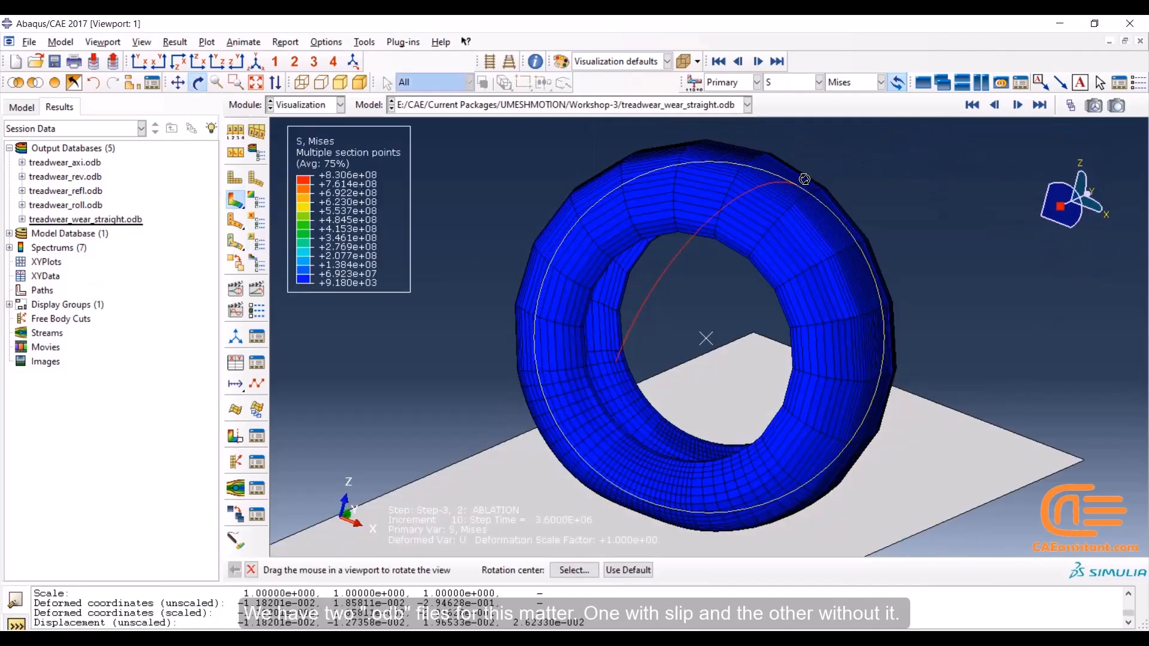
Open the slip wear database treadwear_wear_slip.odb and plot its Mises stress contours on the deformed tire, viewed upright
click(36, 61)
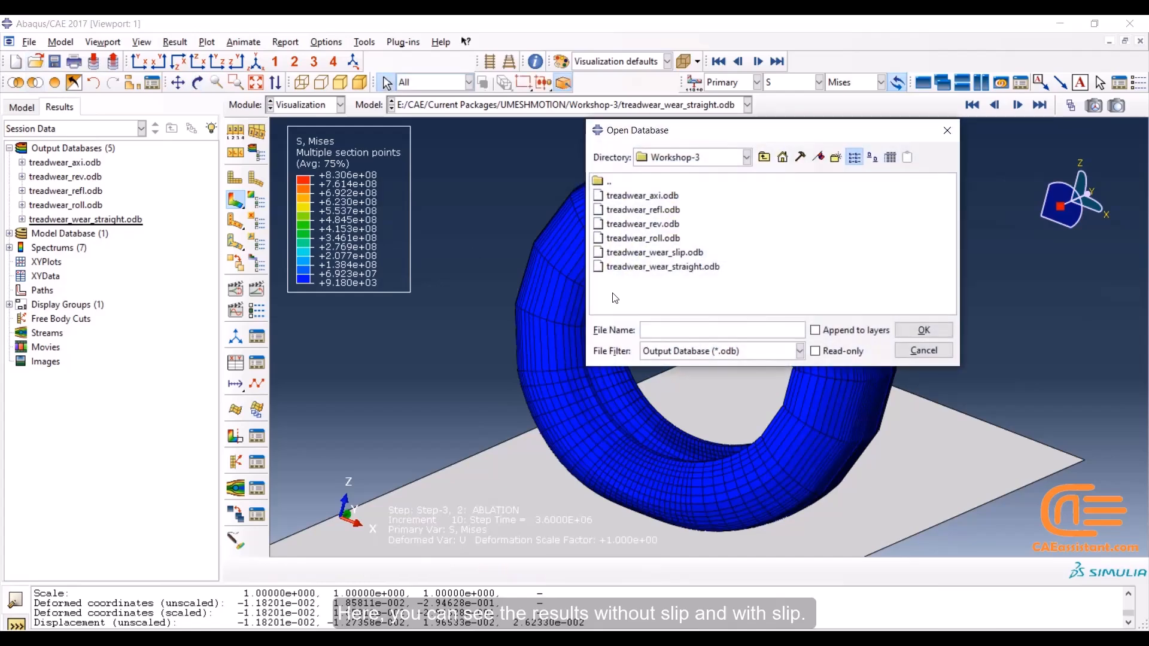
click(655, 252)
click(943, 331)
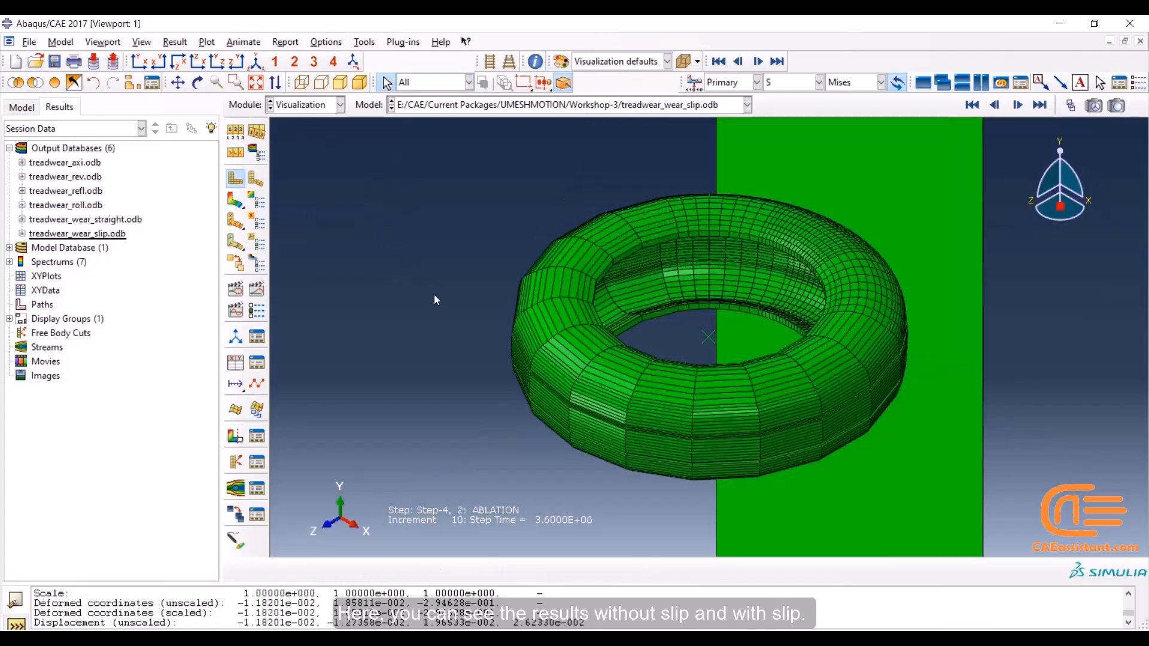
click(233, 204)
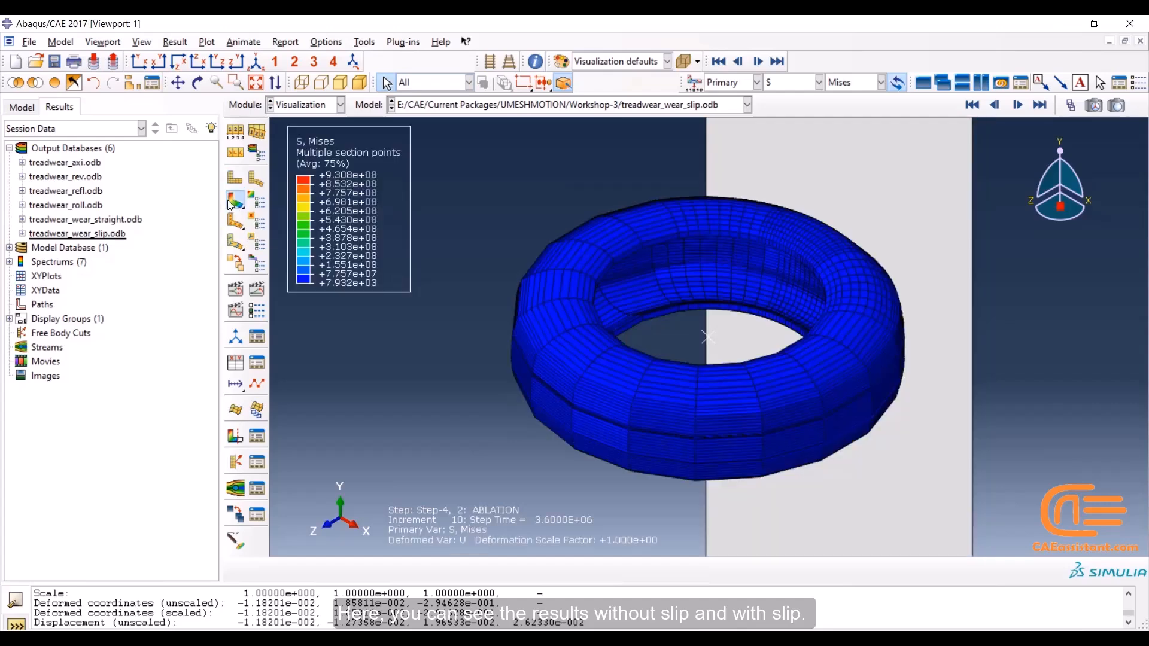
click(198, 82)
drag(688, 383, 748, 192)
key(Escape)
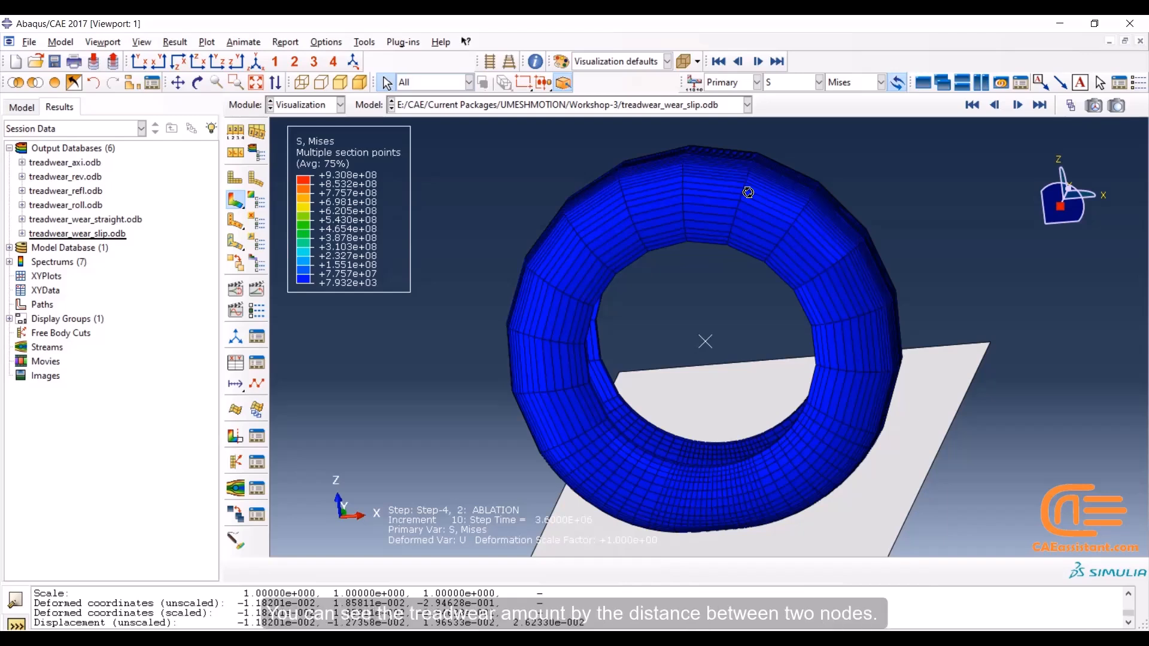
Create two additional viewports and tile all three viewports vertically side by side
click(114, 42)
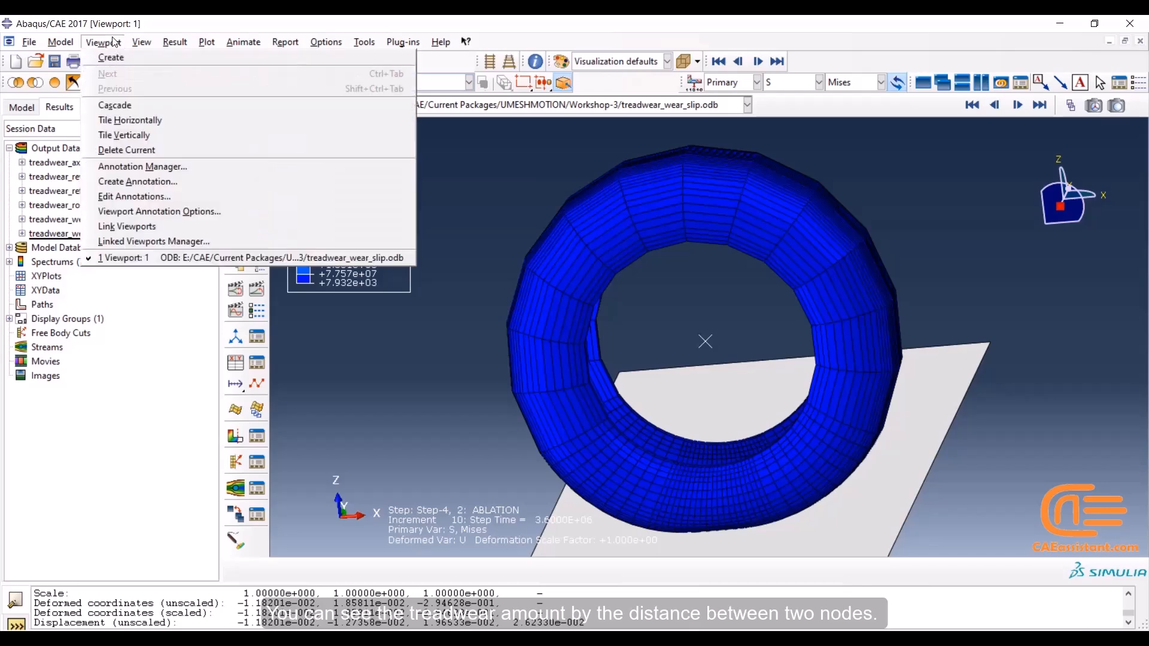
click(116, 47)
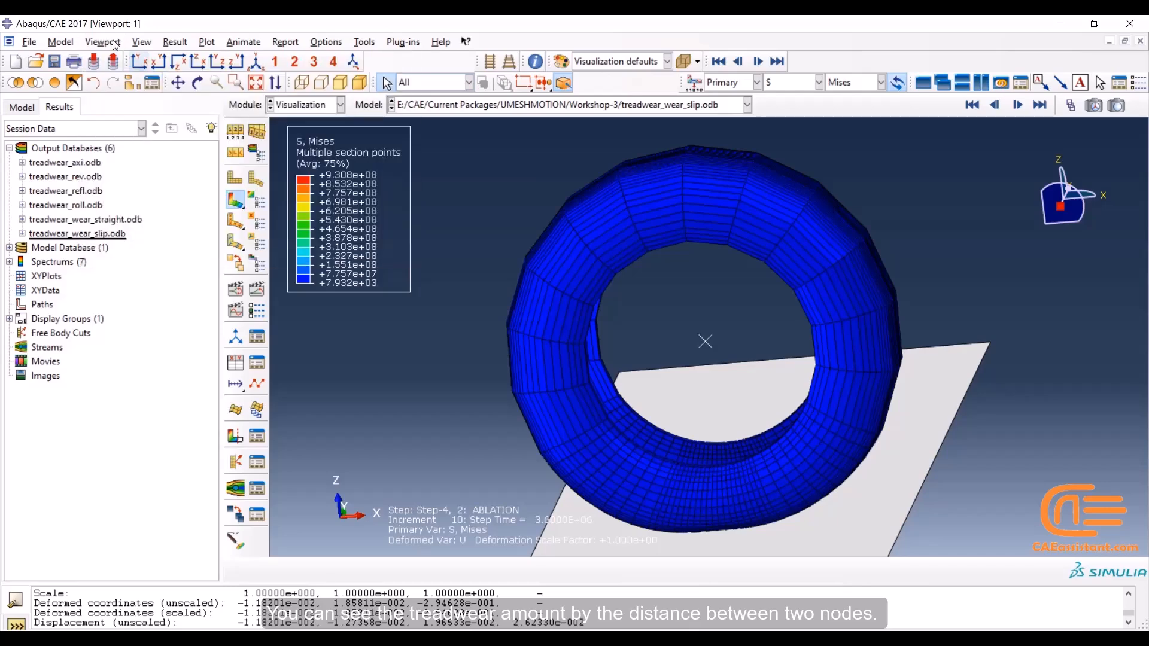
click(103, 42)
click(114, 53)
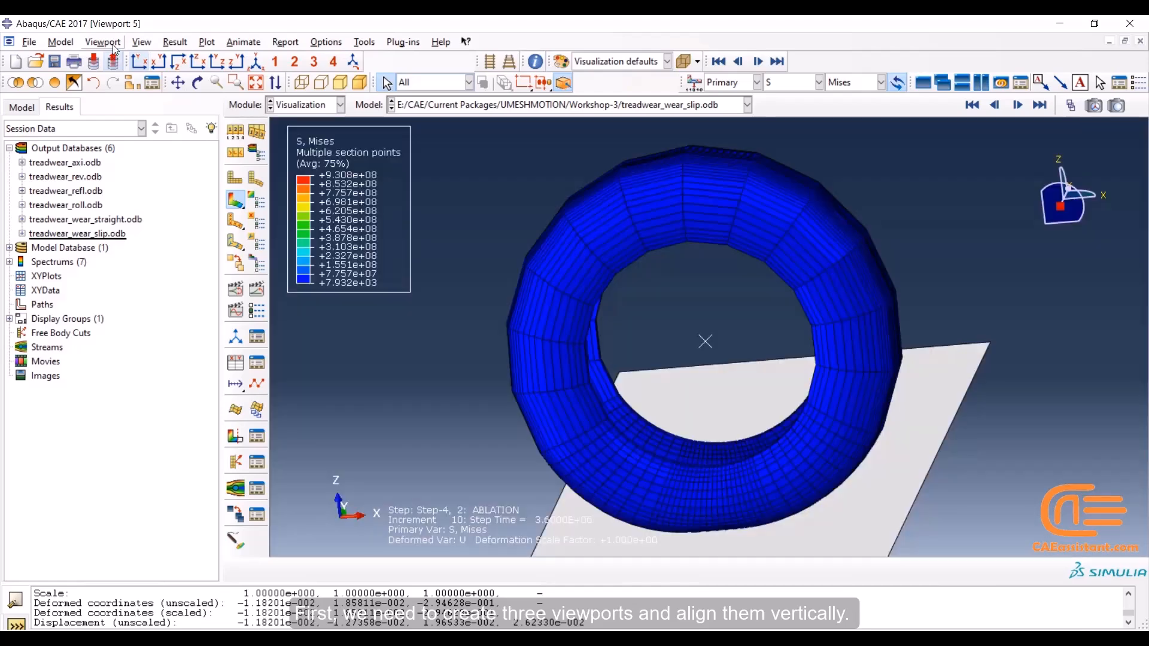
click(114, 46)
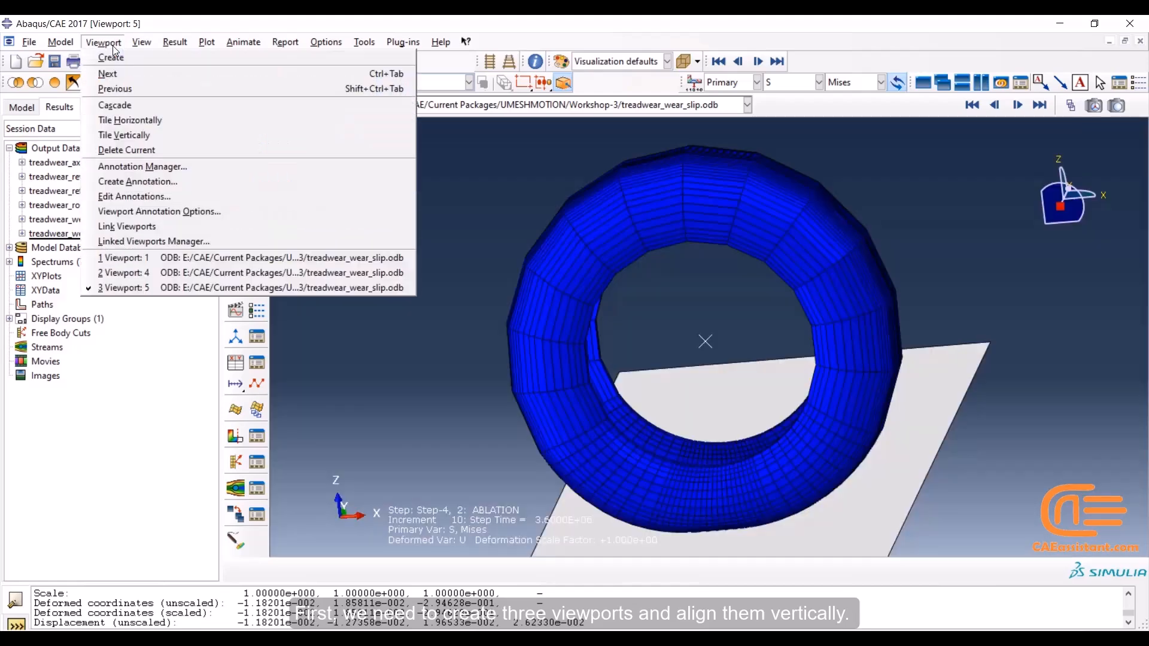
click(117, 132)
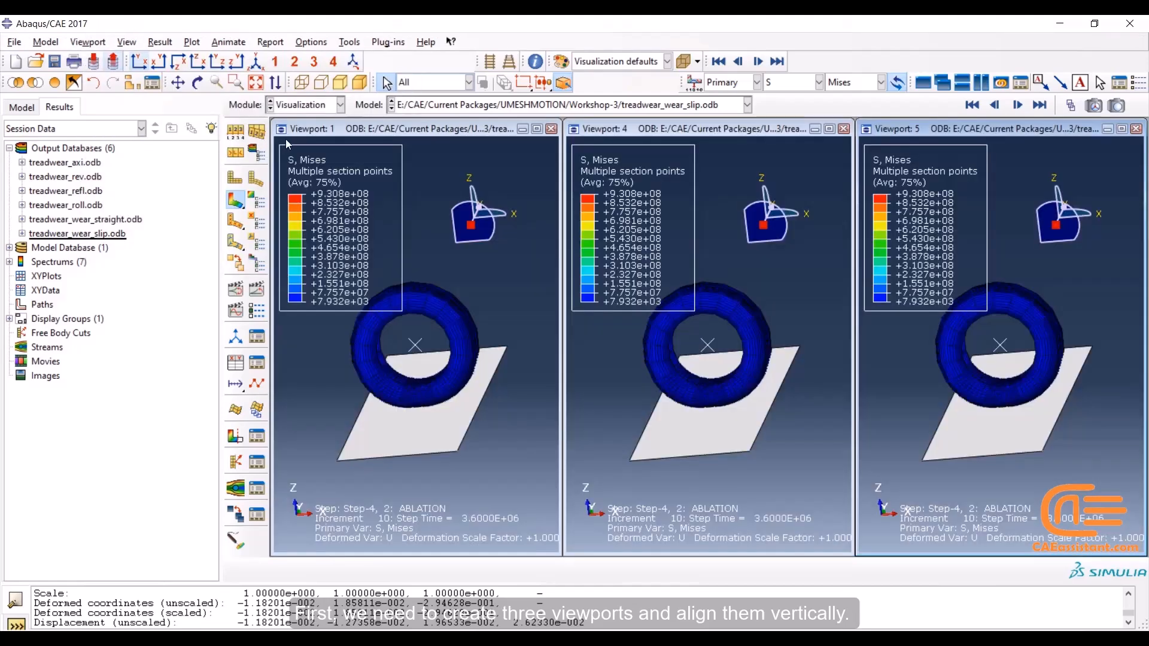
Display treadwear_roll.odb in the first viewport with Mises stress contours on the deformed tire
click(369, 133)
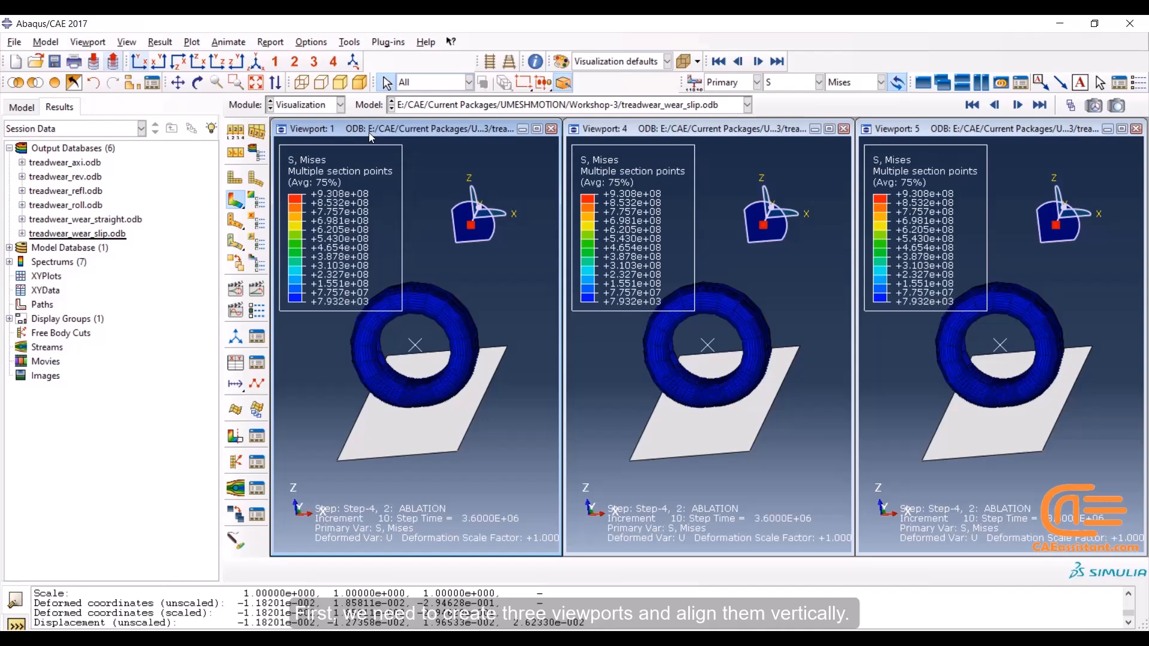
click(537, 108)
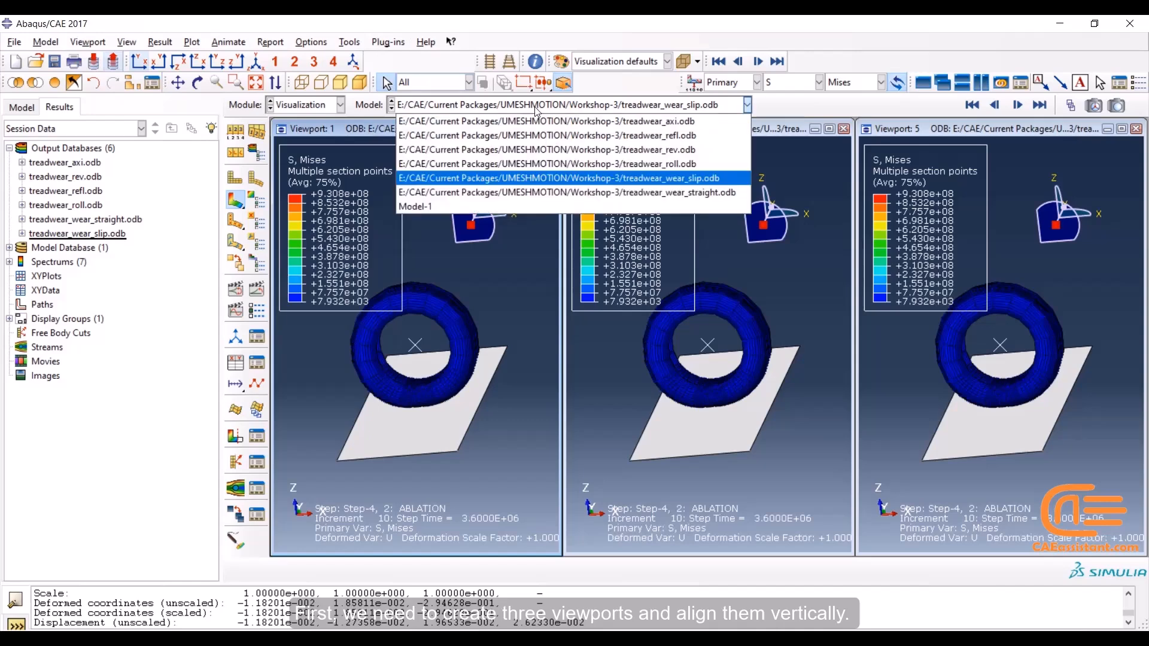
click(538, 164)
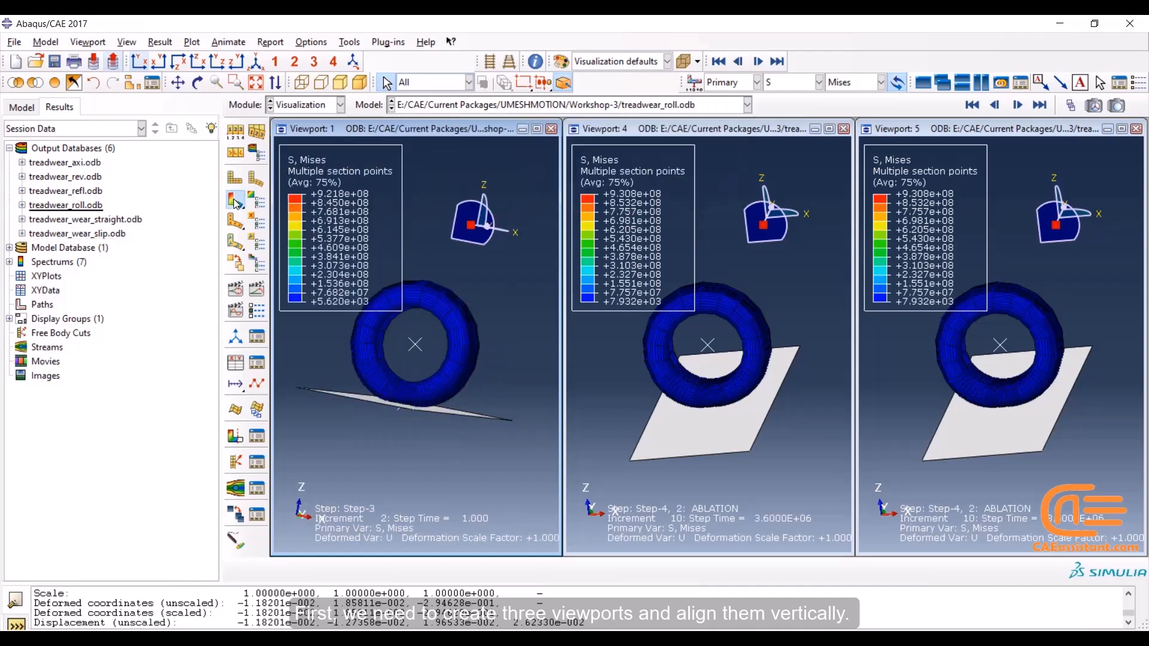
Display treadwear_wear_straight.odb with Mises contours on the deformed tire in the second viewport, and keep treadwear_wear_slip.odb in the third
click(682, 132)
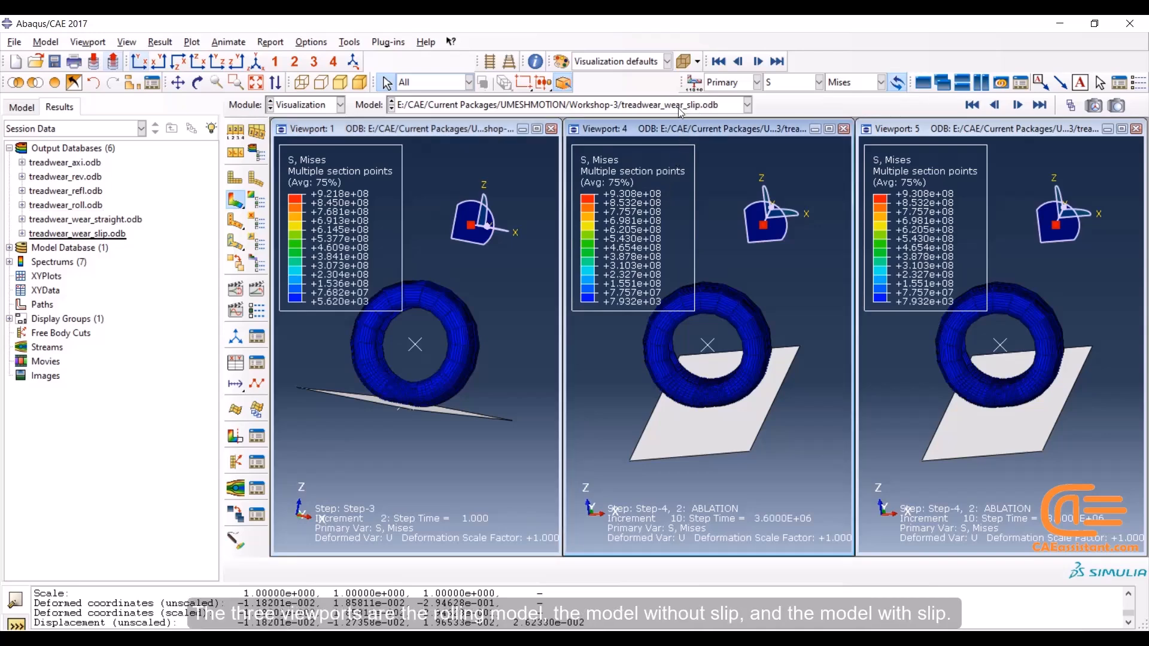
click(681, 108)
click(676, 175)
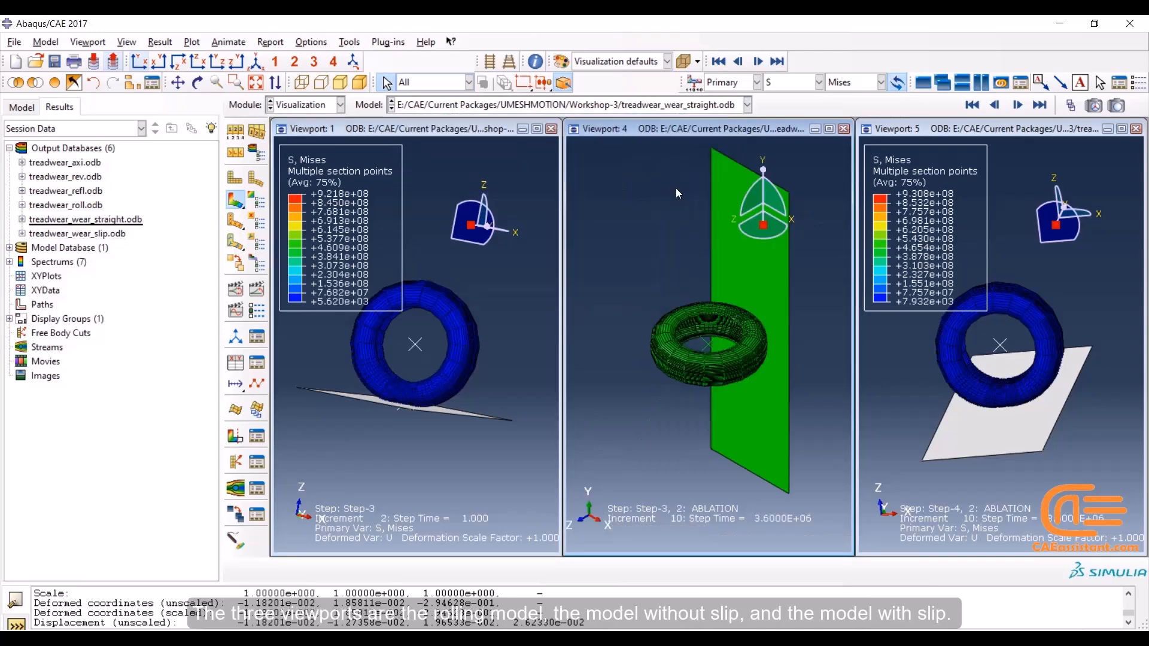
click(235, 201)
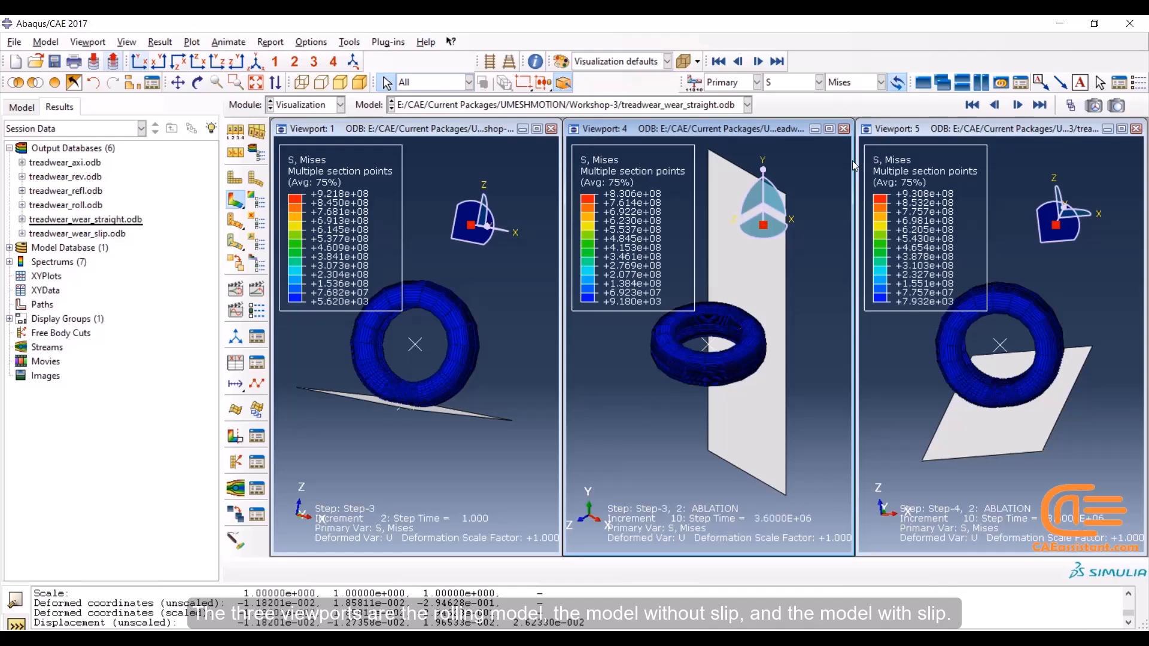
click(901, 132)
click(692, 110)
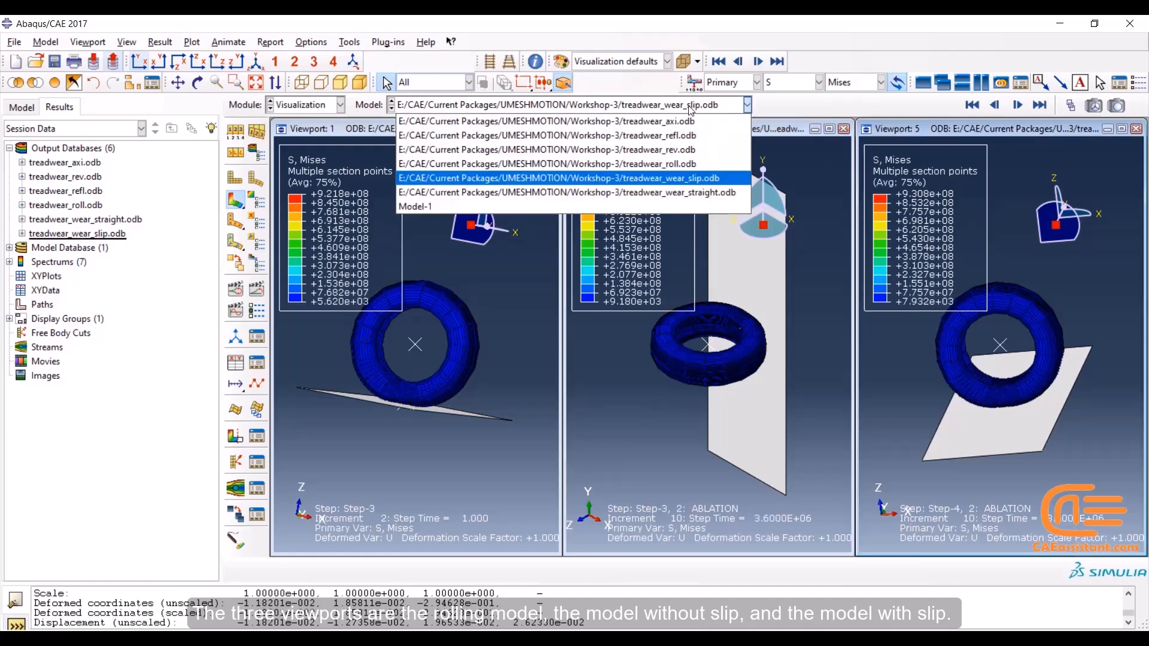
click(691, 109)
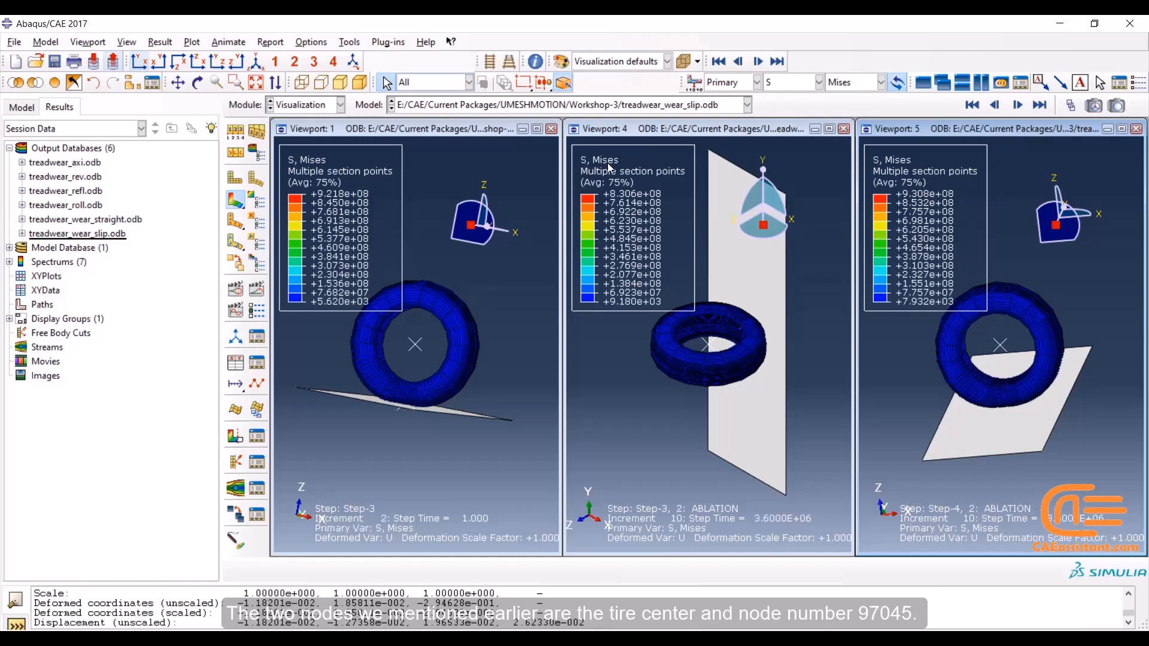
Query the coordinates of node 97045 of PART-1-1 in the rolling model and locate it on the tire in an isometric view
scroll(332, 490, down, 4)
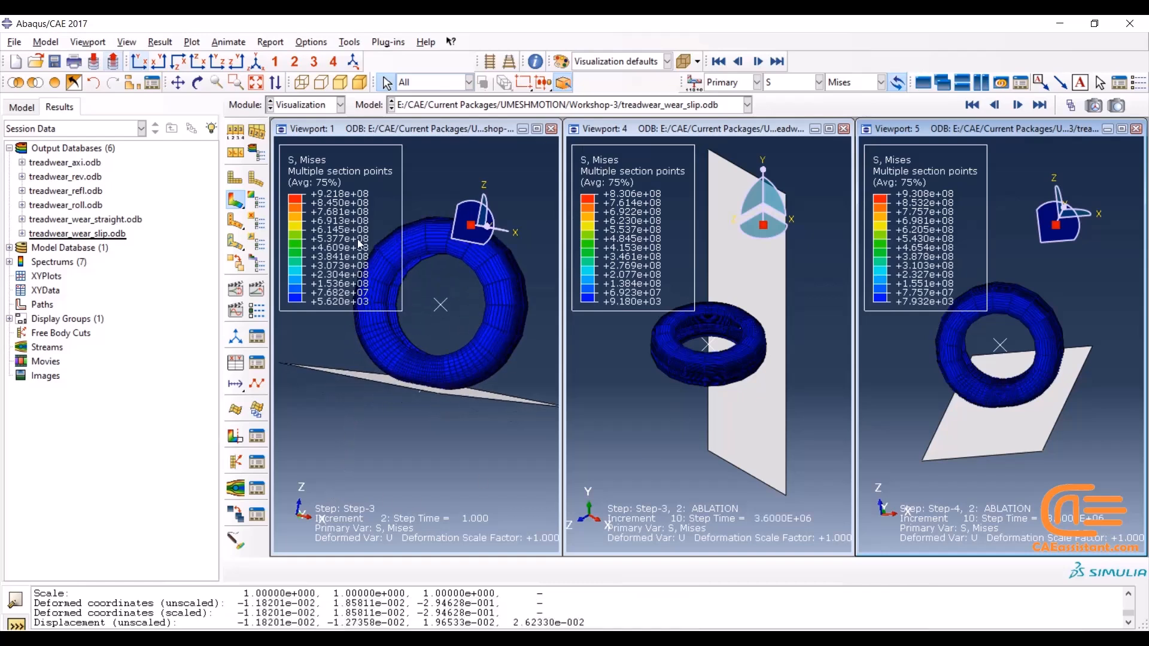
click(256, 82)
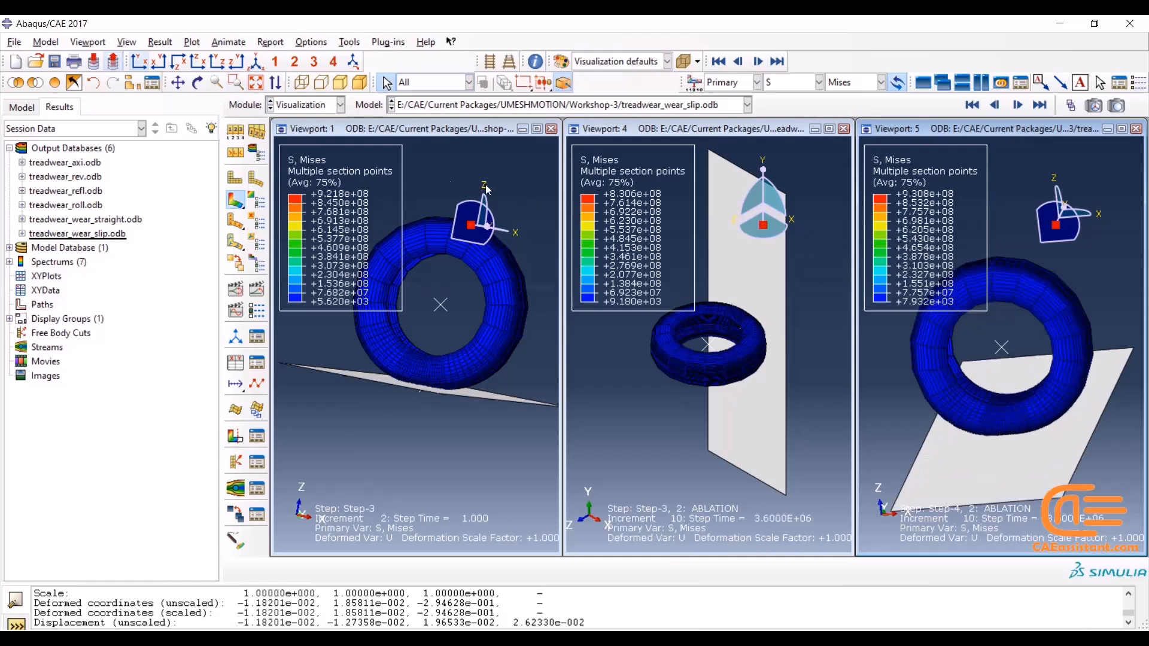
click(420, 132)
click(353, 63)
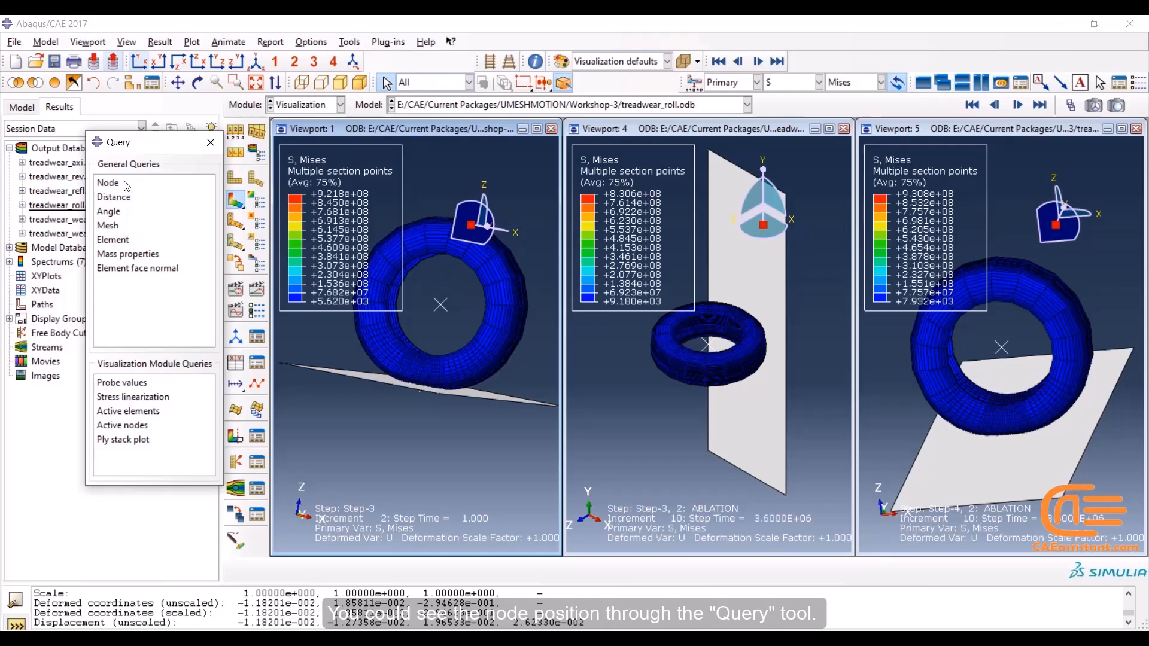
click(114, 183)
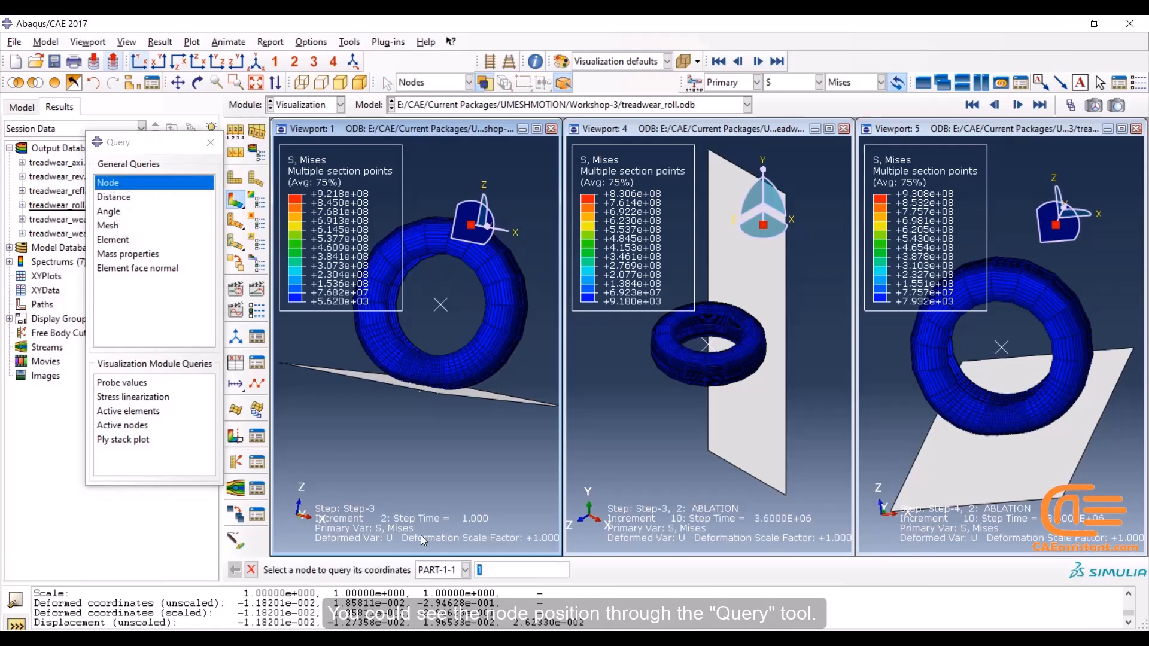
text(97045)
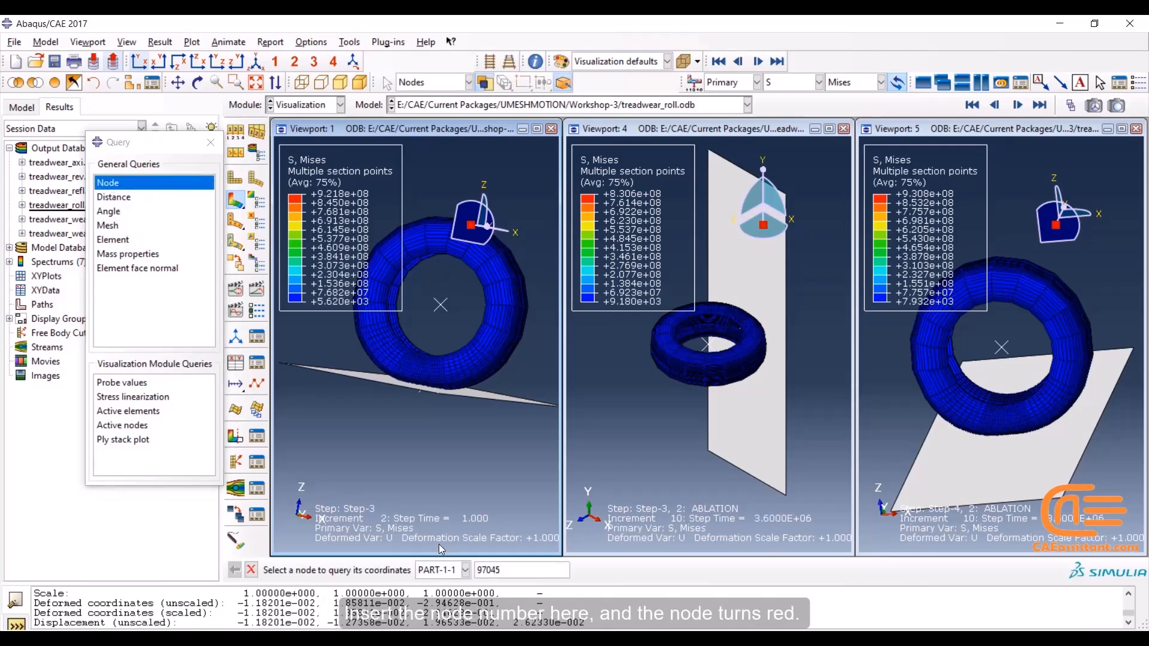
key(Return)
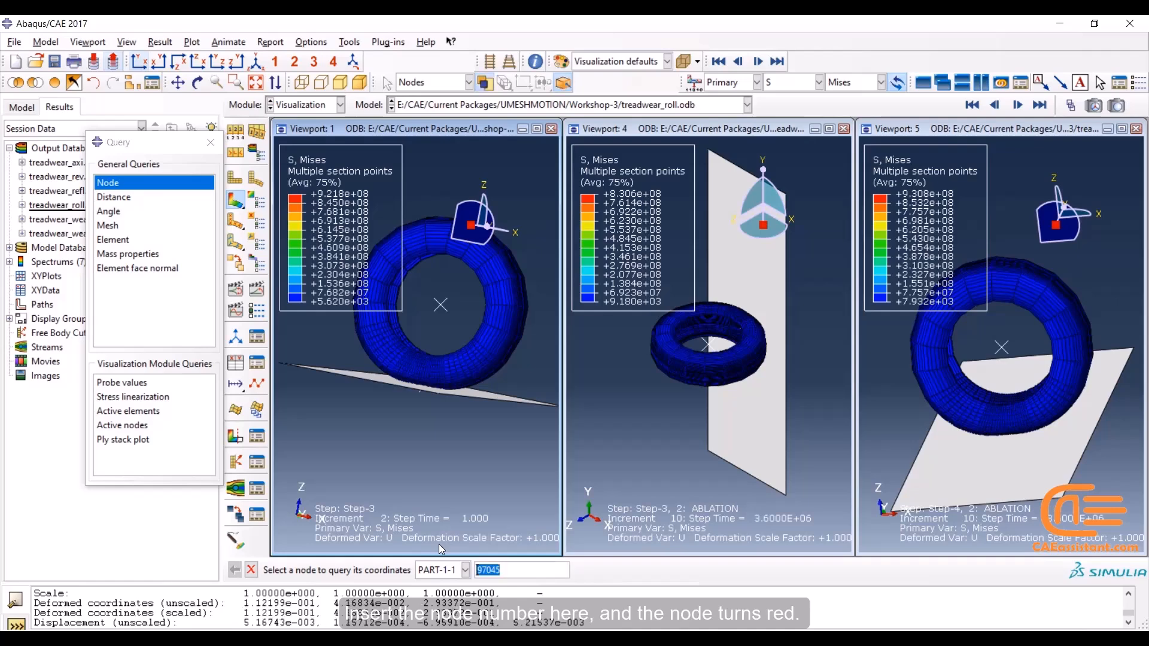
click(467, 131)
click(256, 62)
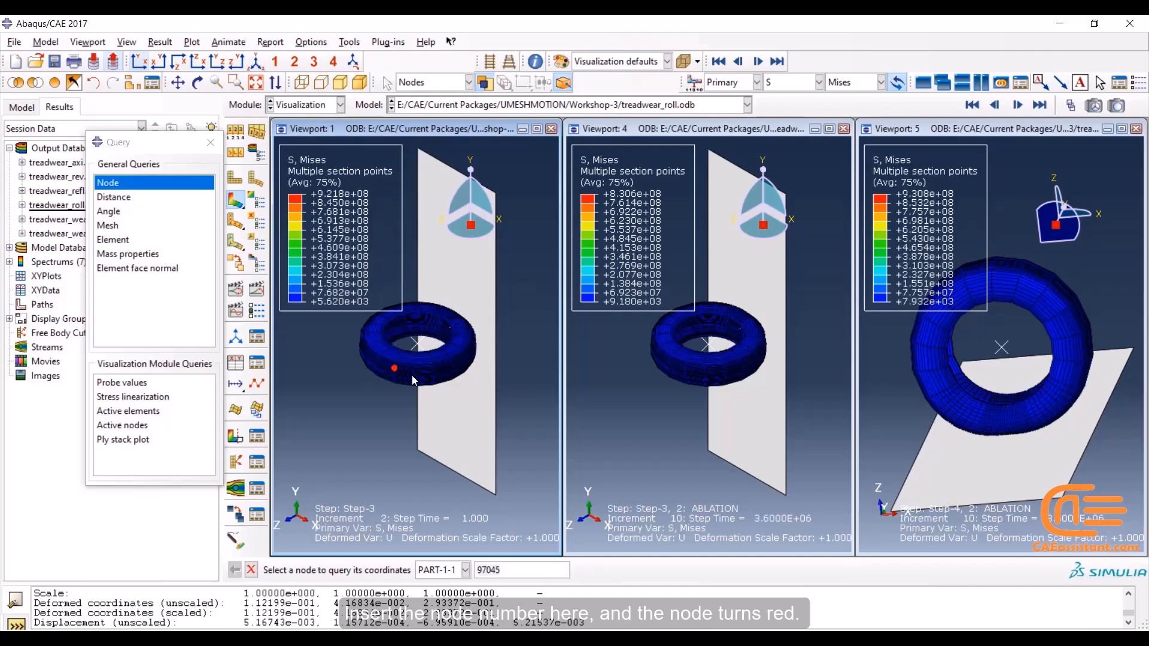
scroll(403, 362, down, 5)
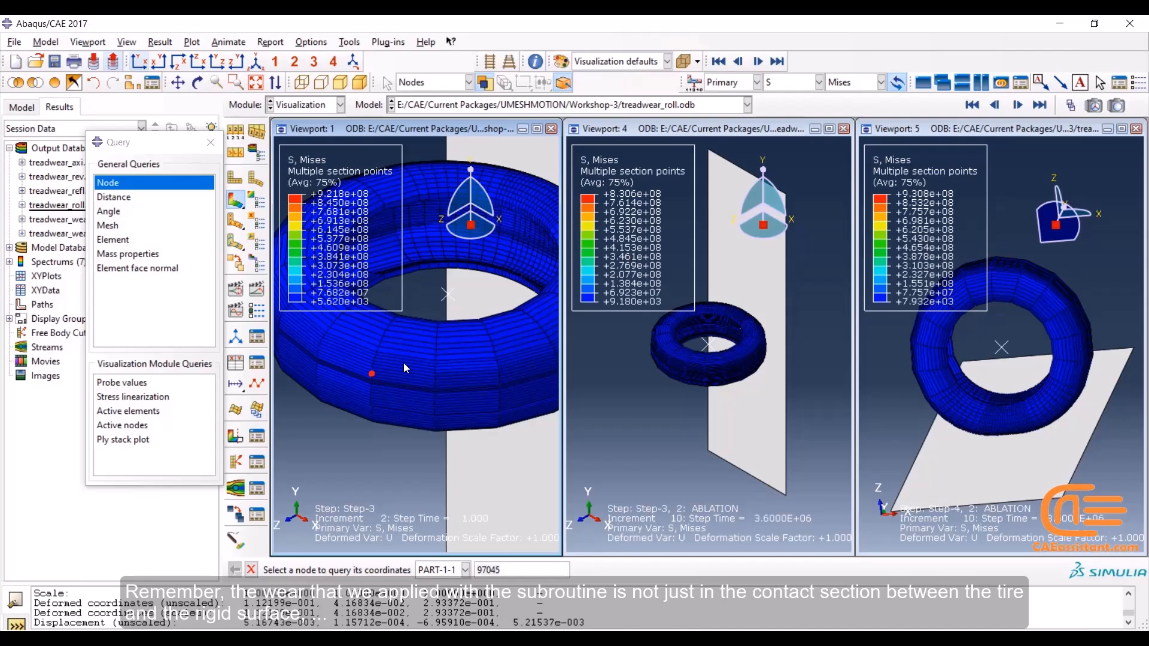
scroll(404, 362, up, 3)
scroll(404, 363, up, 2)
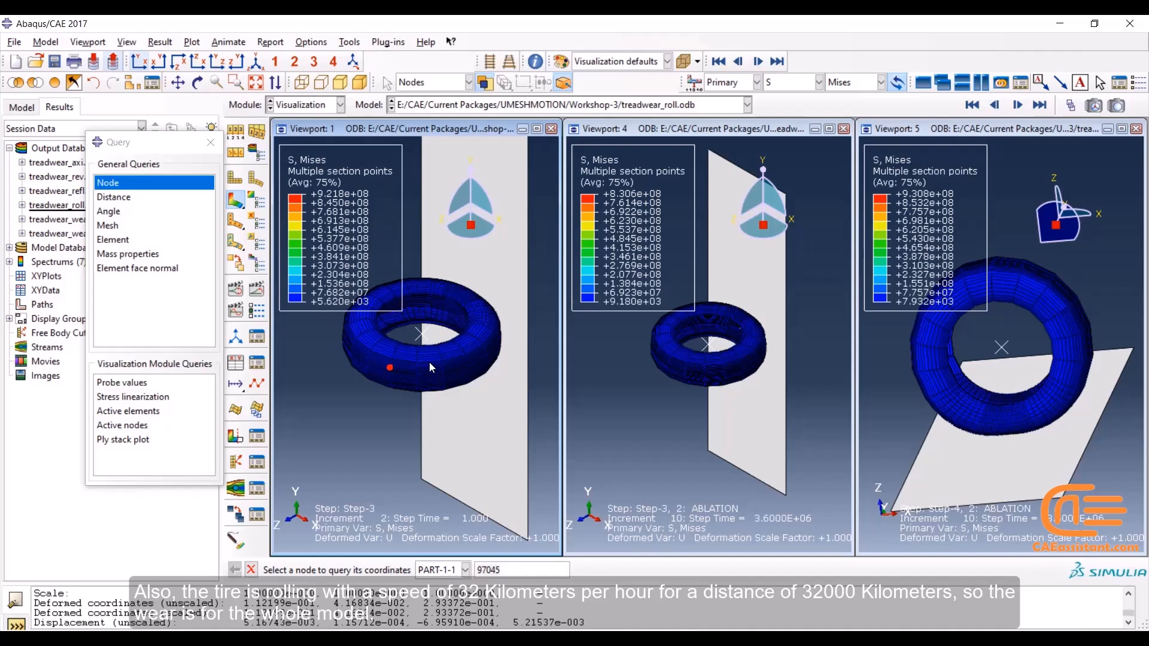
Measure the distance from the tire center to node 97045 in the rolling model
click(123, 203)
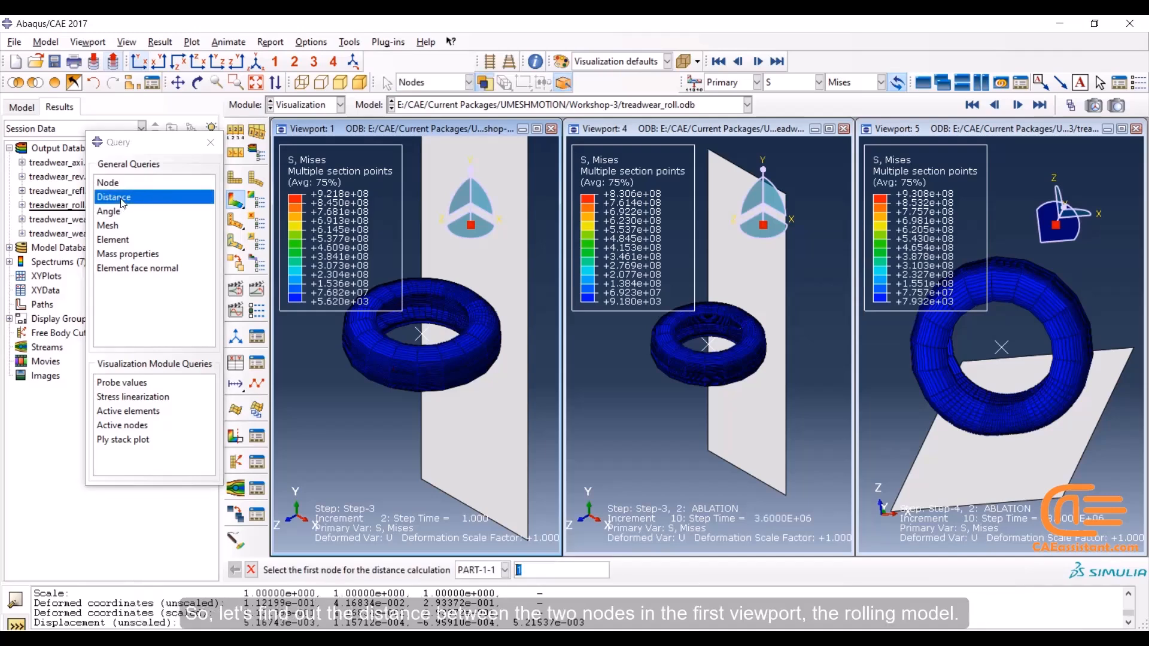
click(422, 336)
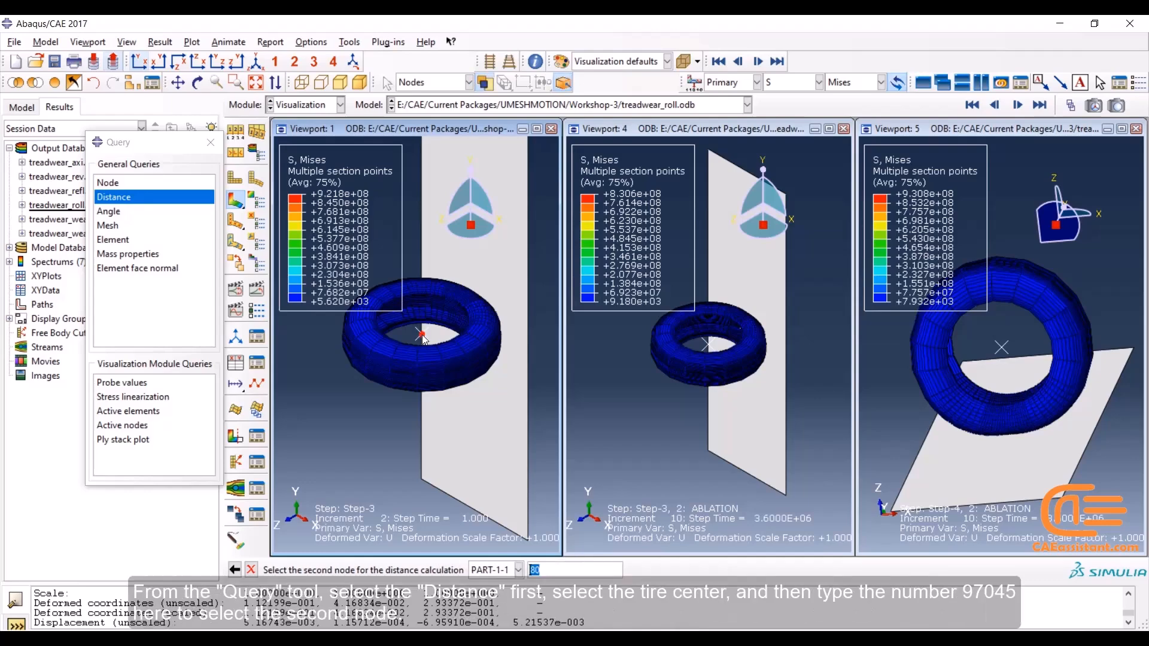
text(970)
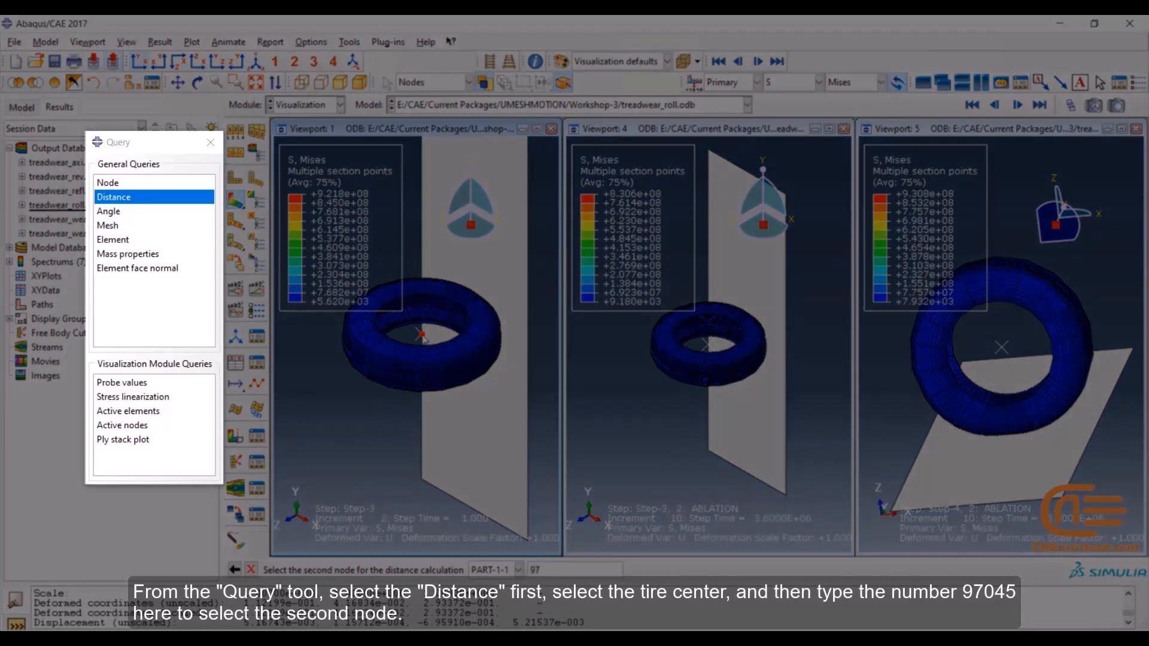
text(45)
key(Return)
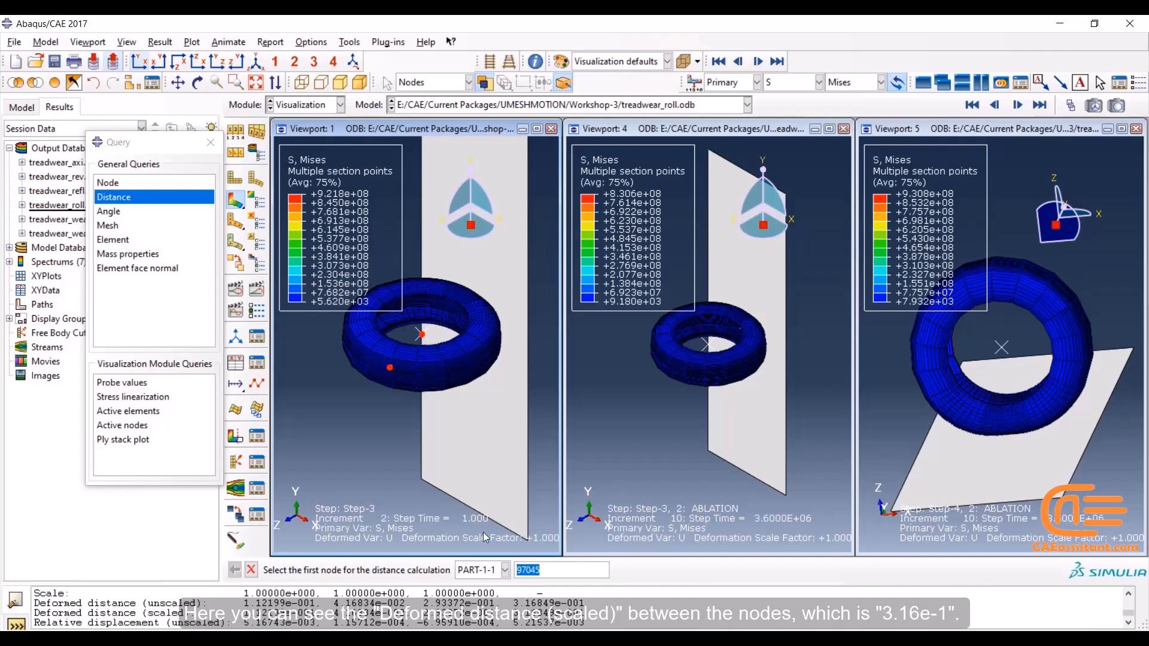
Measure the distance from the tire center to node 97045 in the no-slip wear model
click(667, 140)
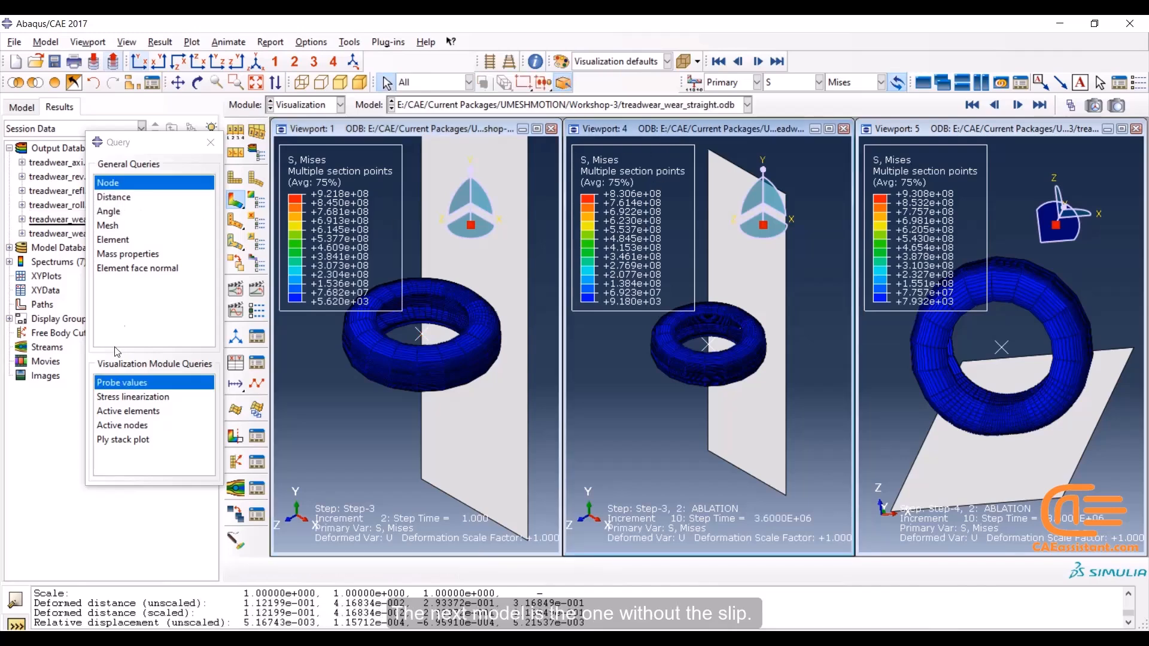
click(132, 202)
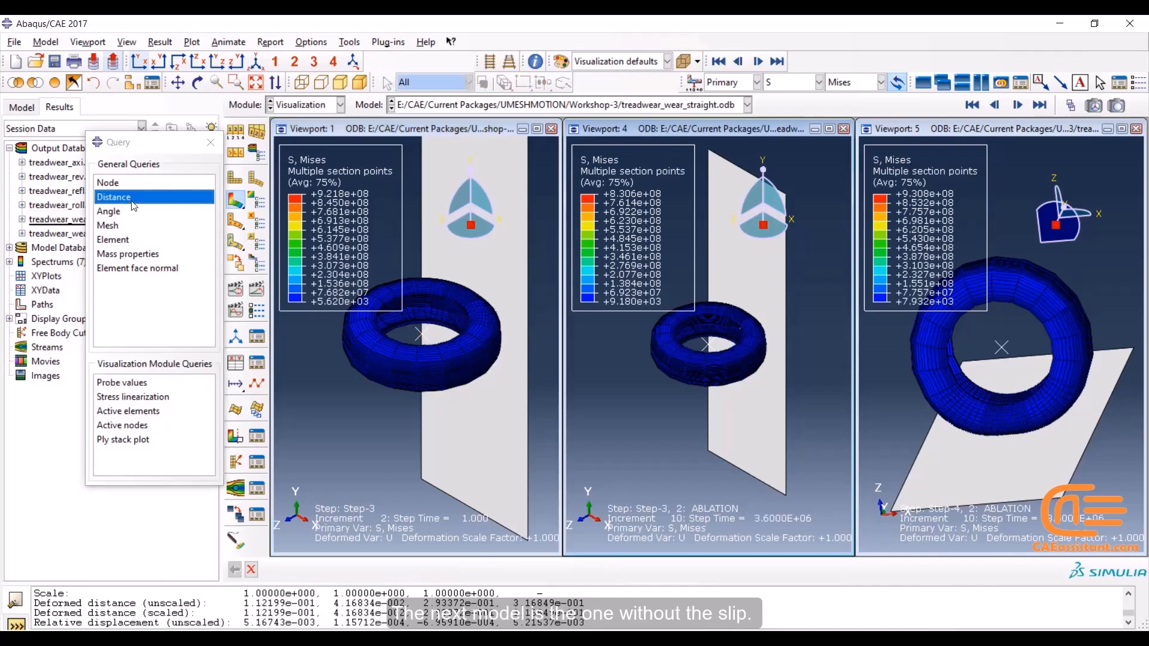
click(709, 346)
text(97045)
key(Return)
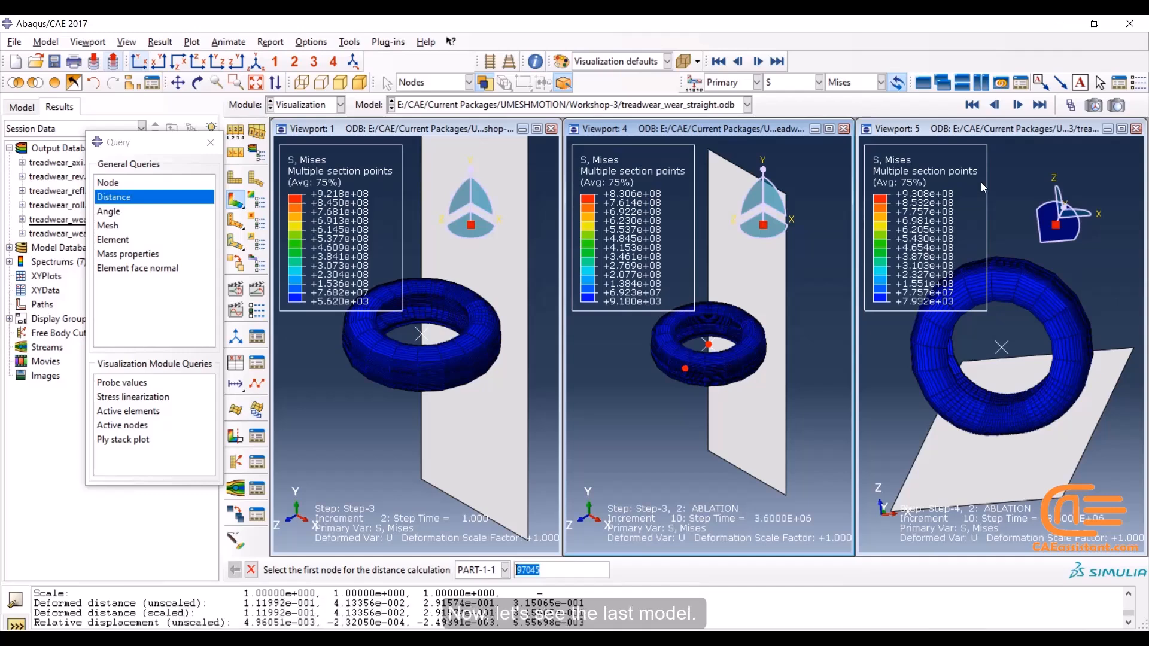
Measure the distance from the tire center to node 97045 in the slip wear model, and close the query tool
click(979, 128)
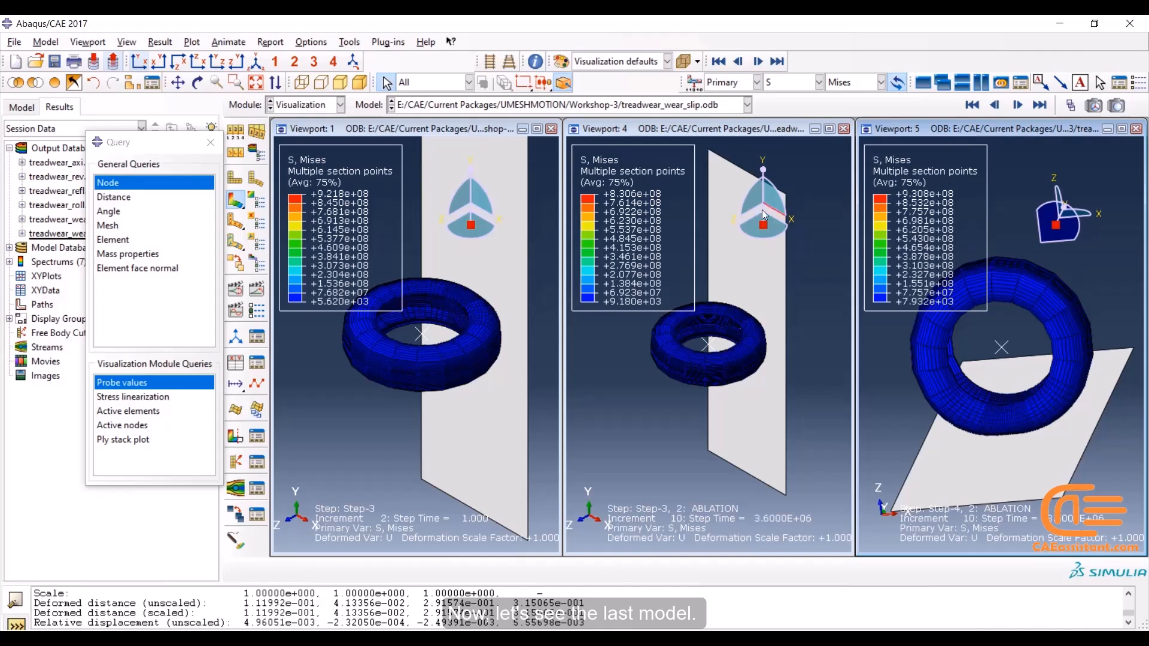
click(124, 200)
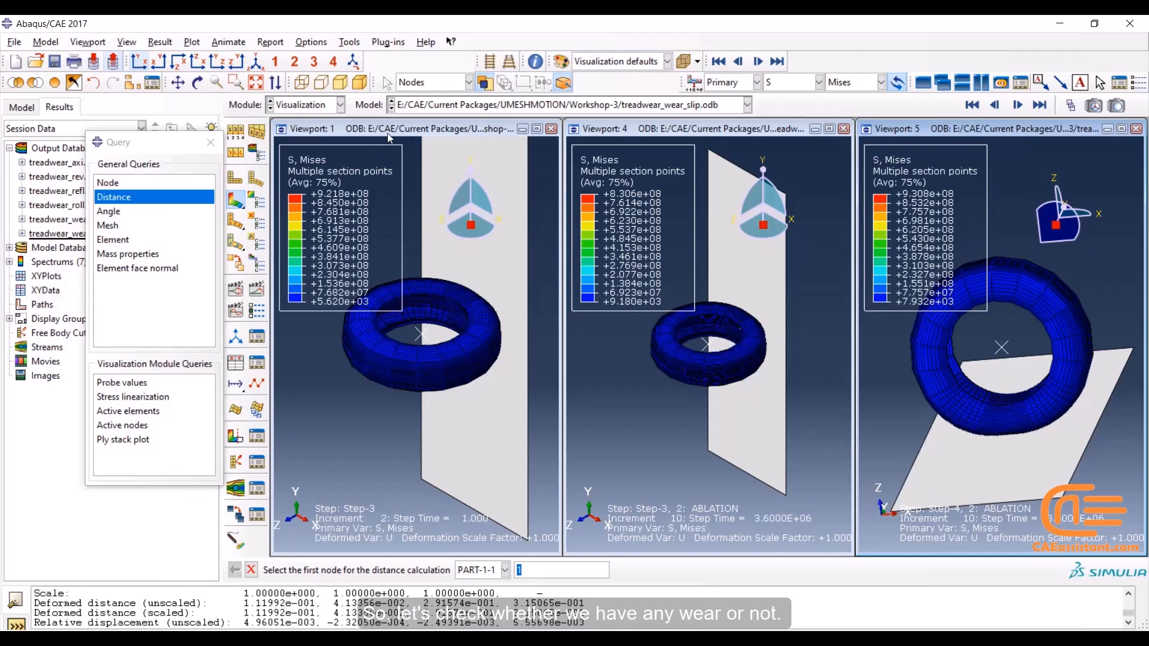
click(1002, 348)
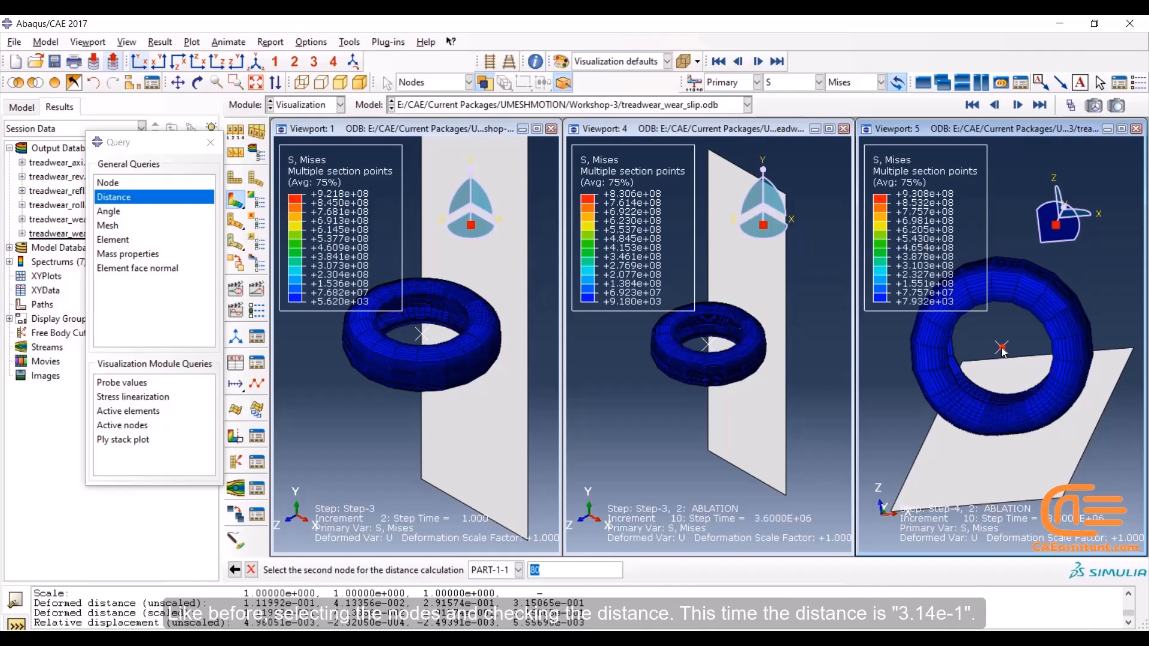
text(97045)
key(Return)
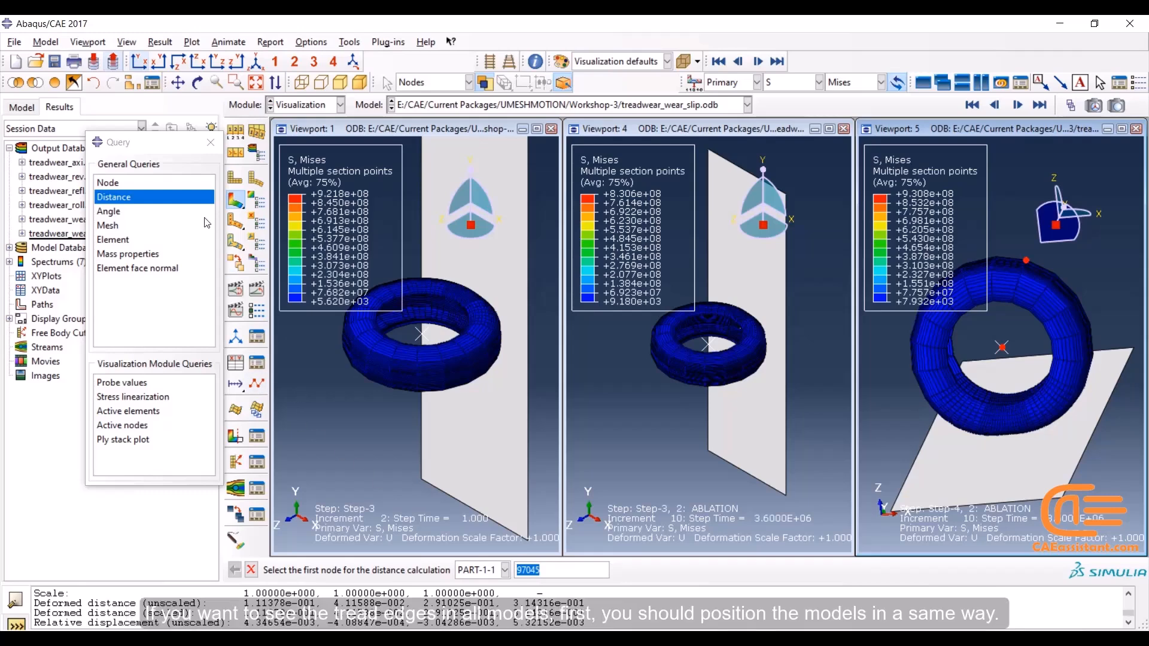
click(212, 148)
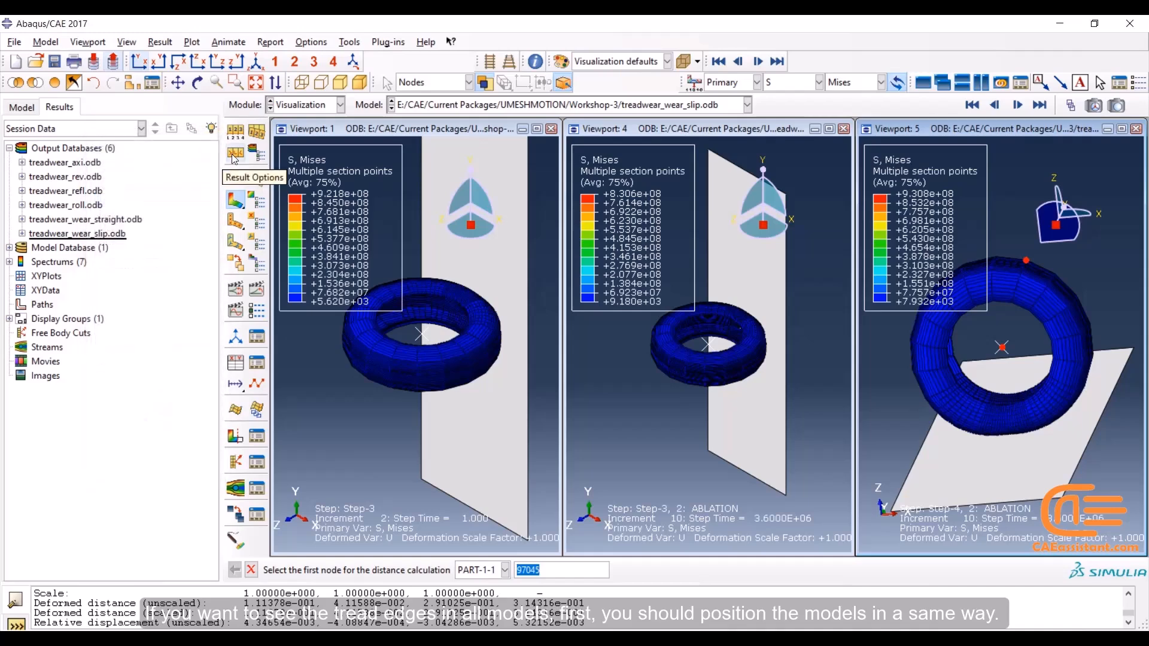
In the rolling model, show the undeformed tire in the XZ plane and remove the negative-X half of its elements from the display
click(376, 131)
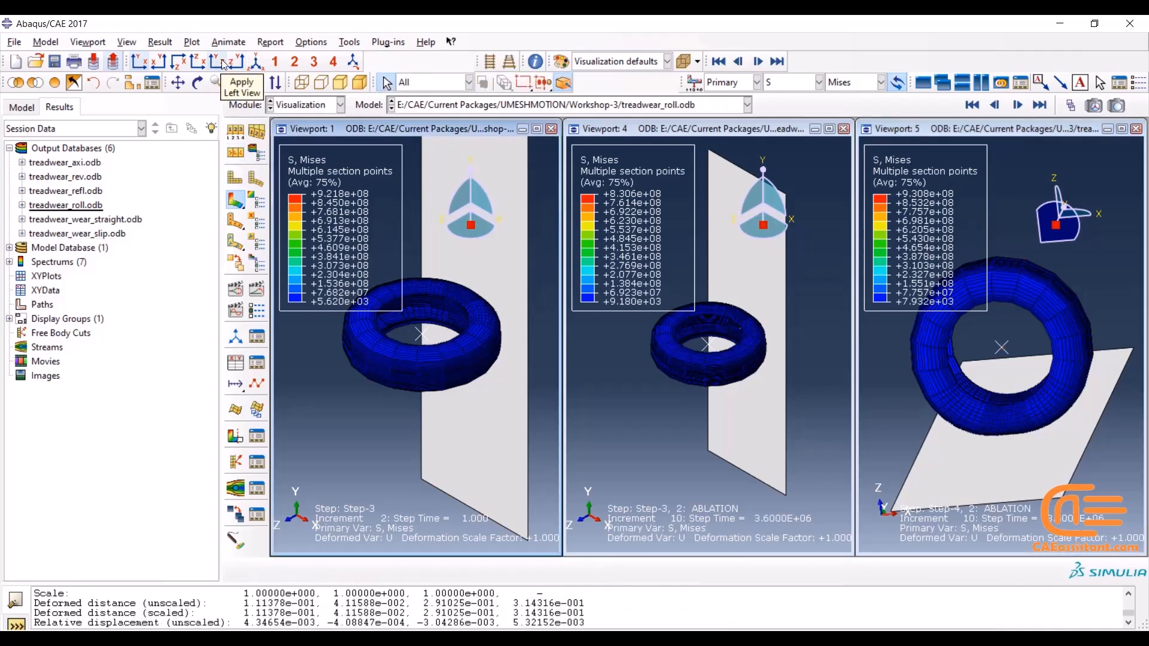
click(180, 64)
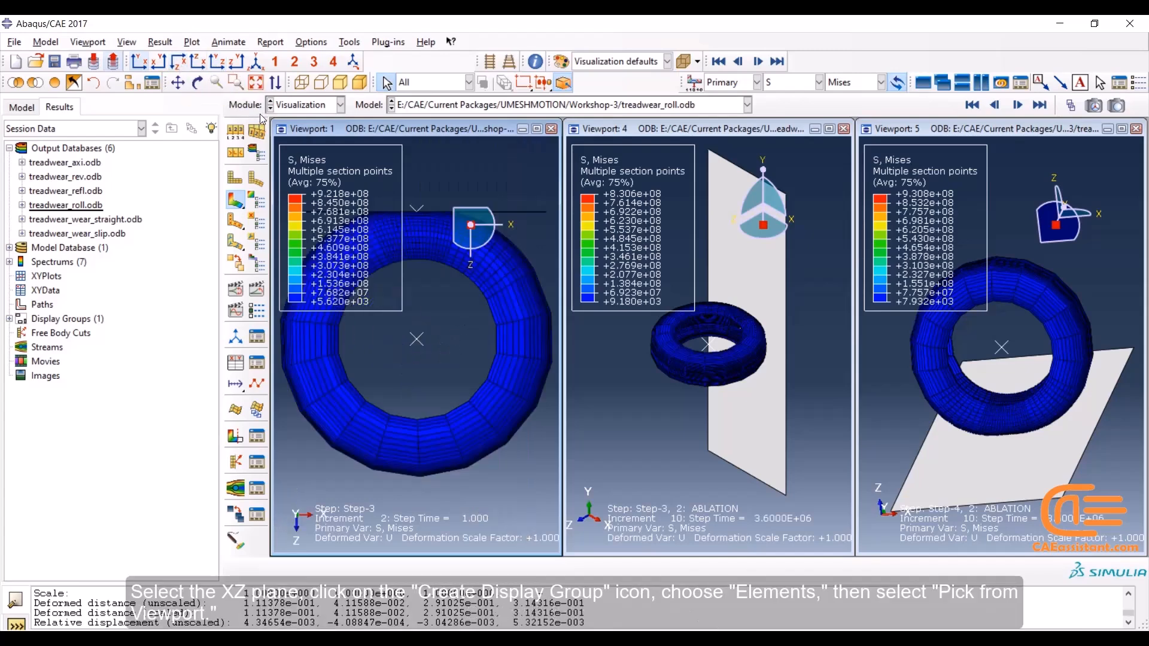
click(132, 85)
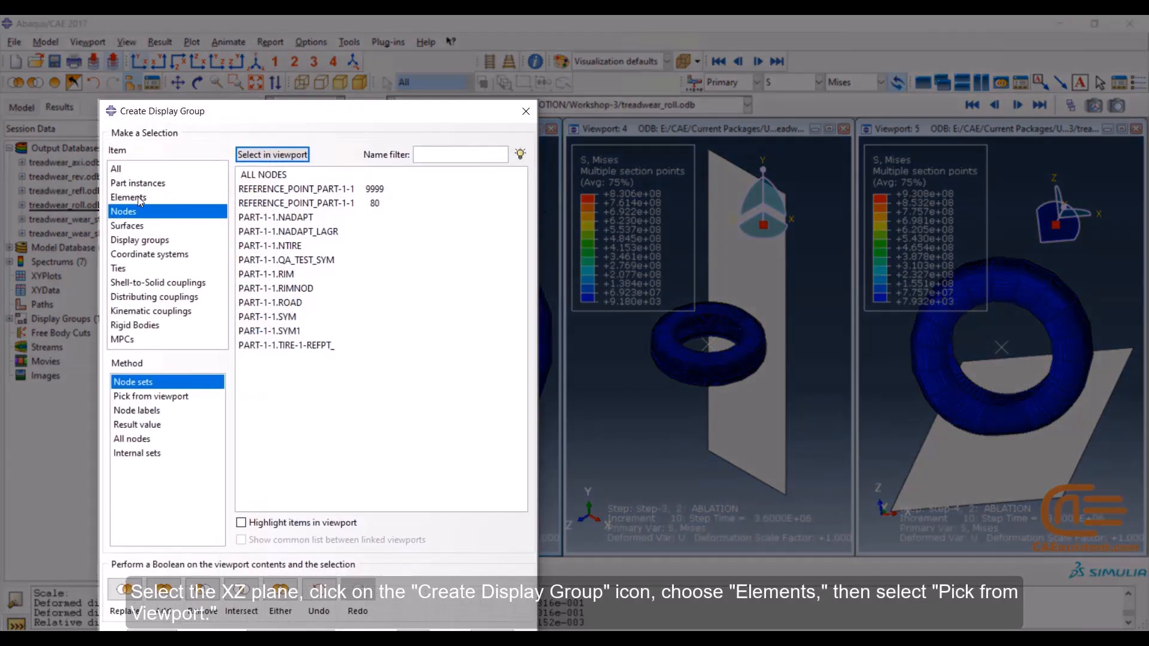
click(137, 197)
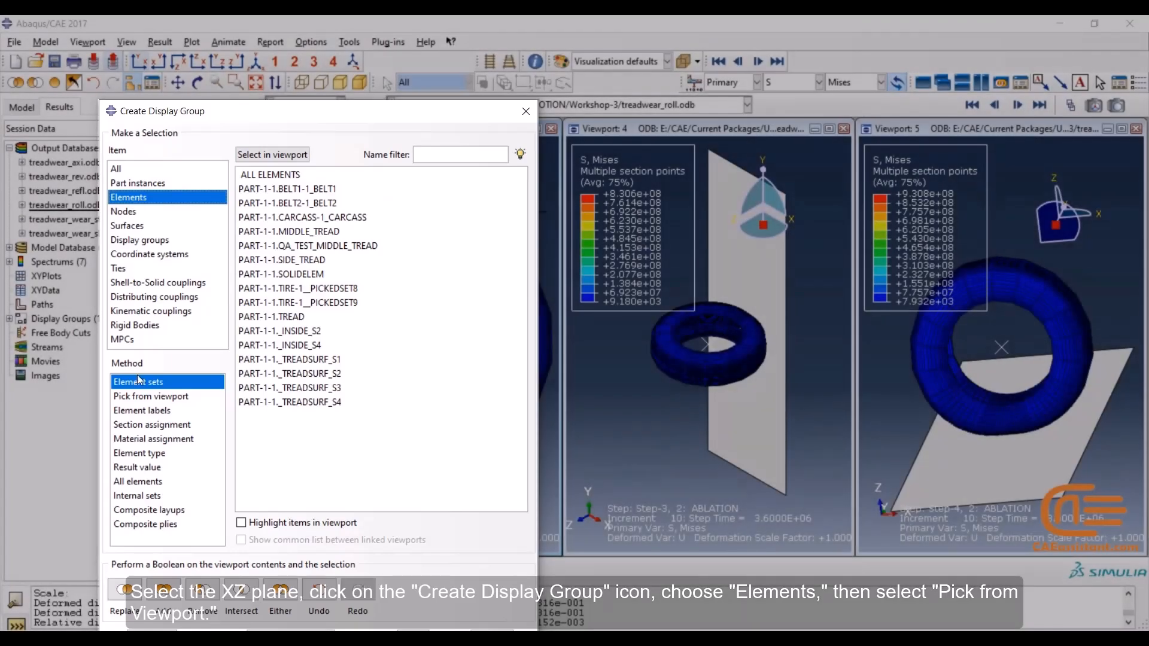
click(151, 396)
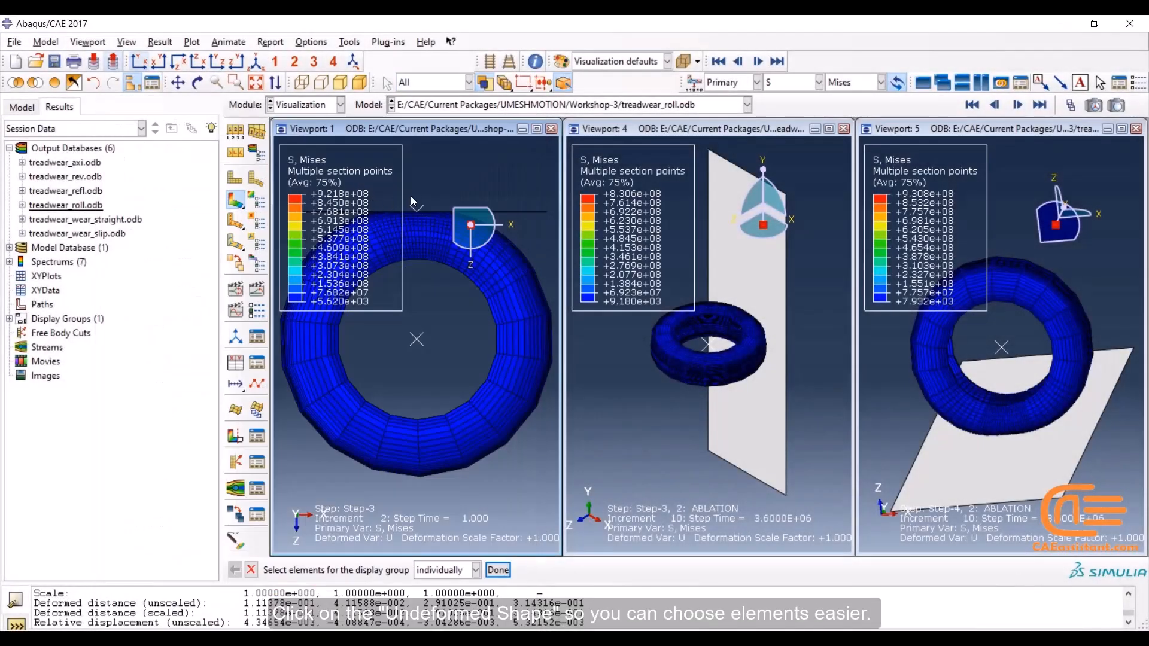
click(235, 179)
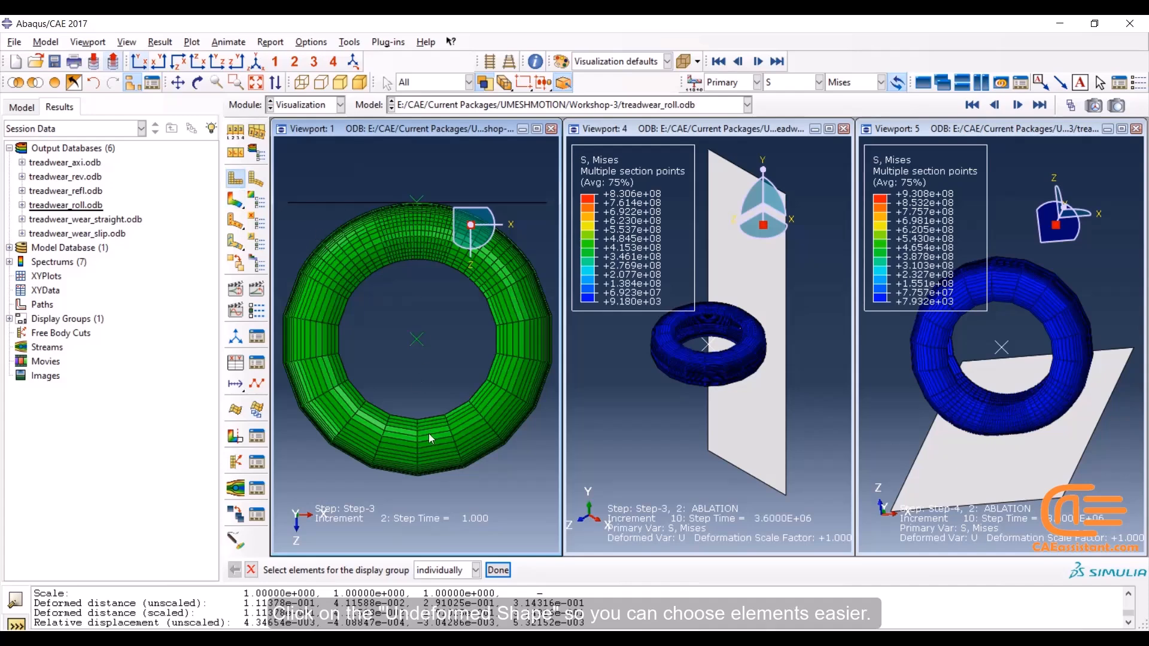
drag(416, 486, 277, 129)
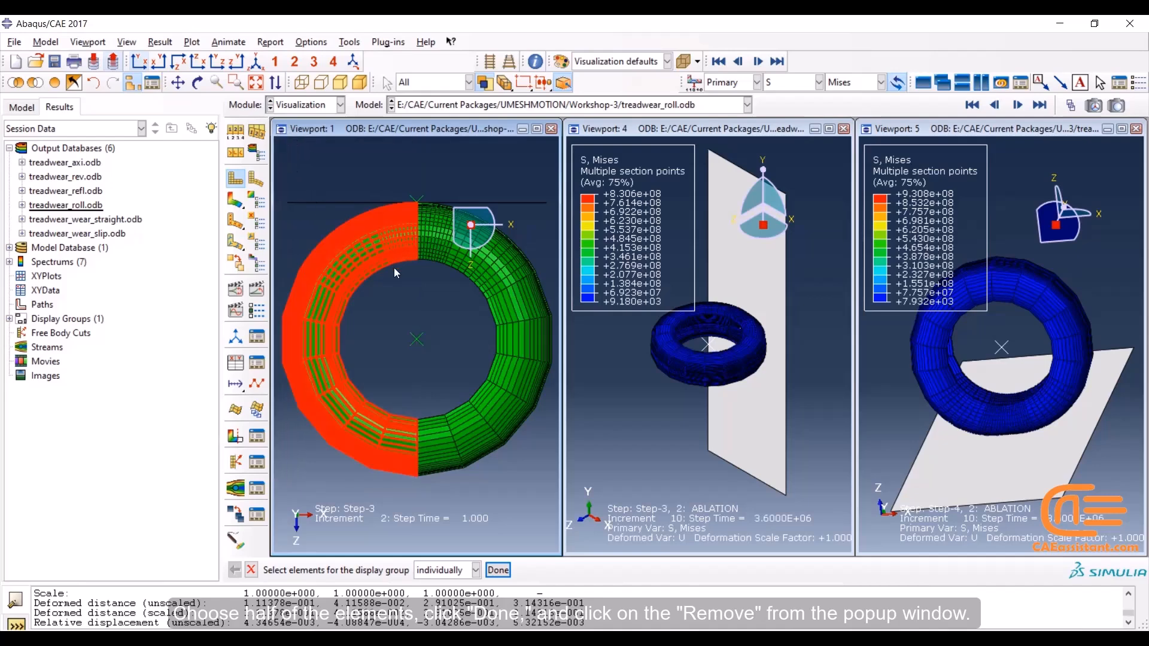
click(497, 569)
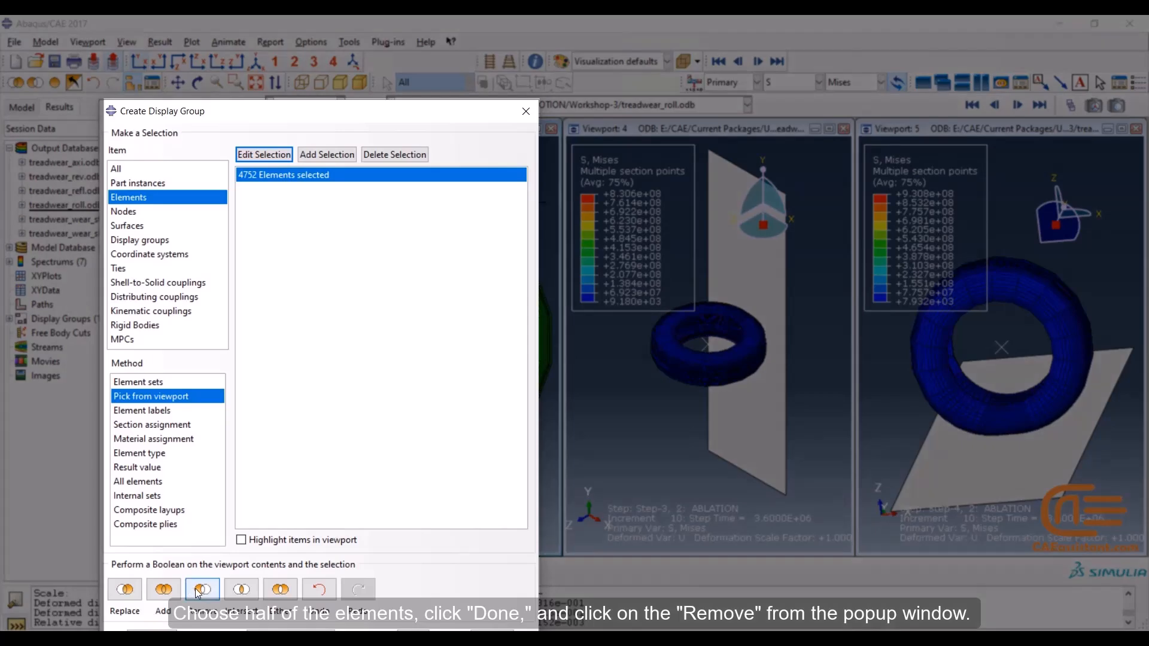
click(200, 591)
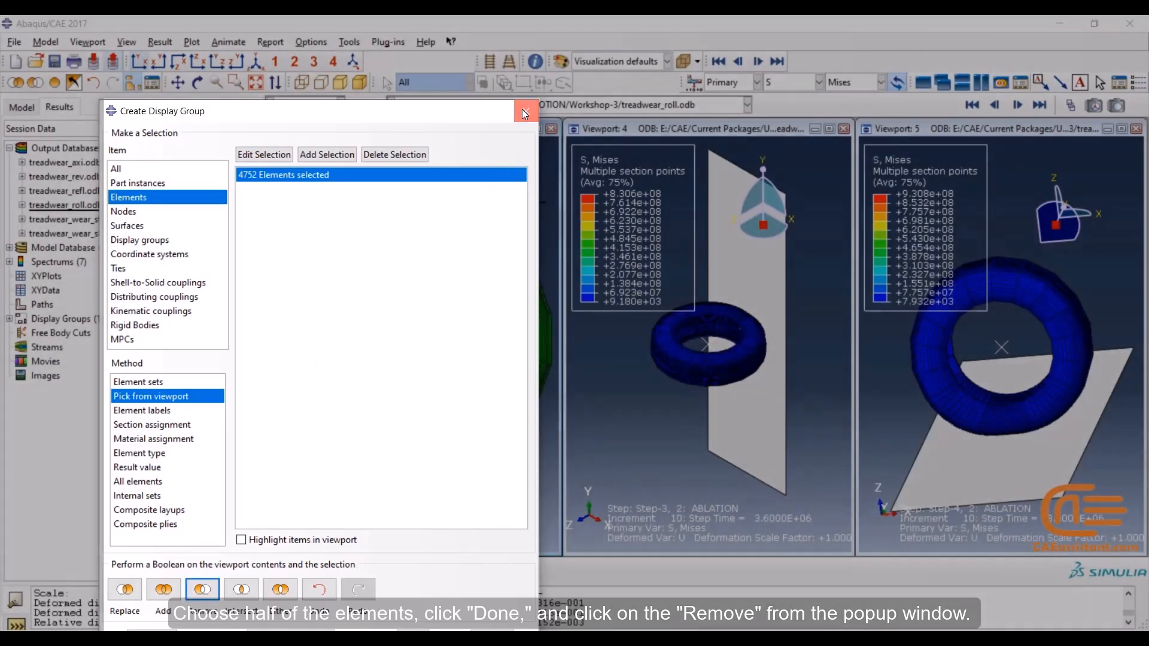
click(522, 110)
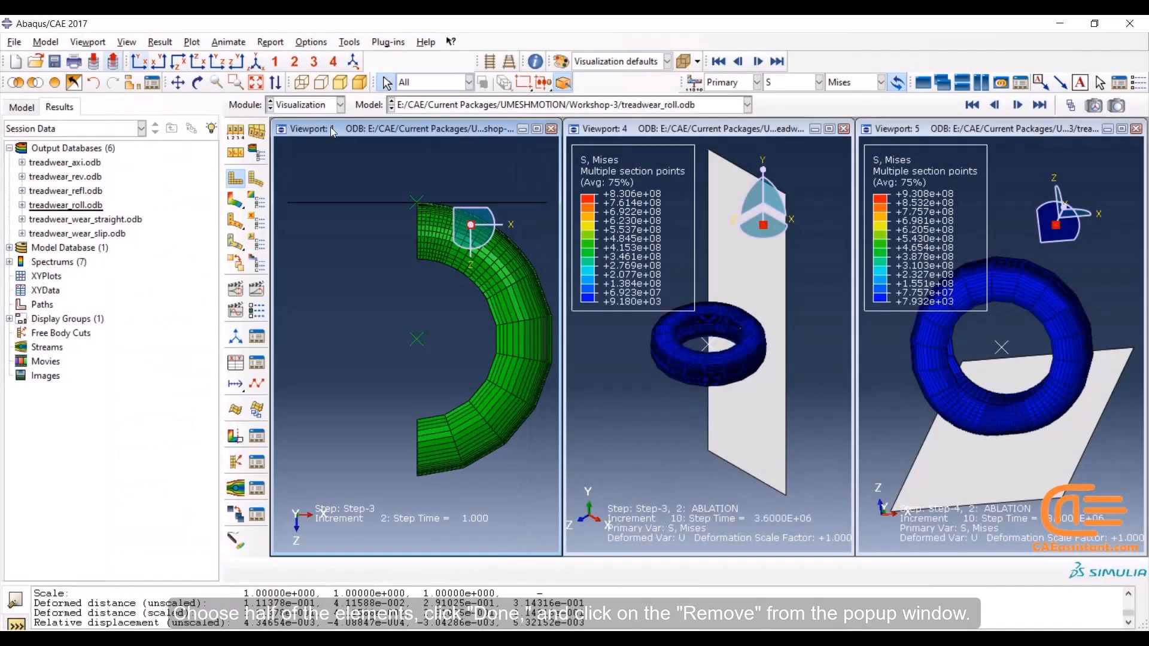
View the rolling model's cut section in the YZ plane, zoomed in on the tread edges, with contours on the deformed shape
click(217, 62)
scroll(370, 306, up, 6)
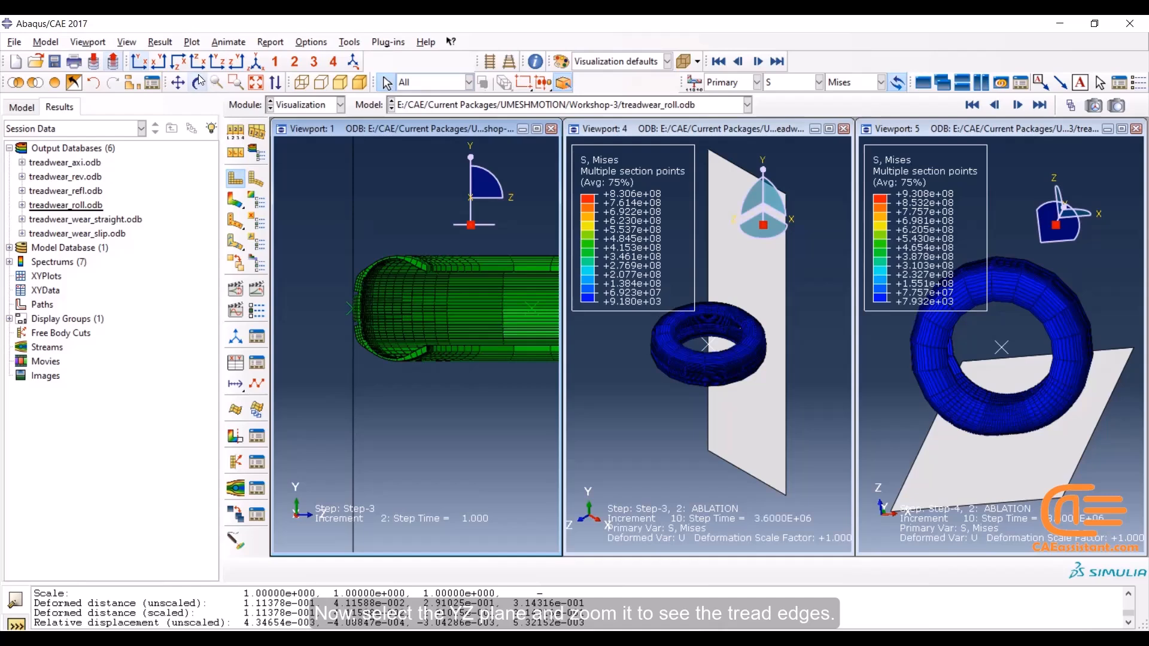
click(235, 81)
drag(402, 402, 333, 251)
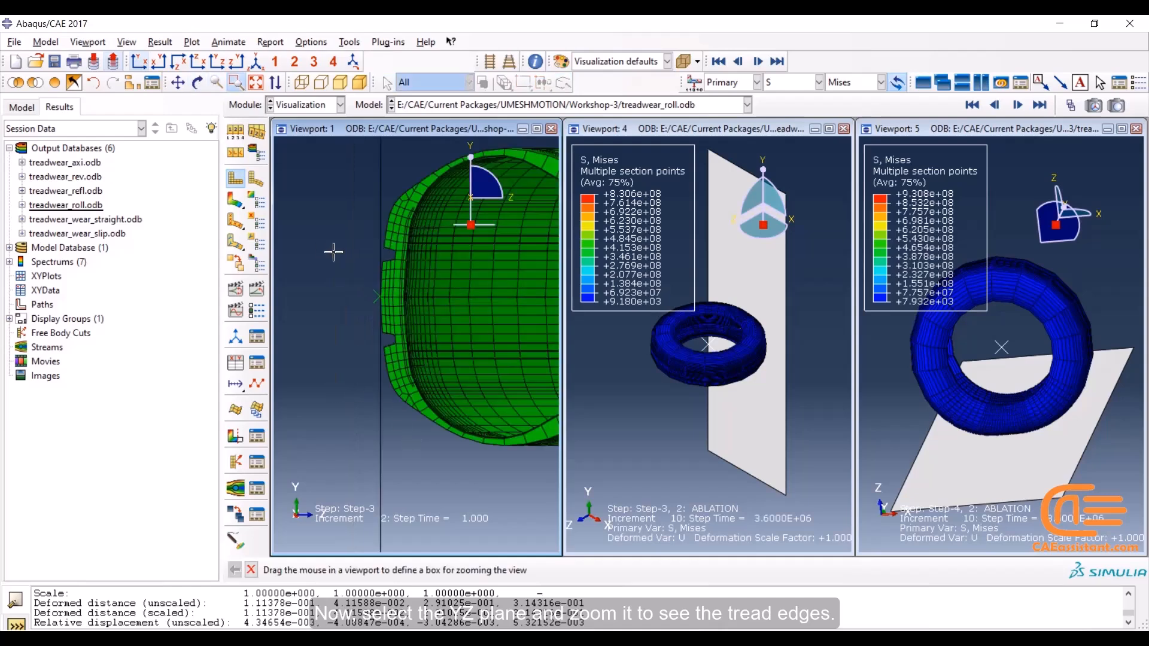
drag(348, 207, 482, 390)
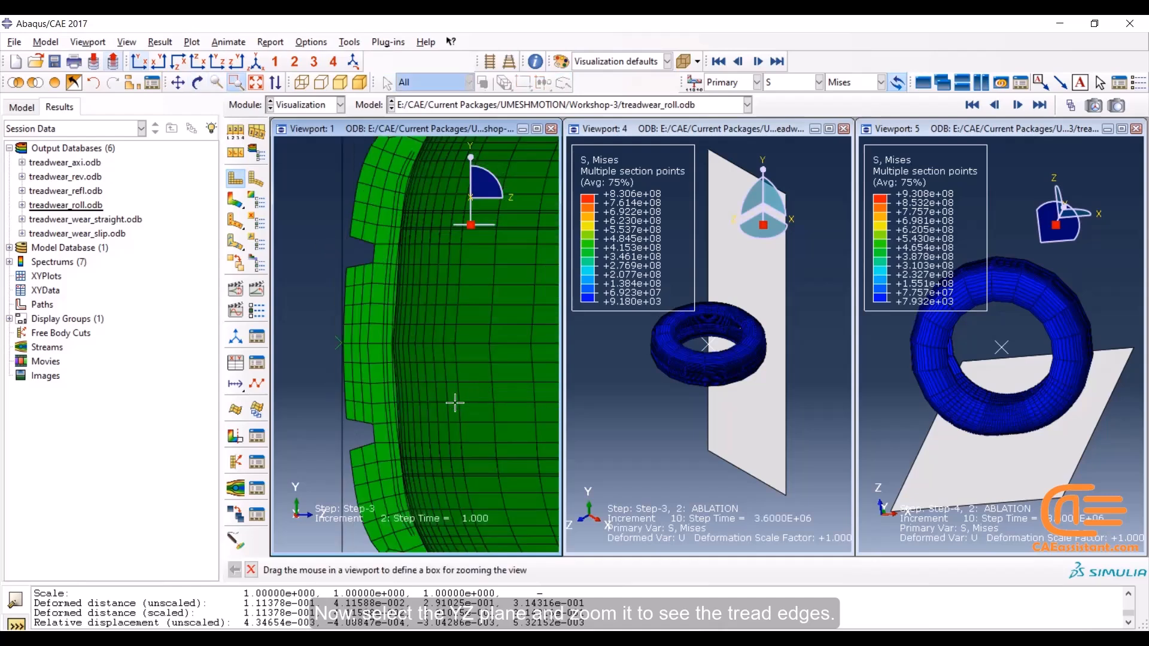
click(234, 202)
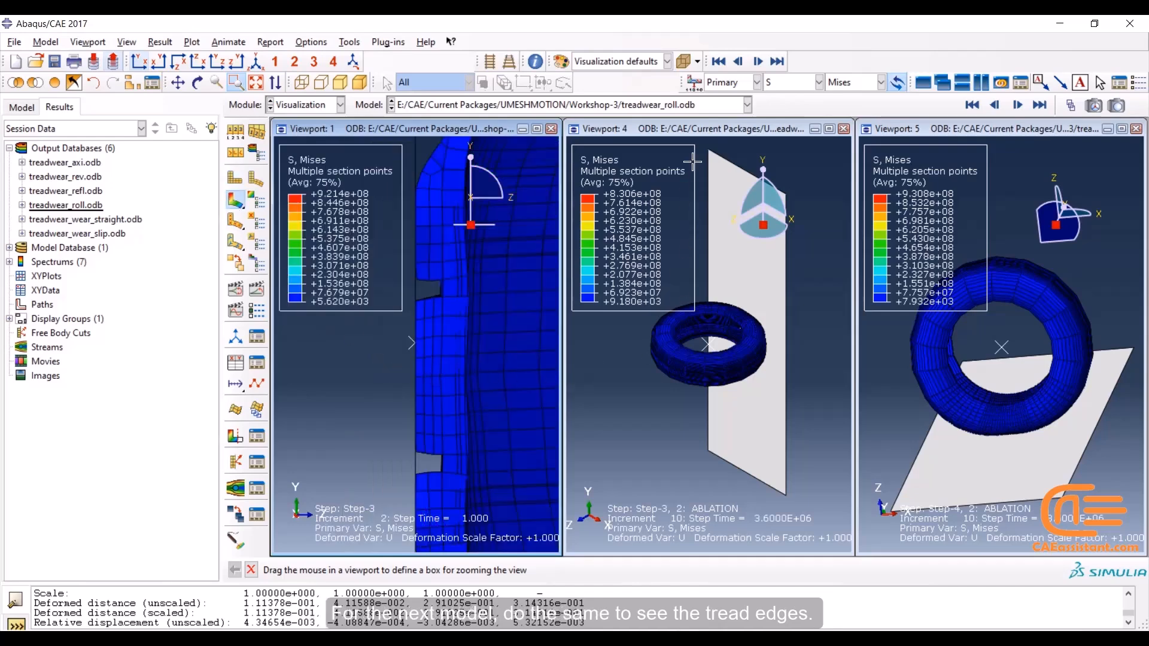
In the no-slip wear model, show the undeformed tire in the XZ plane and remove the negative-X half of its elements from the display
click(695, 132)
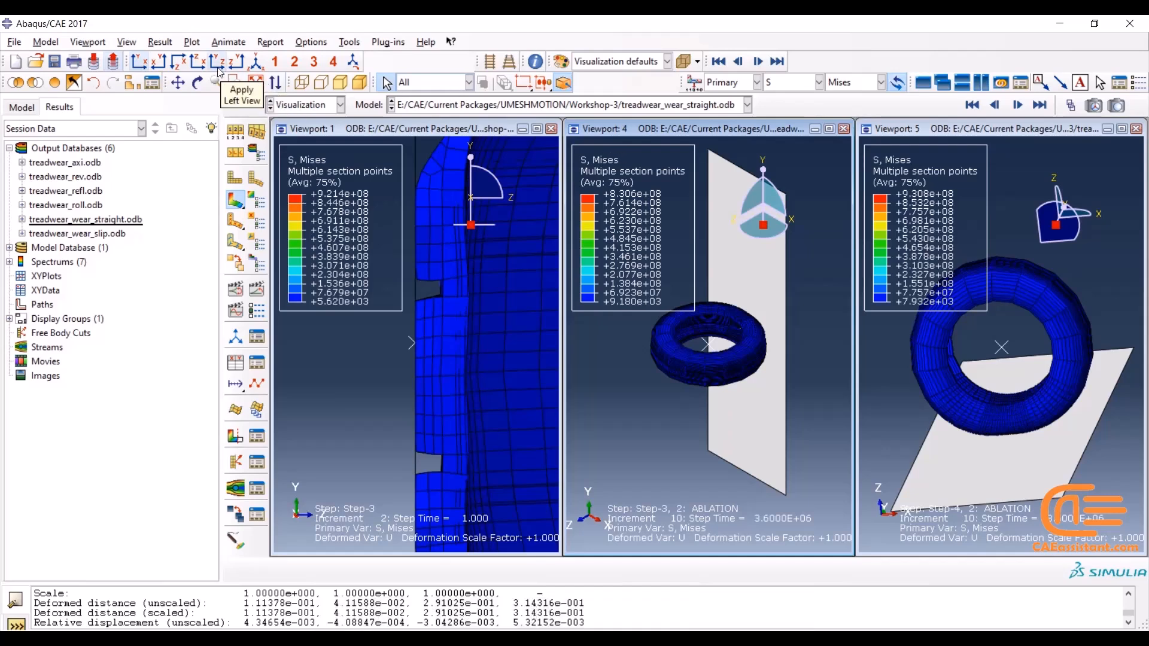
click(182, 63)
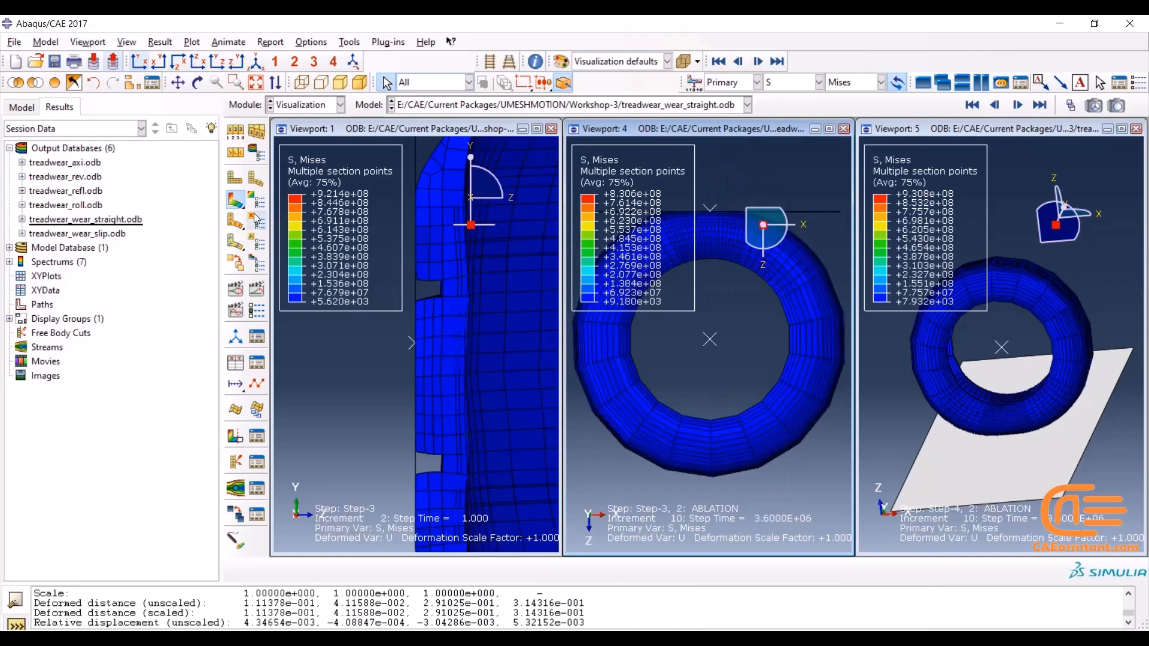
click(235, 178)
click(254, 128)
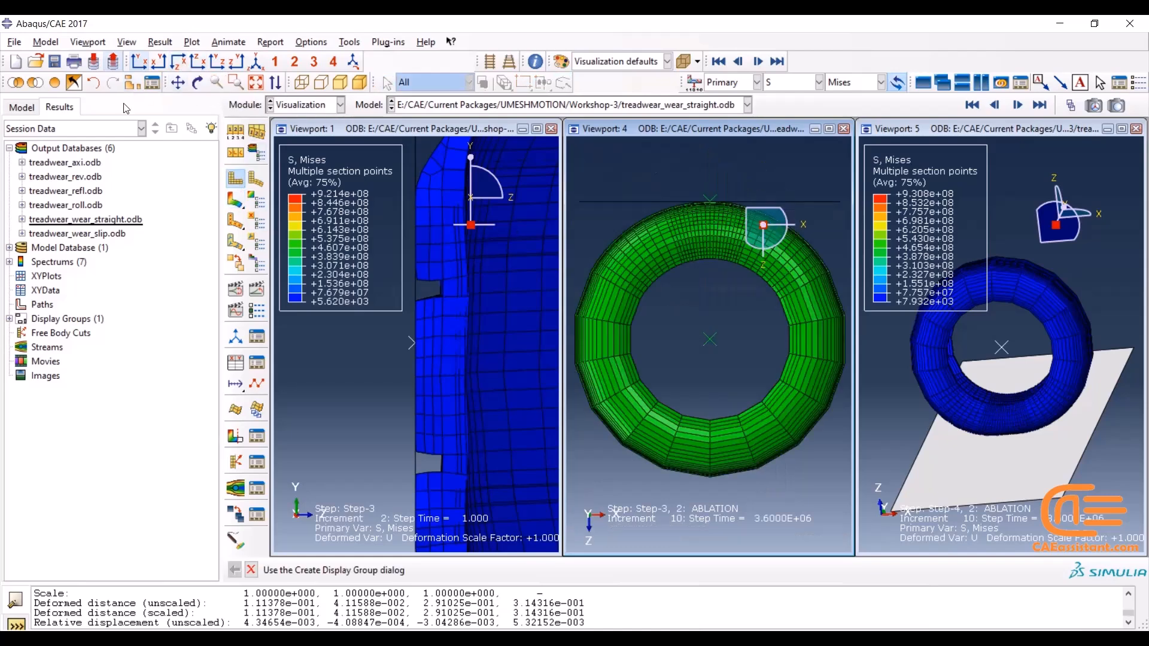
click(263, 155)
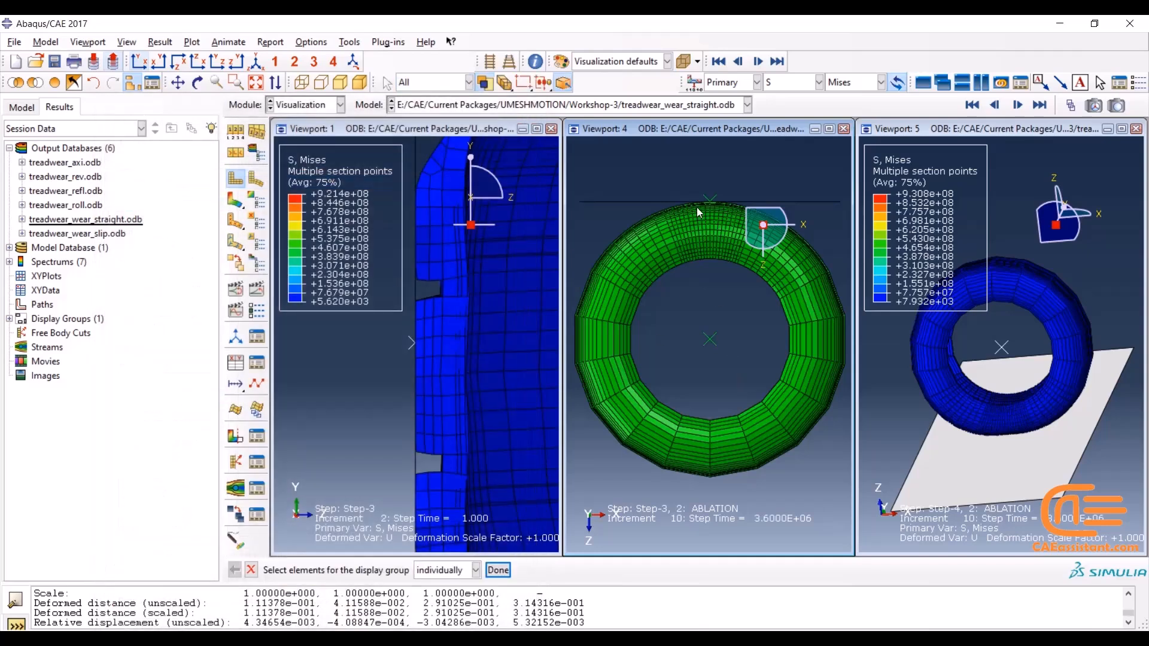
drag(711, 486, 571, 139)
click(498, 570)
click(202, 589)
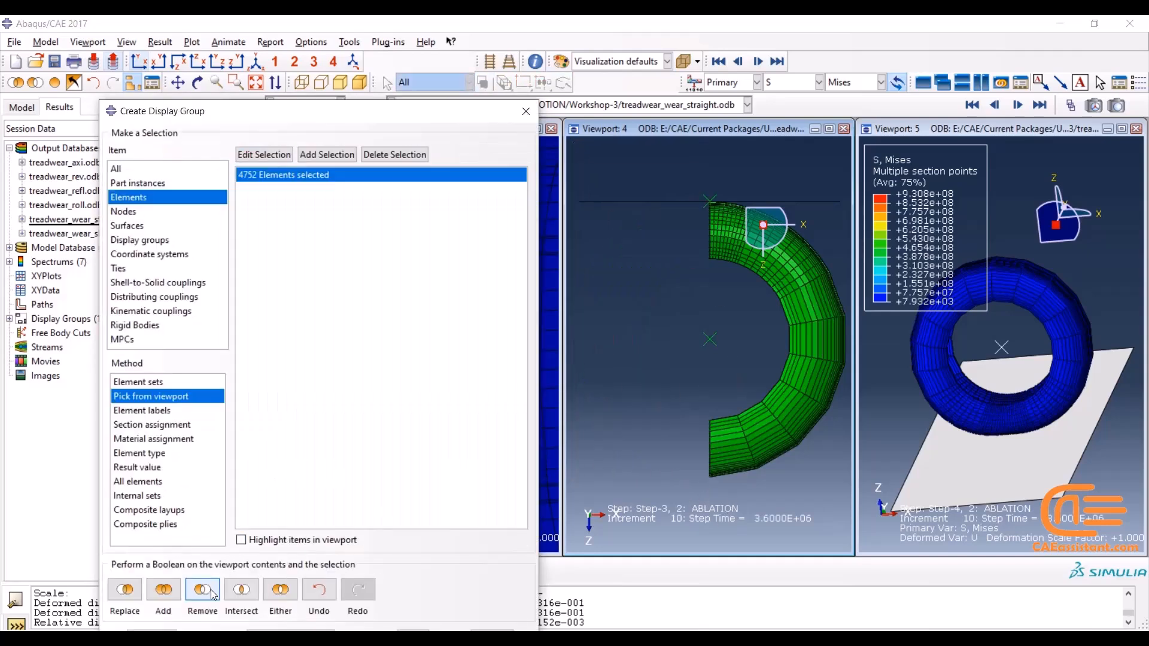
click(526, 111)
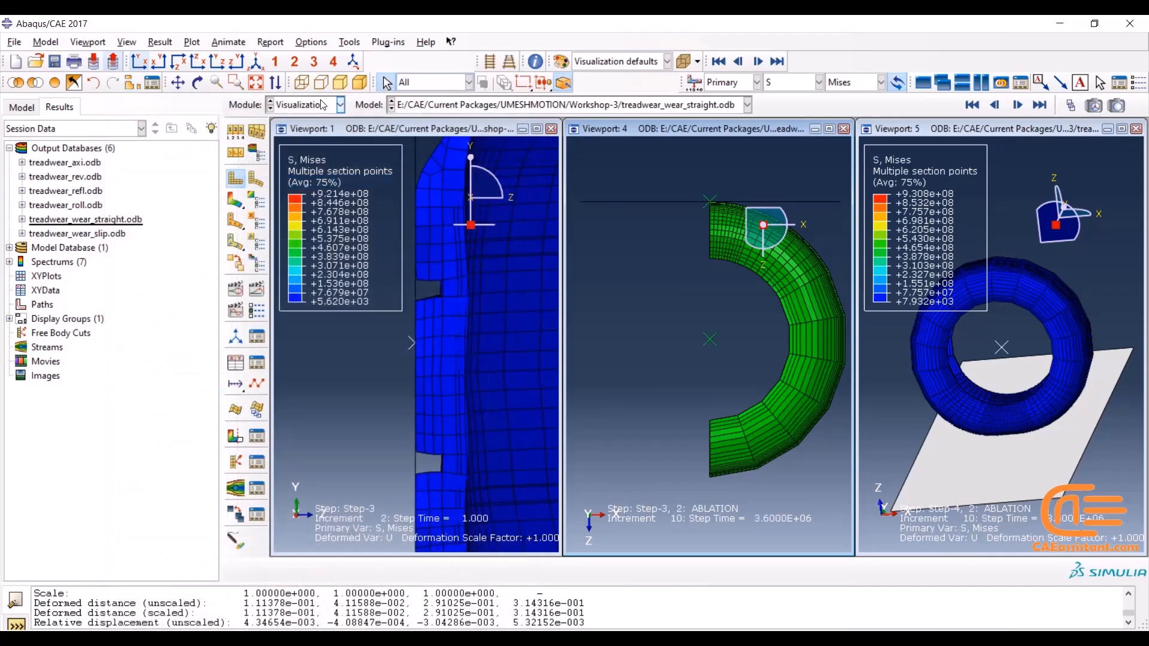
View the no-slip model's cut section in the YZ plane, zoomed in on the tread edges, with contours on the deformed shape
click(218, 61)
click(235, 82)
drag(673, 392, 842, 499)
click(235, 200)
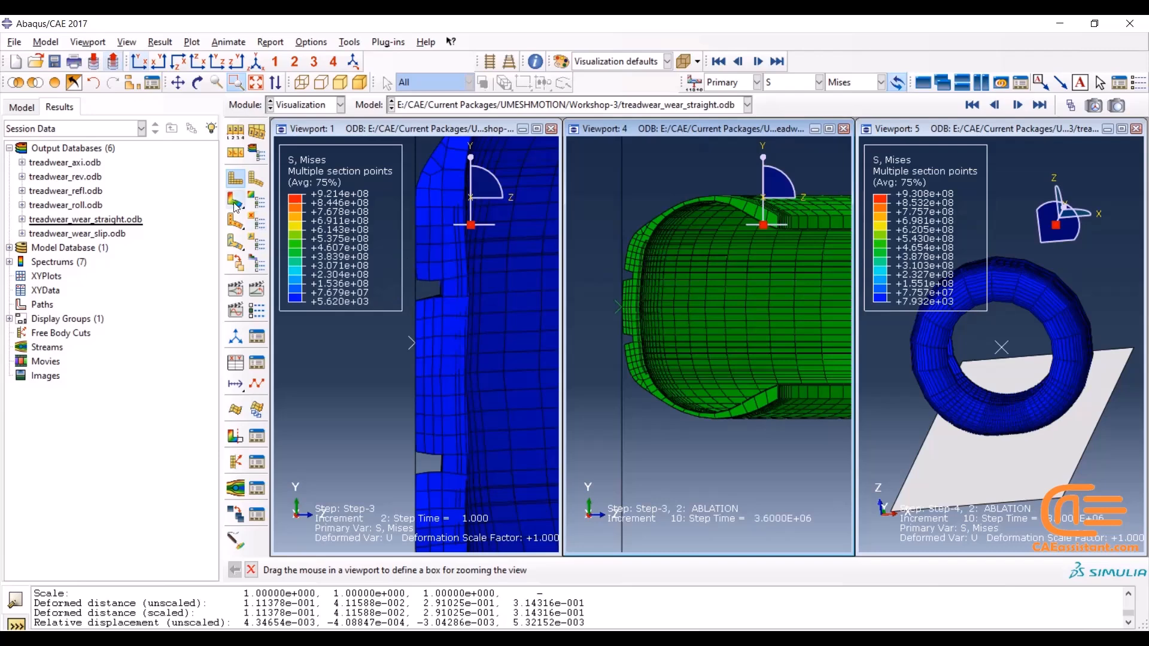
drag(719, 444, 658, 293)
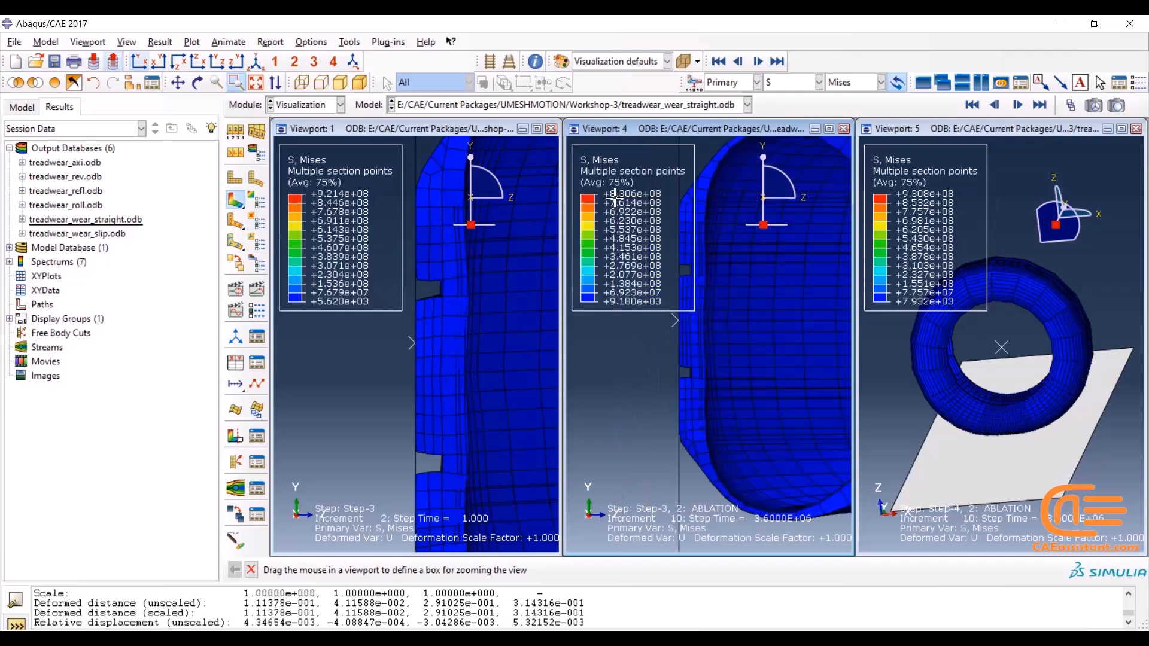
click(674, 252)
click(674, 251)
click(674, 251)
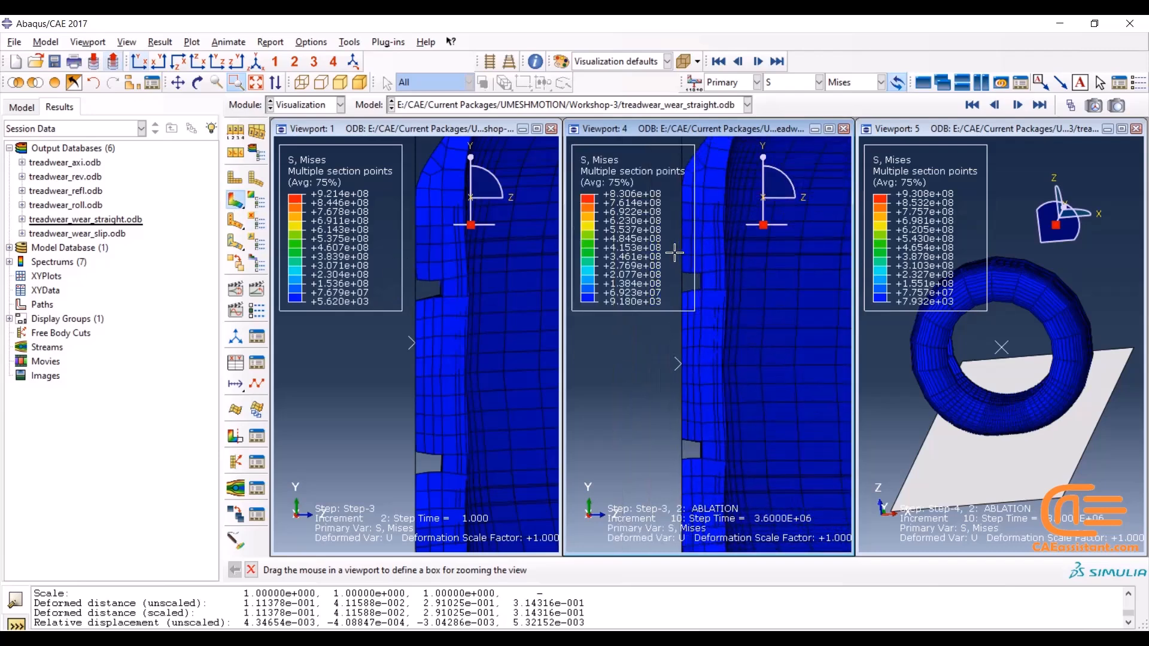
In the slip wear model, show the undeformed tire in the XZ plane and remove the negative-X half of its elements from the display
click(993, 128)
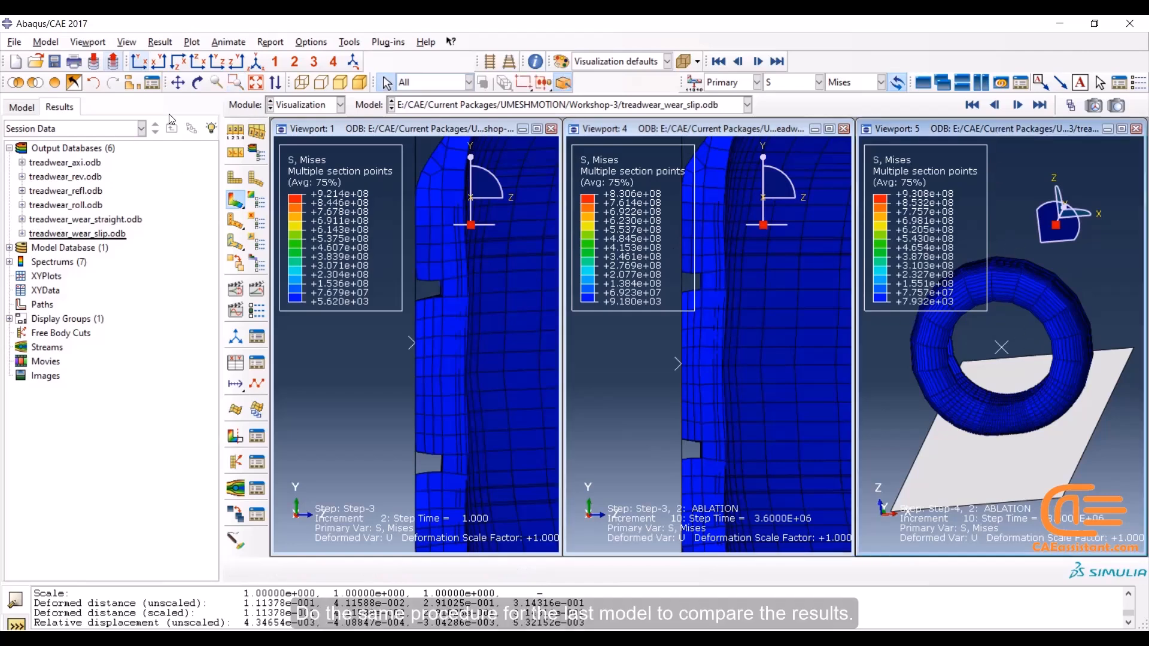
click(181, 63)
click(131, 83)
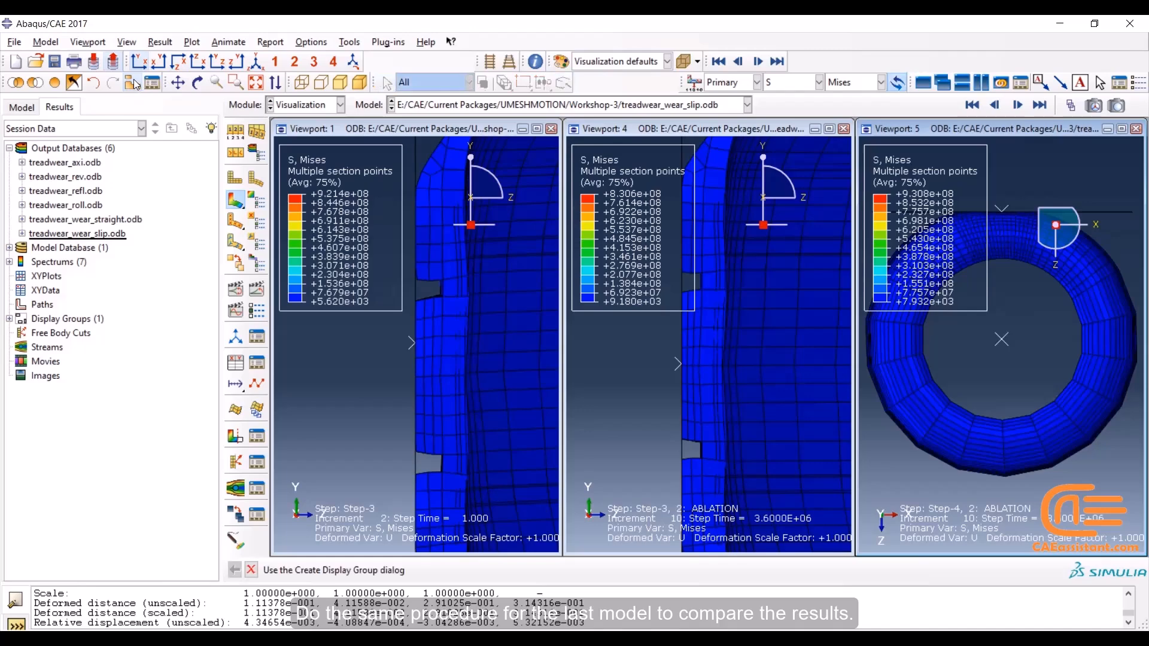
drag(258, 113, 291, 239)
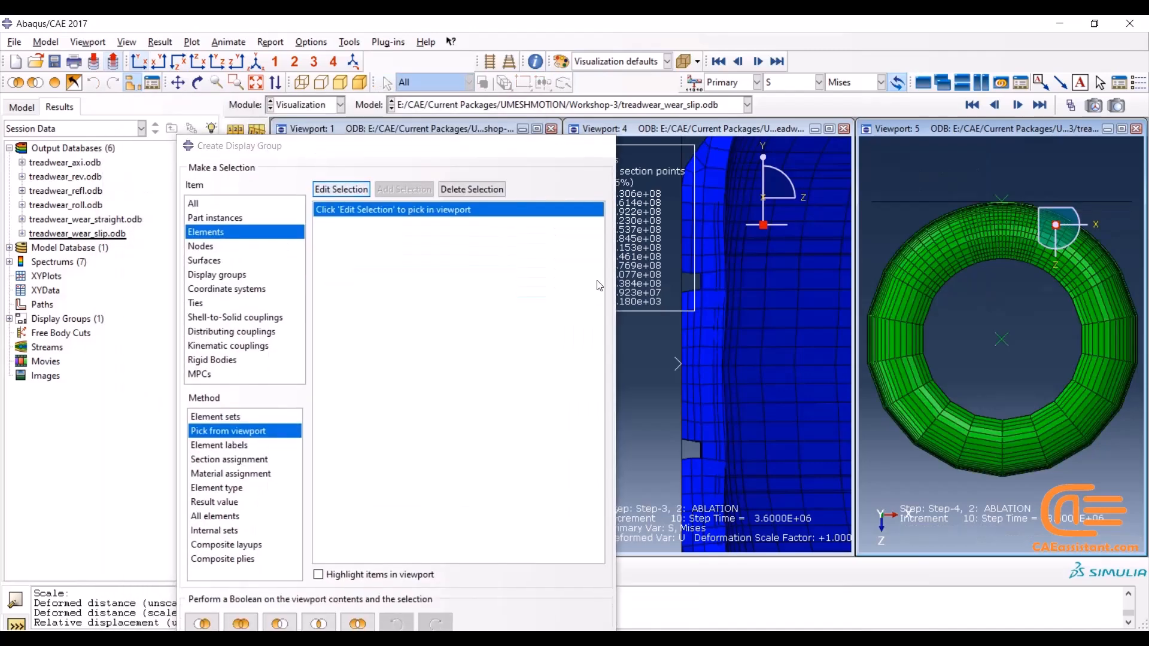
click(345, 189)
drag(1000, 486, 857, 149)
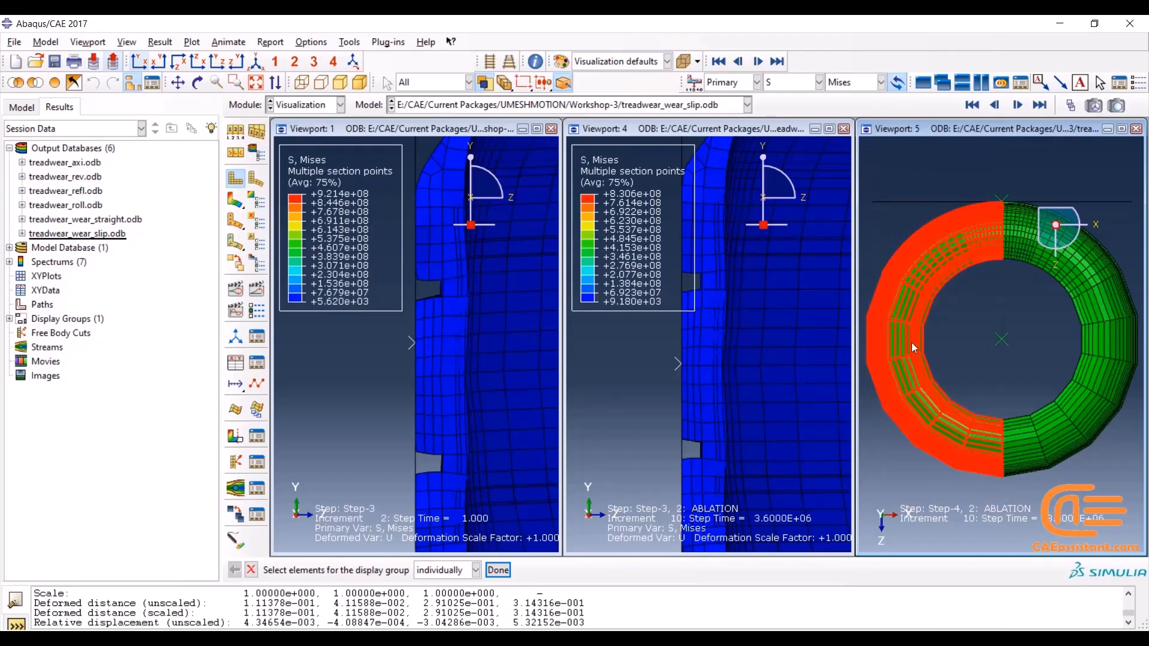
middle_click(945, 329)
drag(385, 153, 369, 72)
click(262, 537)
click(578, 66)
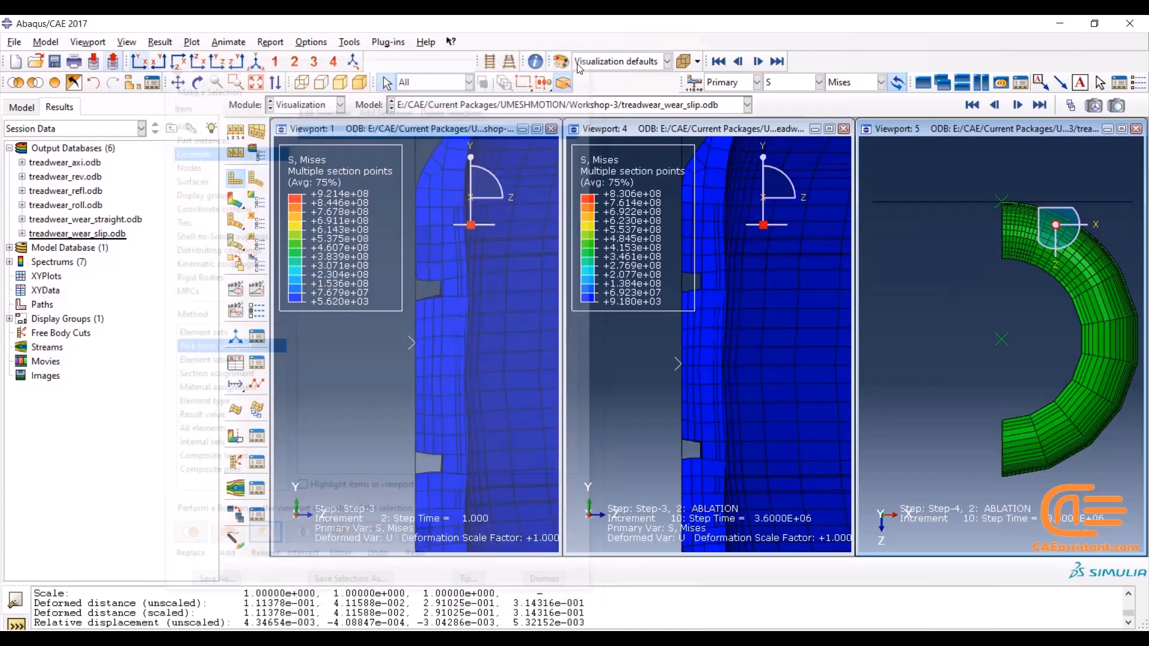
View the slip model's cut section in the YZ plane, zoomed in on the tread edges, with contours on the deformed shape
click(215, 63)
click(236, 82)
drag(953, 383, 1129, 452)
drag(915, 248, 1088, 415)
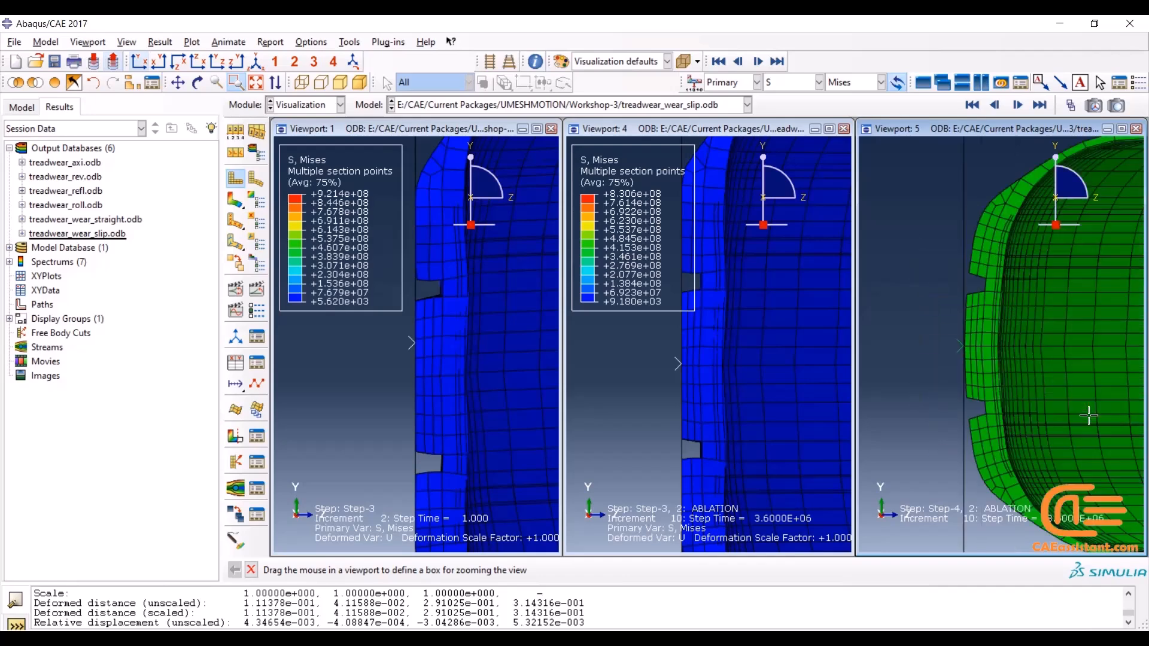
click(235, 200)
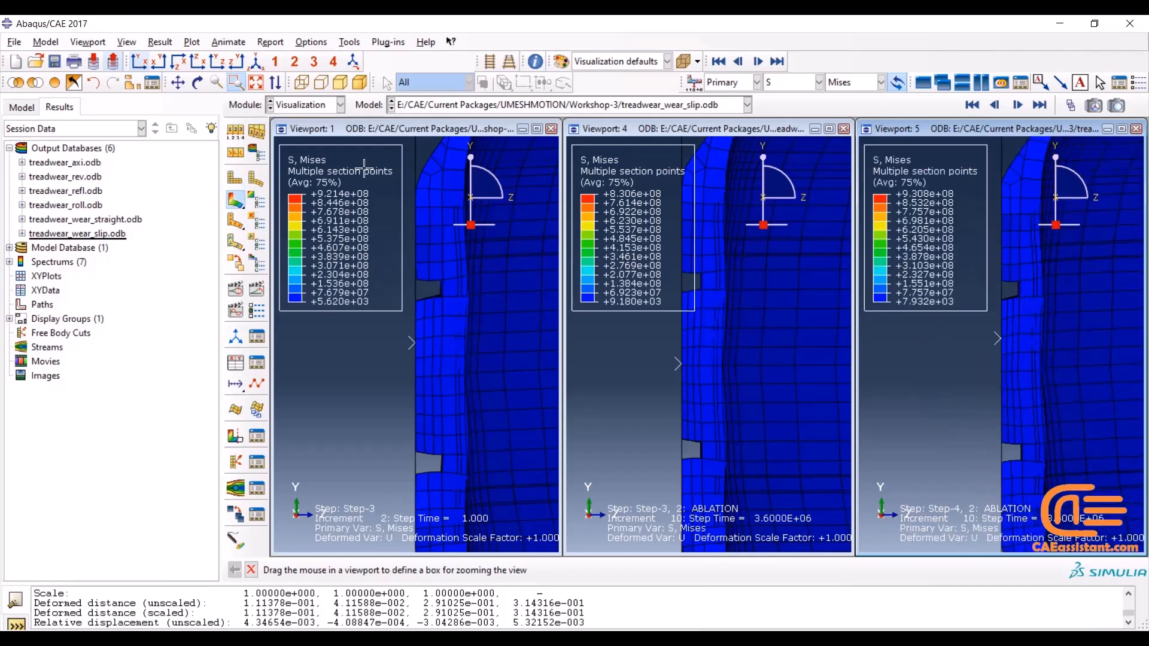
Align the tread sections of the slip and no-slip models with the rolling model's section to compare their wear
click(177, 82)
drag(989, 337, 981, 311)
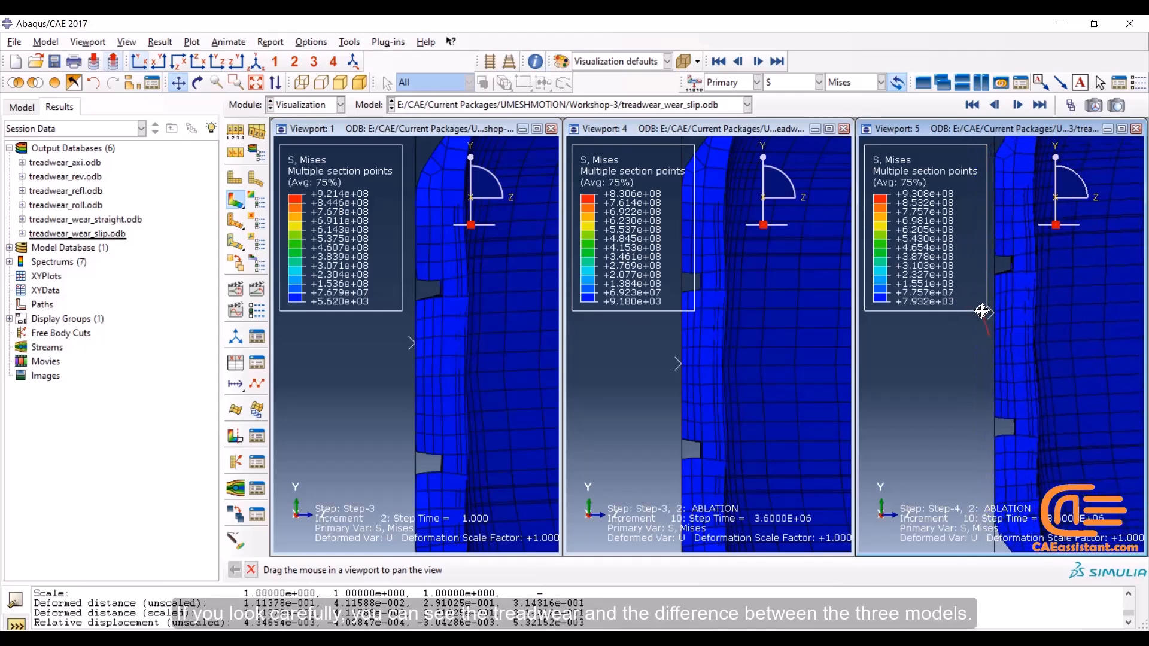
click(712, 135)
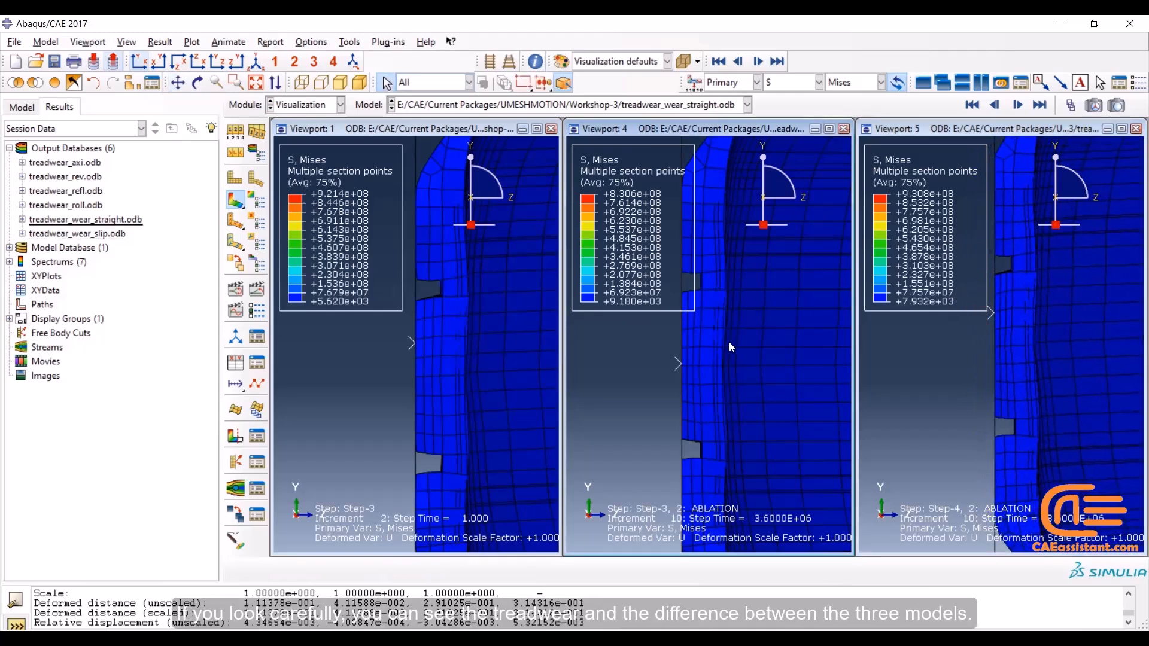
drag(744, 343, 744, 346)
click(633, 343)
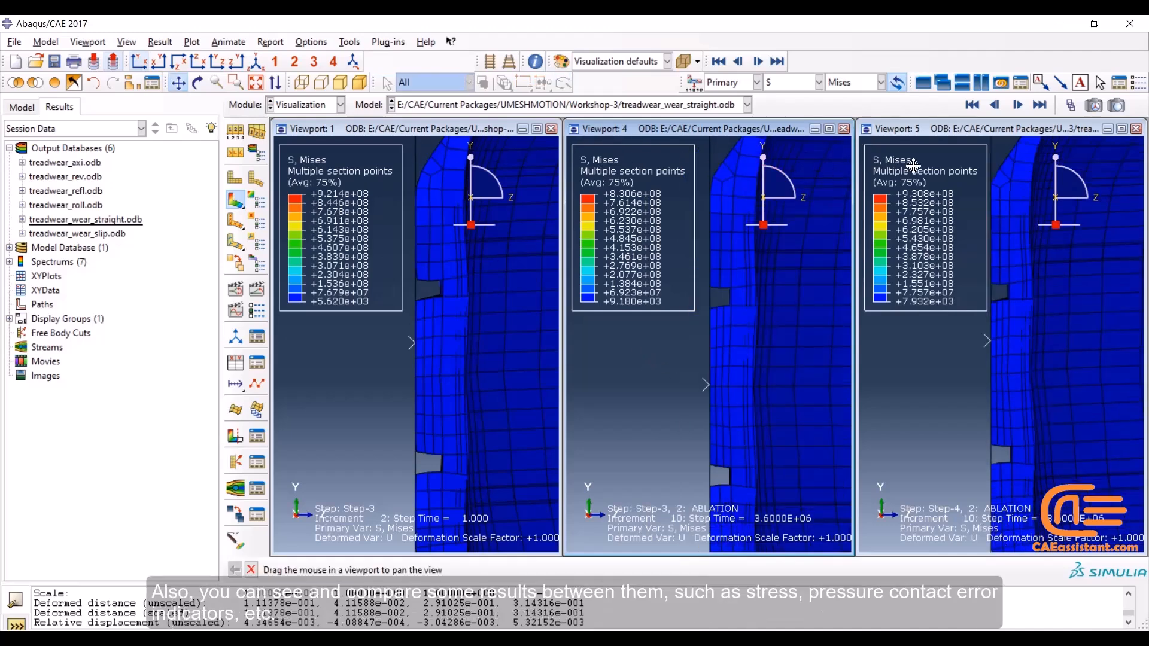
Plot the contact pressure error indicator CPRESSERI as the primary variable on the no-slip wear model
click(801, 87)
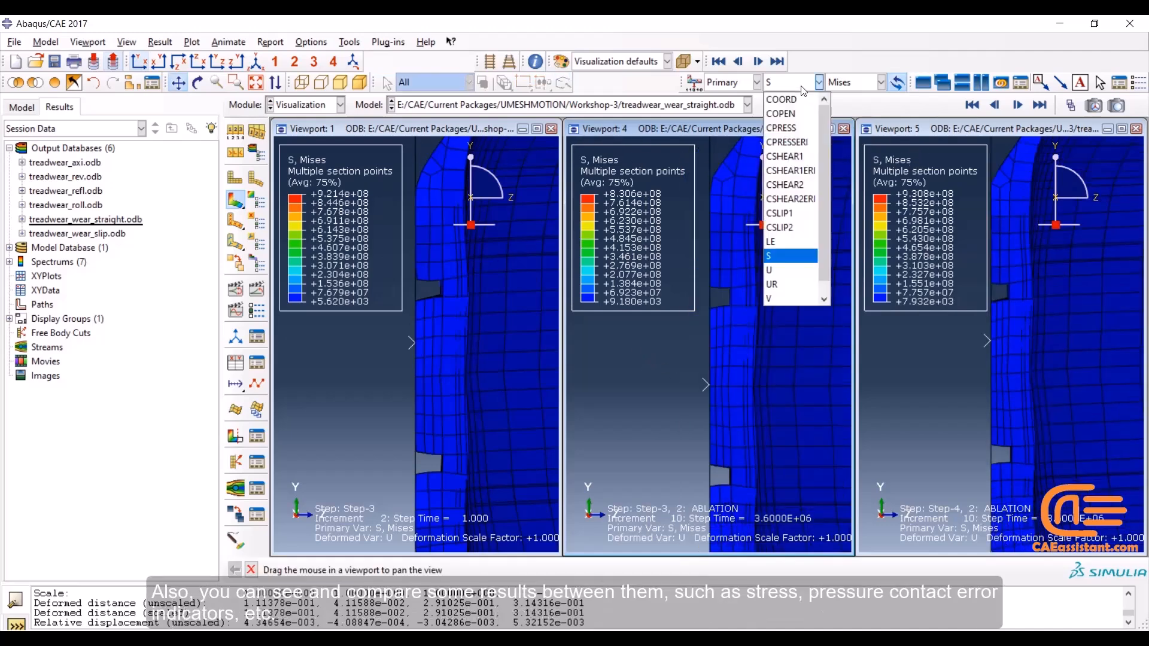
click(788, 143)
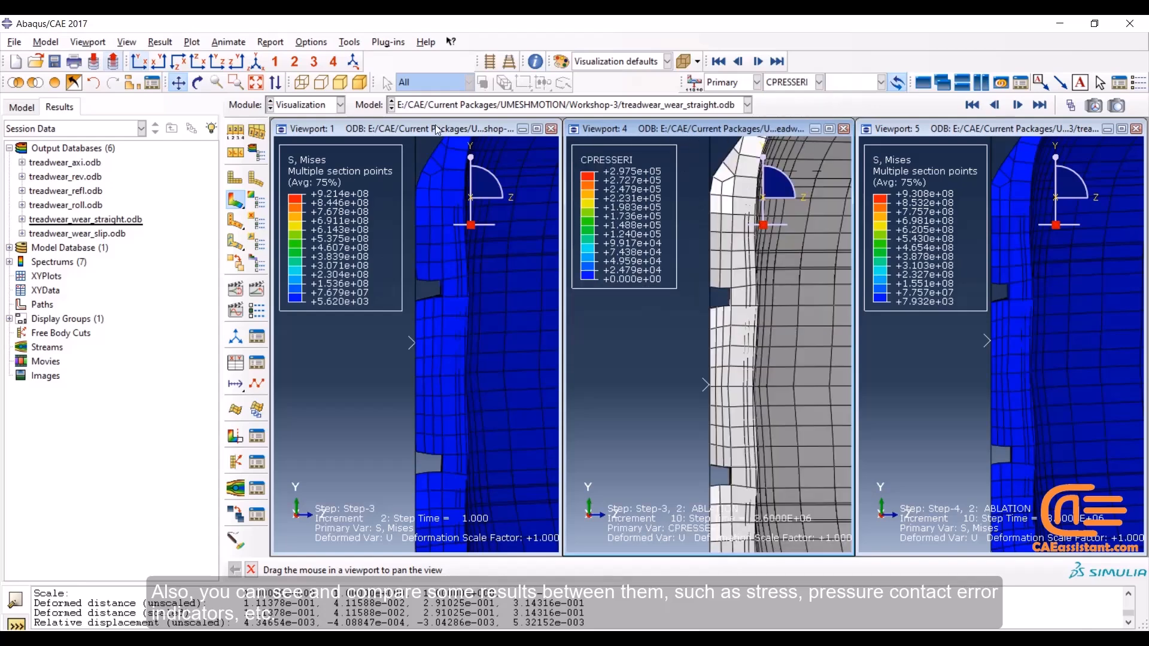
Plot the contact pressure error indicator CPRESSERI as the primary variable on the rolling model and the slip wear model
click(790, 84)
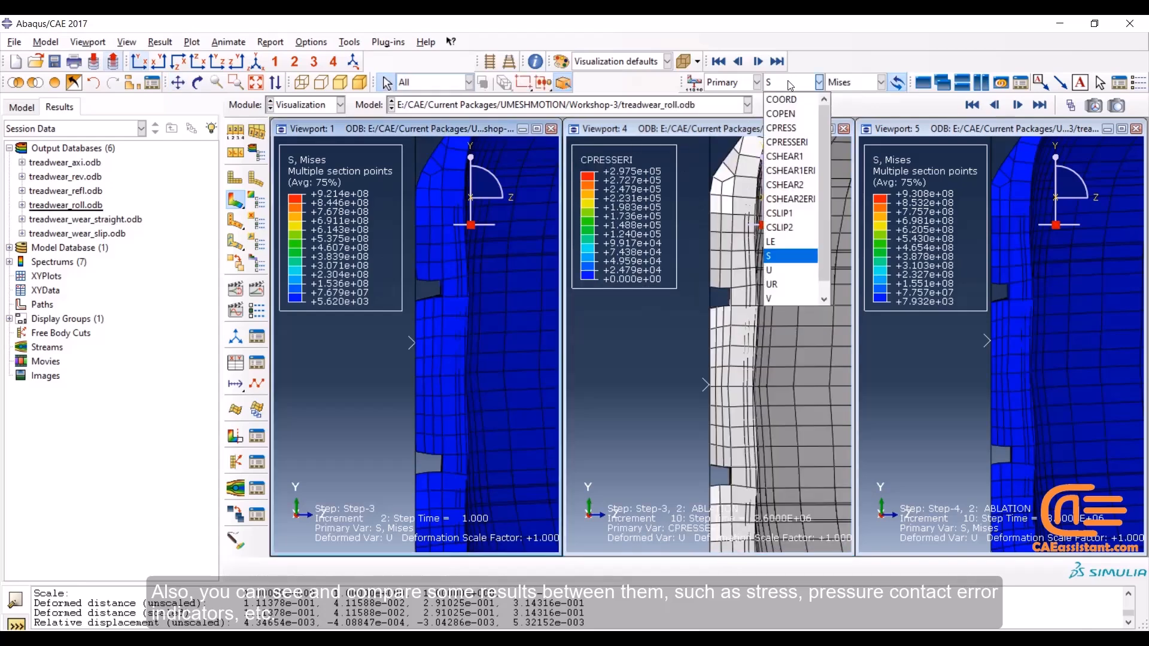
click(787, 142)
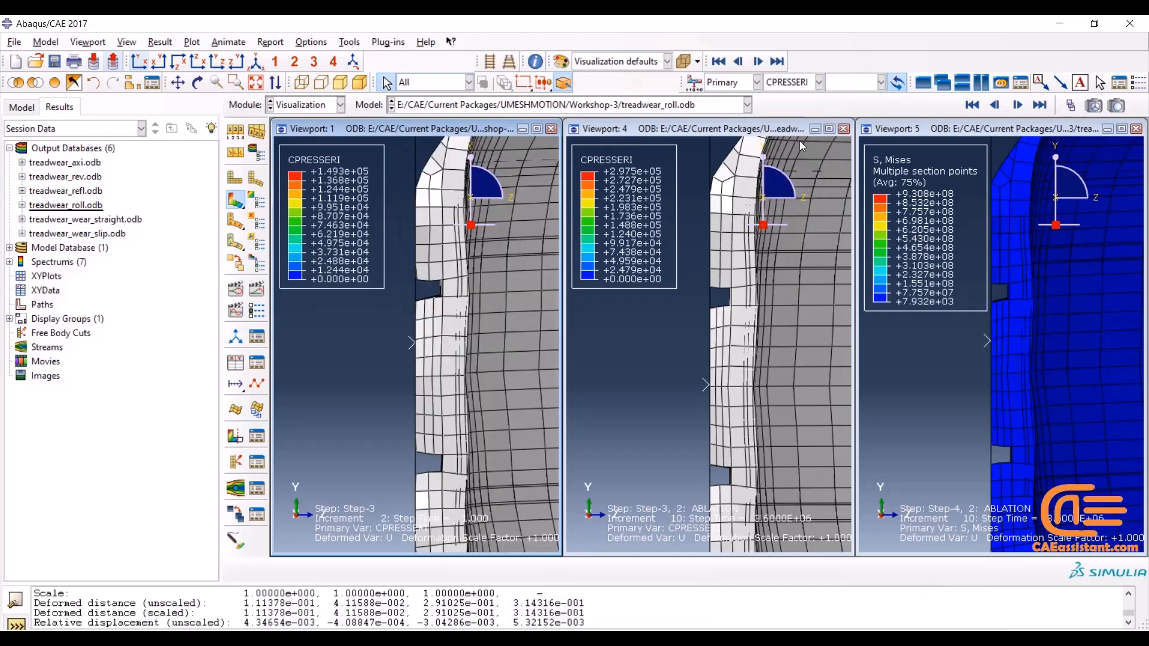
click(913, 134)
click(790, 82)
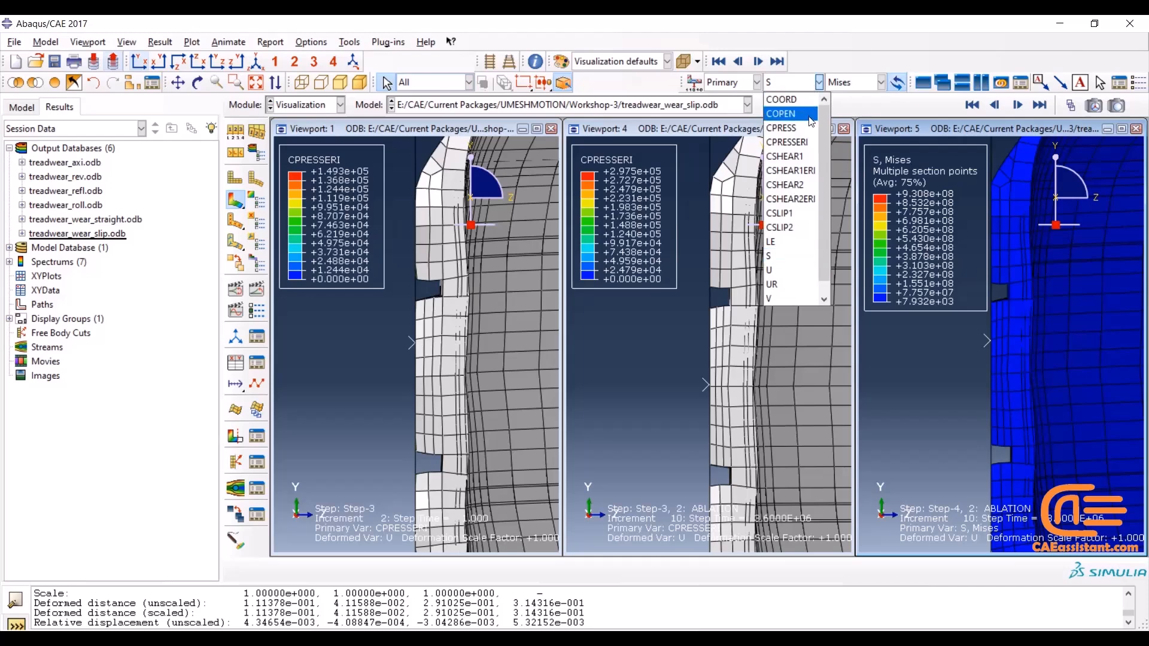
click(791, 142)
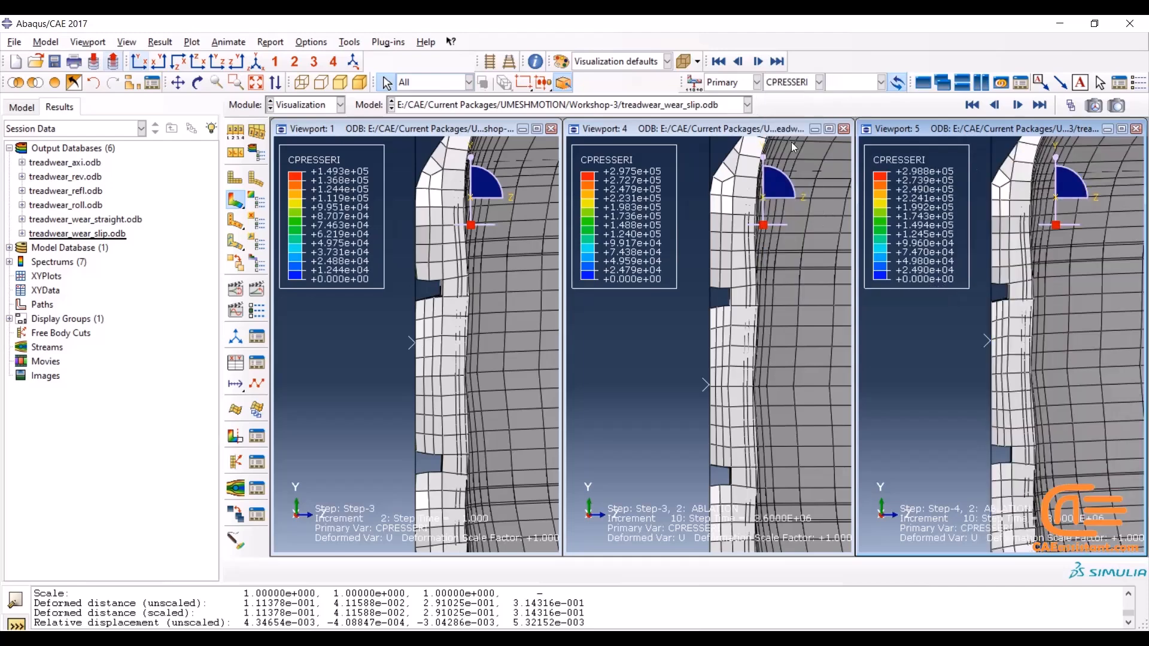
Switch the primary variable to contact pressure CPRESS on the slip, no-slip and rolling models to compare them
click(804, 88)
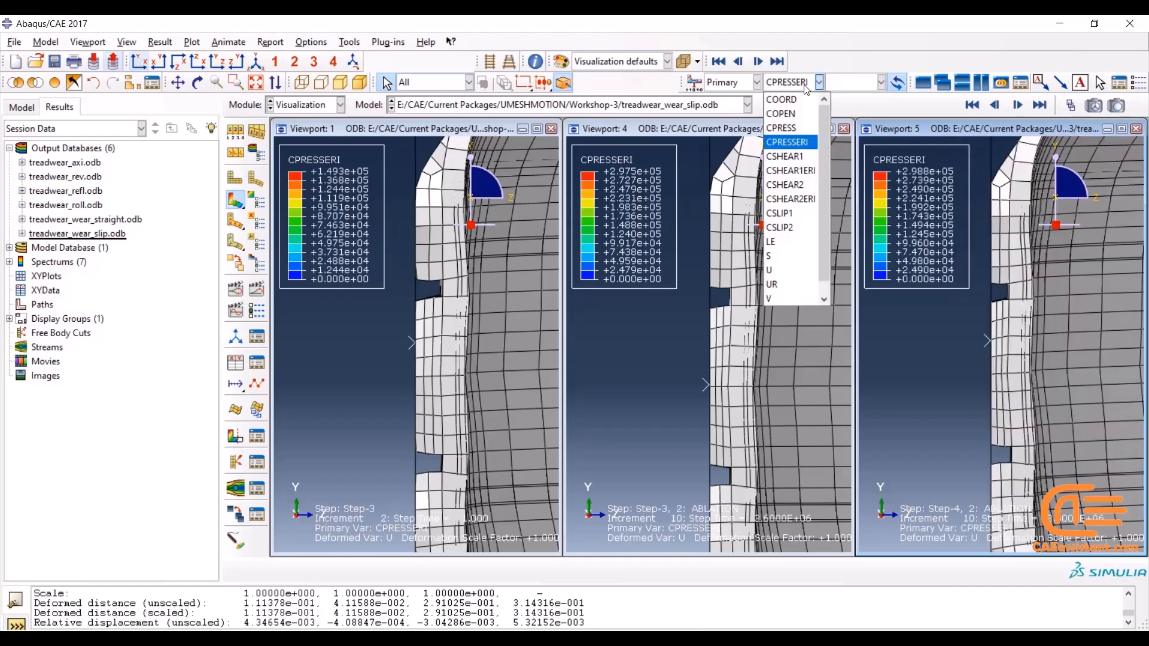
click(803, 129)
click(803, 132)
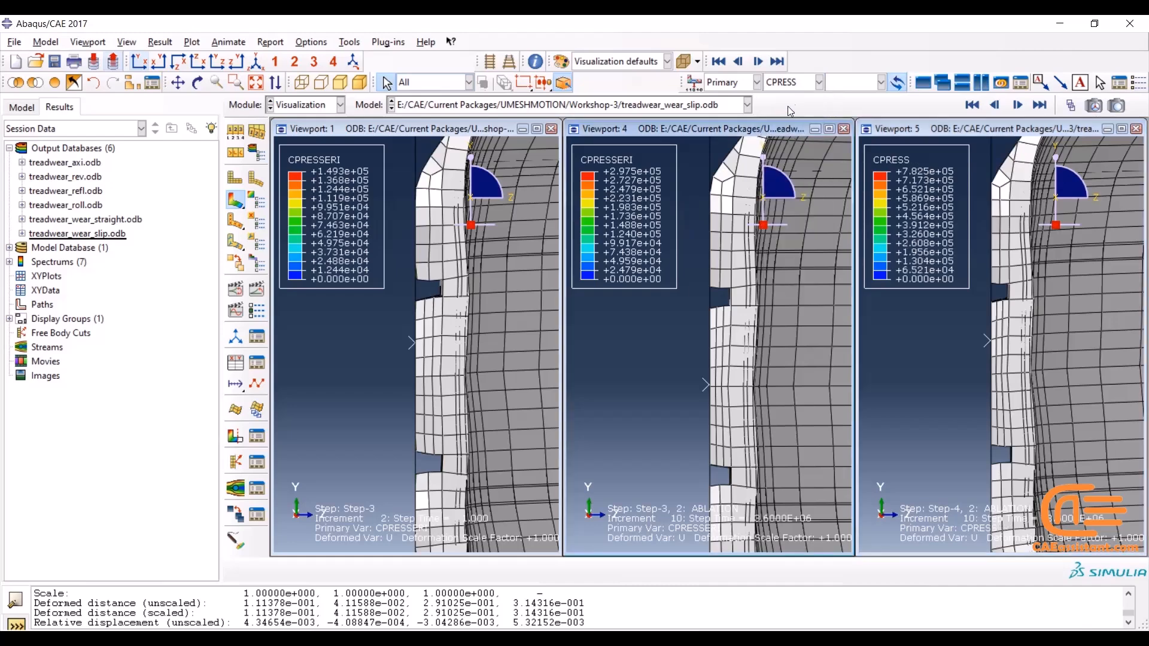
click(799, 88)
click(796, 131)
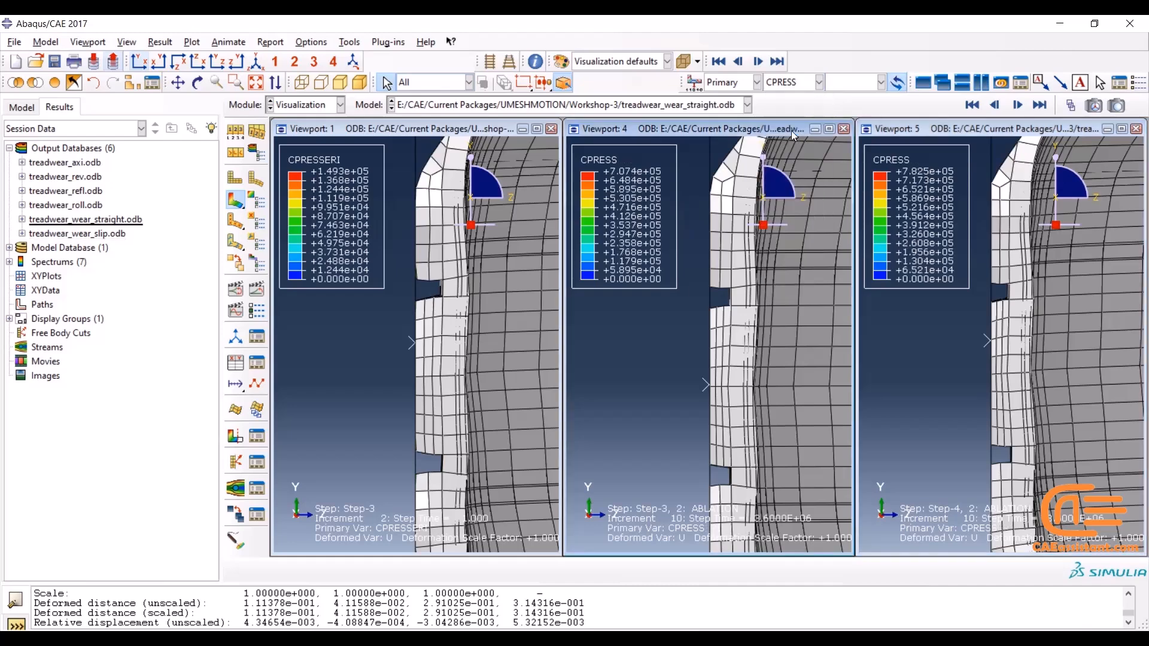
click(417, 137)
click(805, 82)
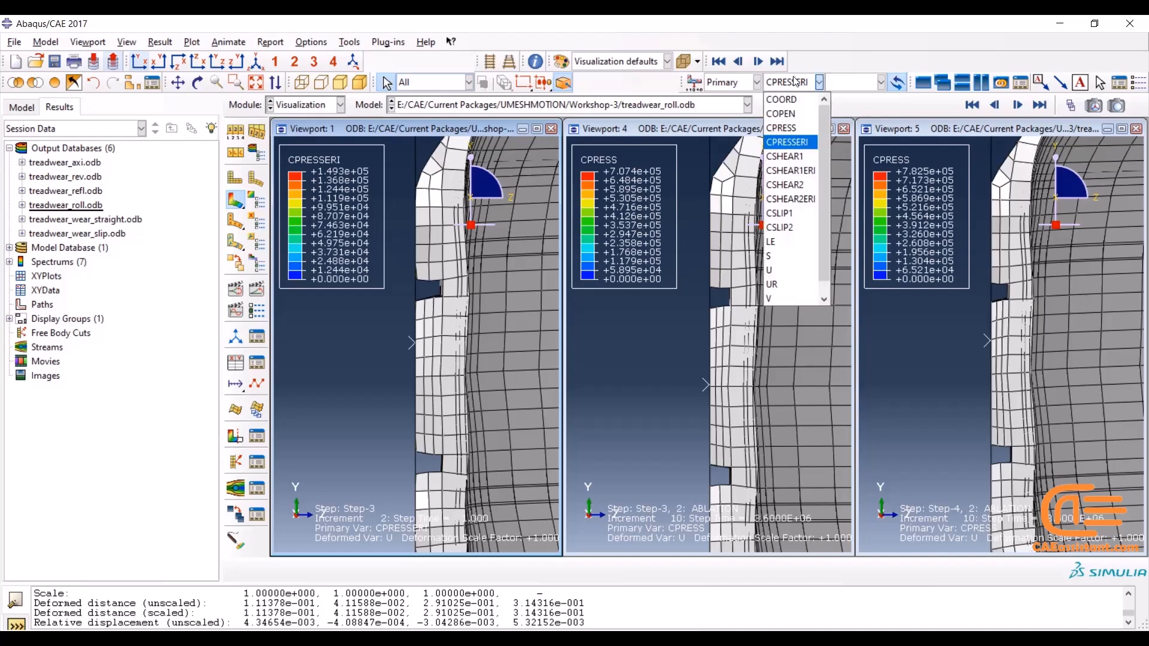
click(795, 127)
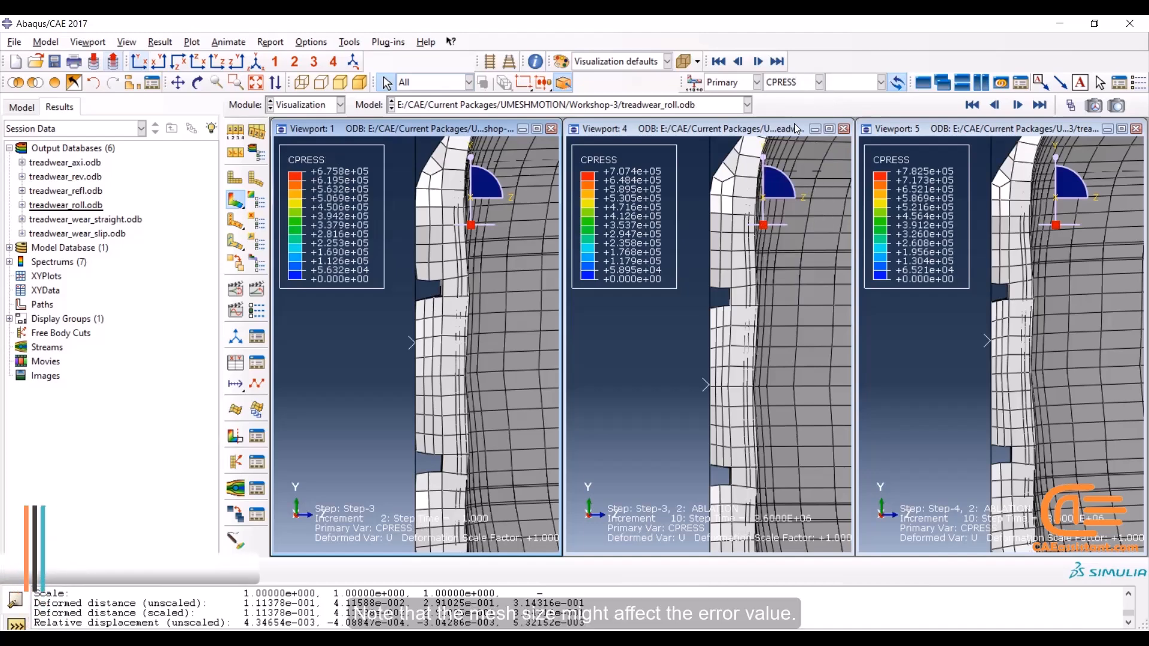